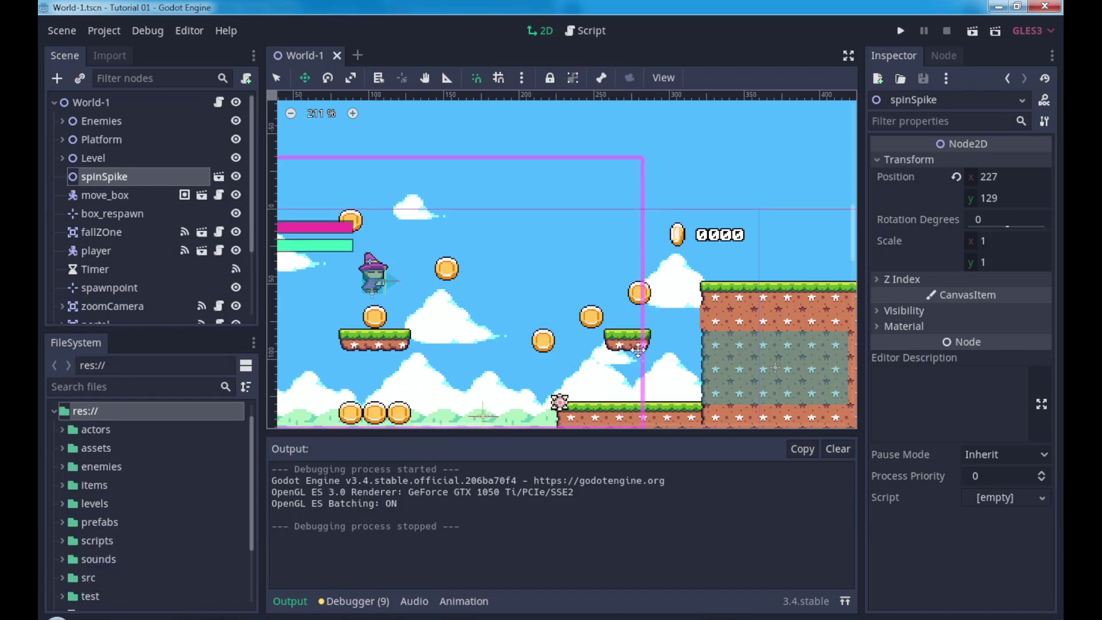
Run the game and move the player right, jumping up onto the spike-chain ledge.
left_click(901, 30)
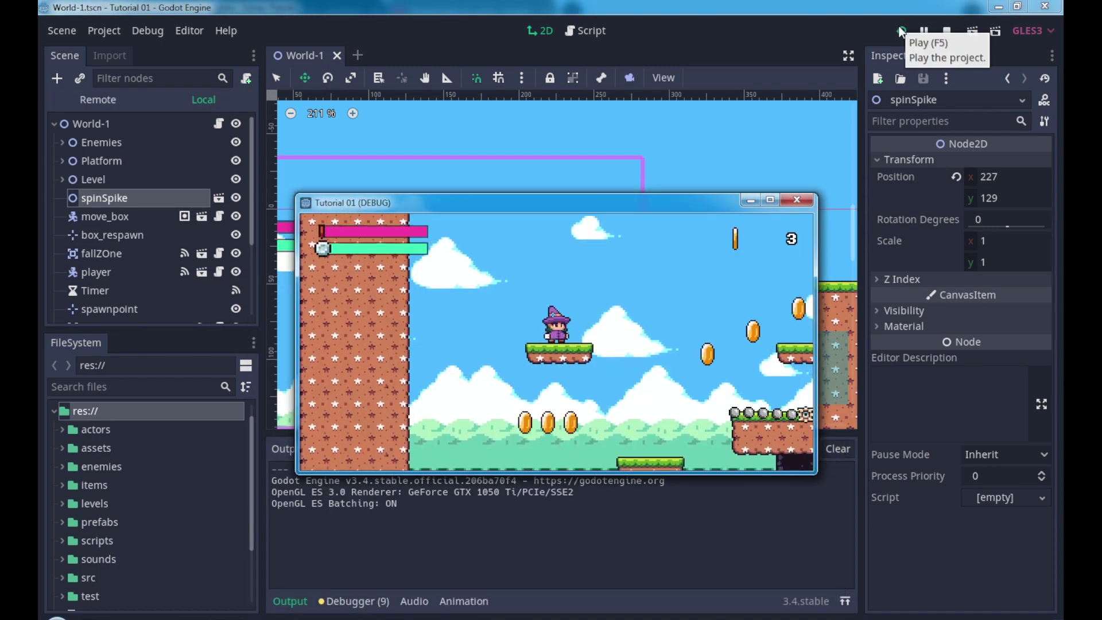
key("Right")
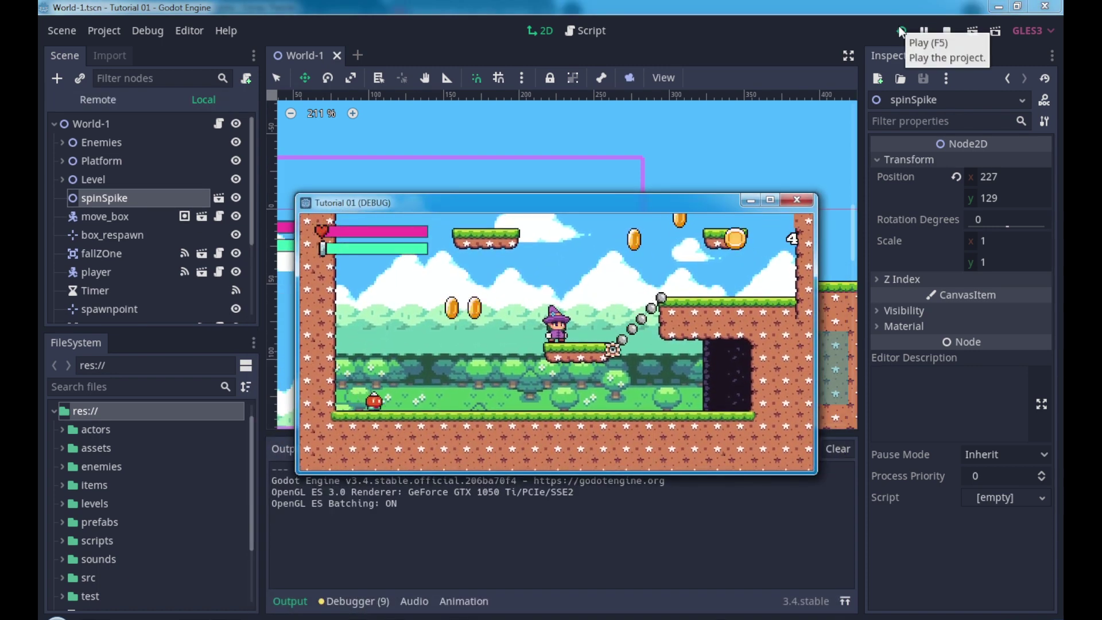
key("Right")
key("Up")
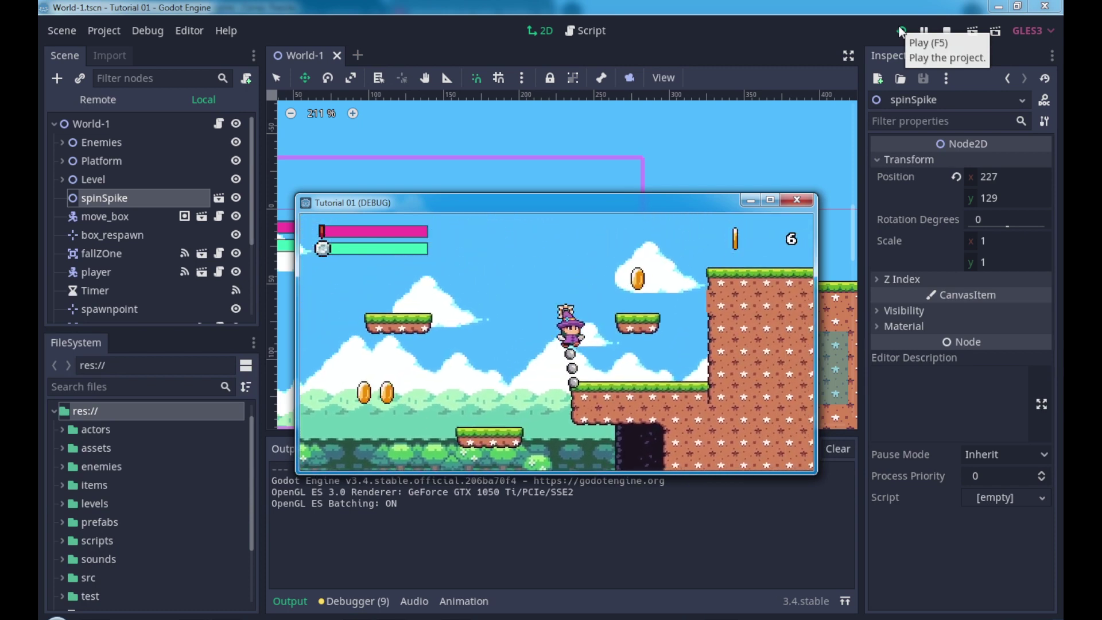
key("Left")
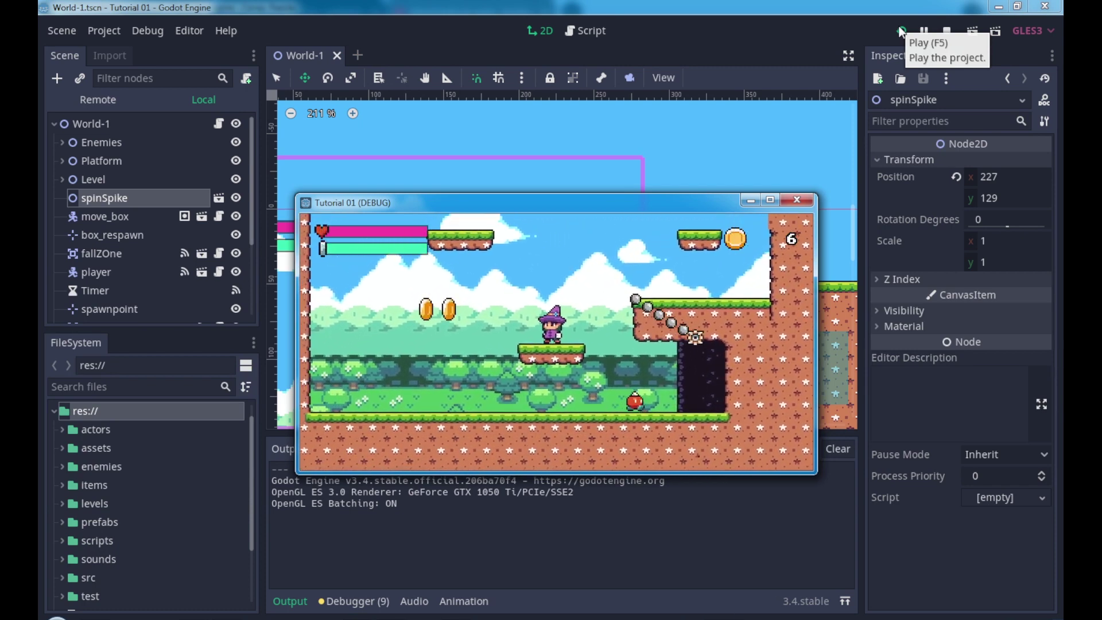
key("Right")
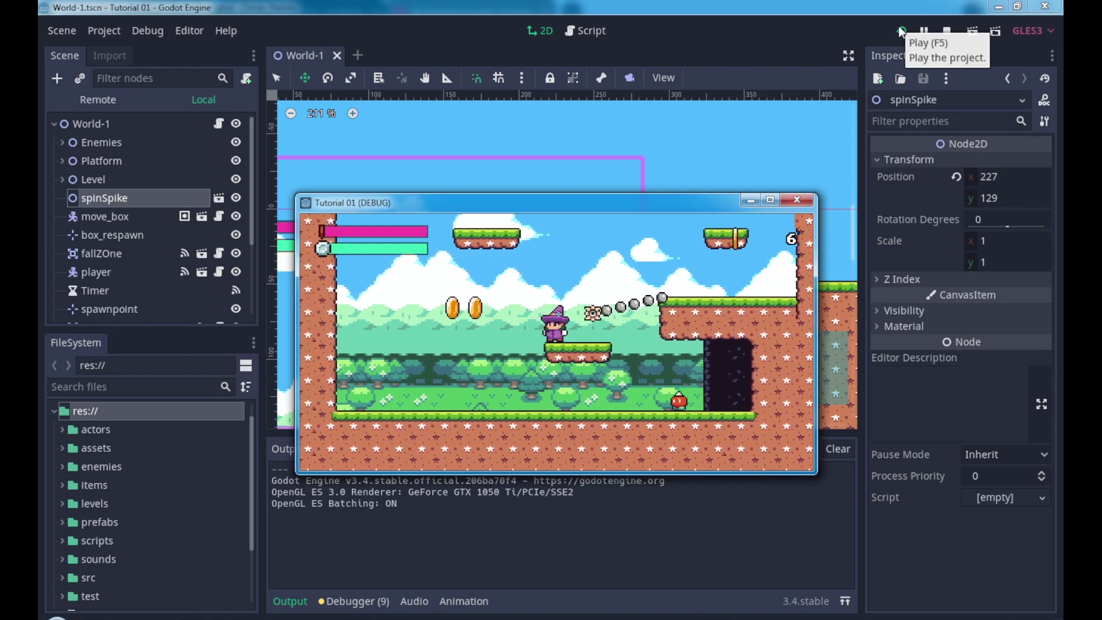
key("Up")
key("Right")
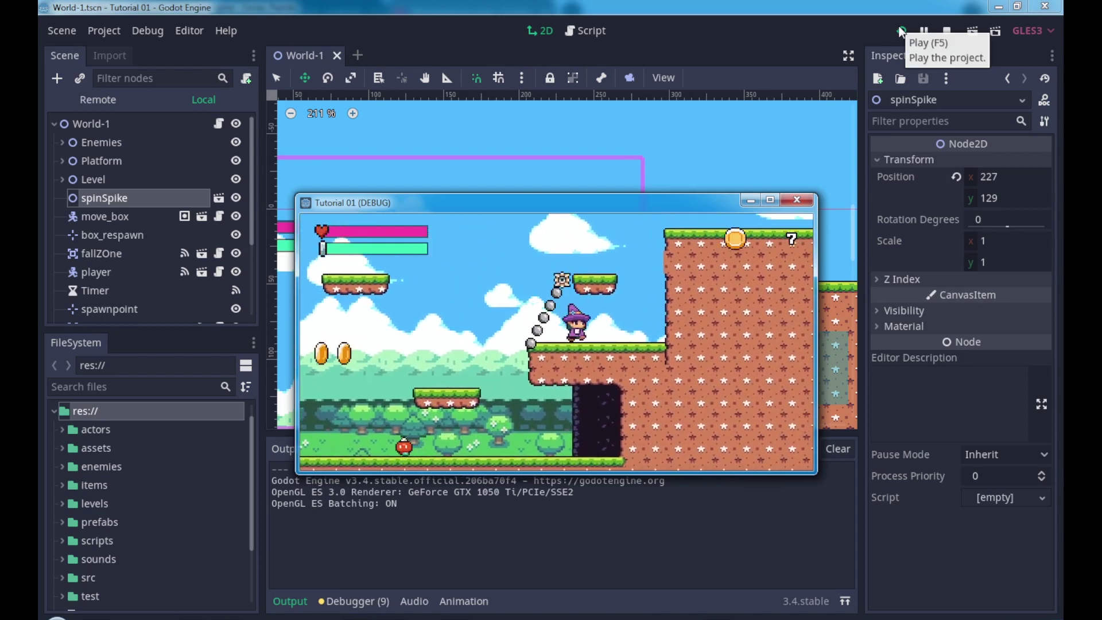
Jump around the rotating spike chain, collecting a coin and landing on the floating platform.
key("Left")
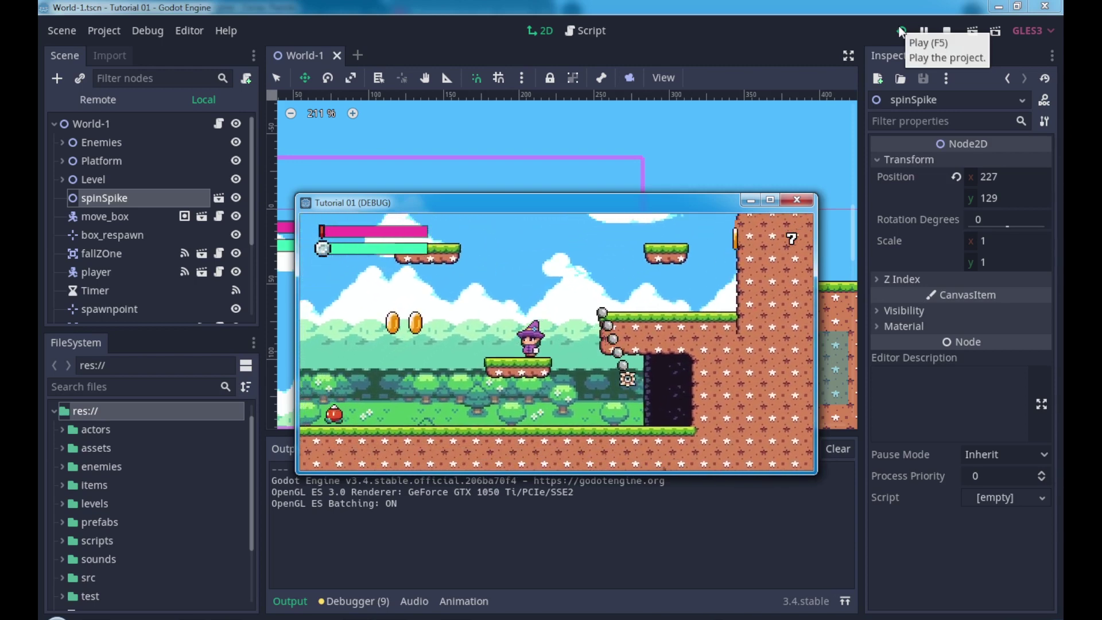
key("Up")
key("Right")
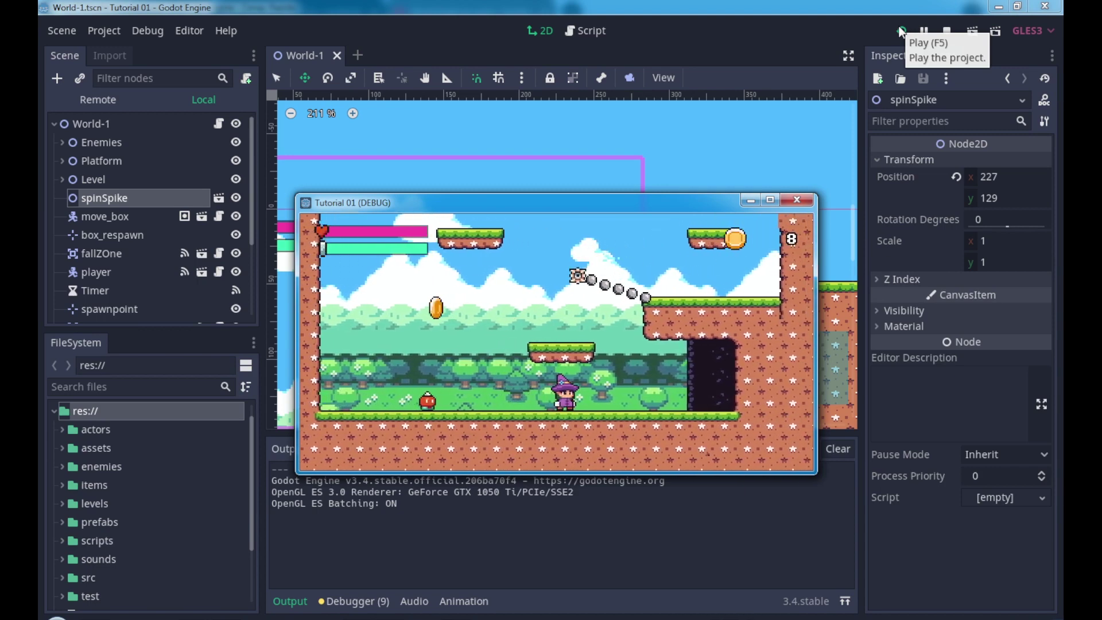
key("Up")
key("Left")
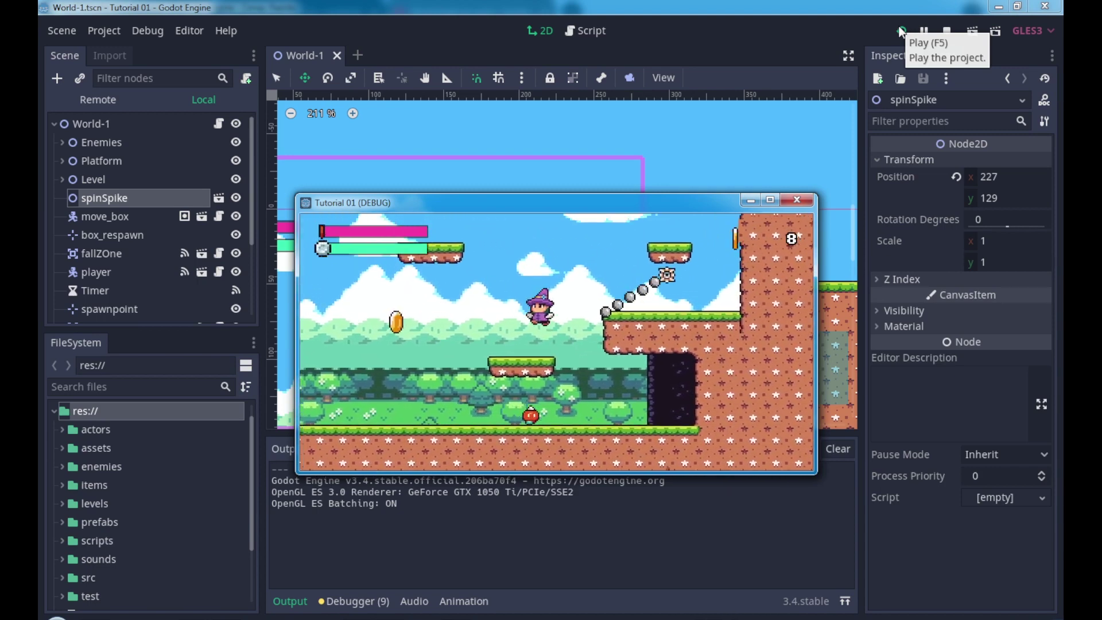
key("Up")
key("Right")
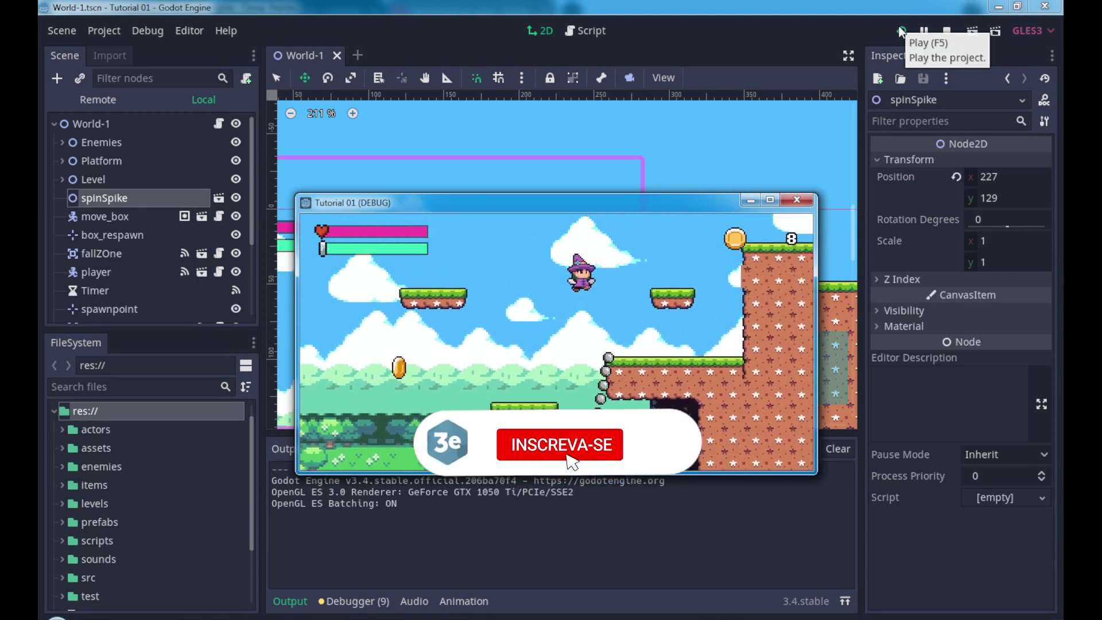
key("Up")
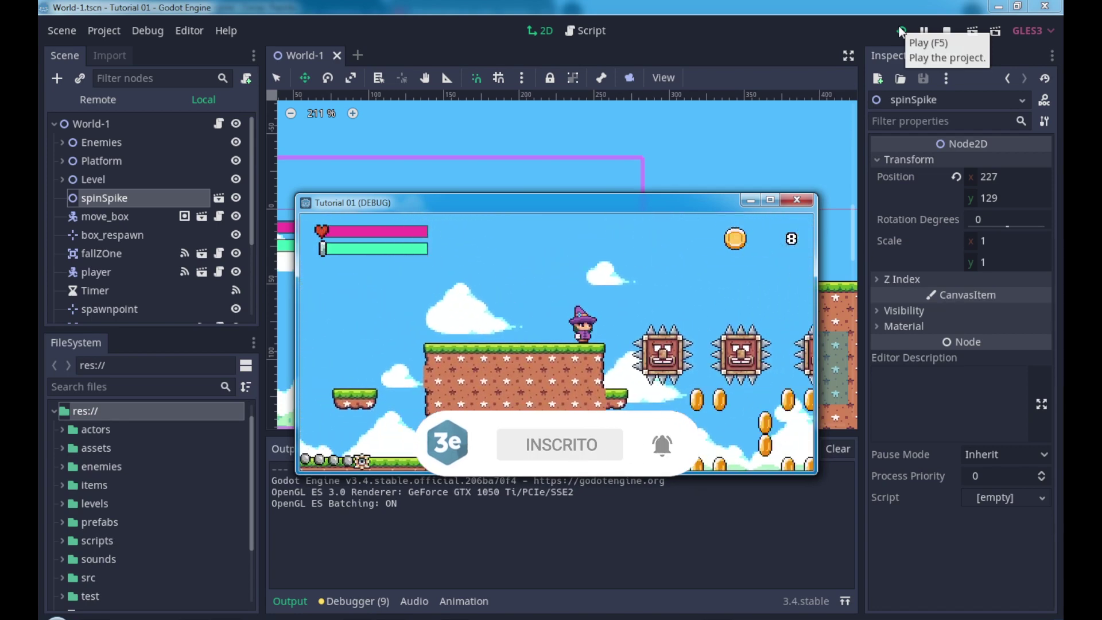
key("Left")
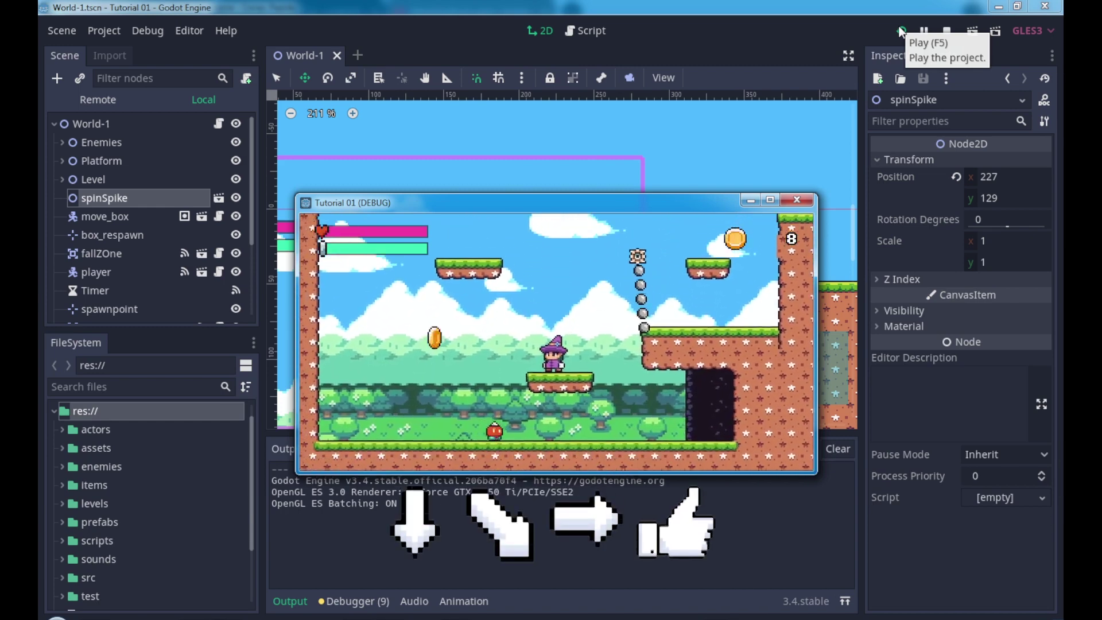
key("Up")
key("Right")
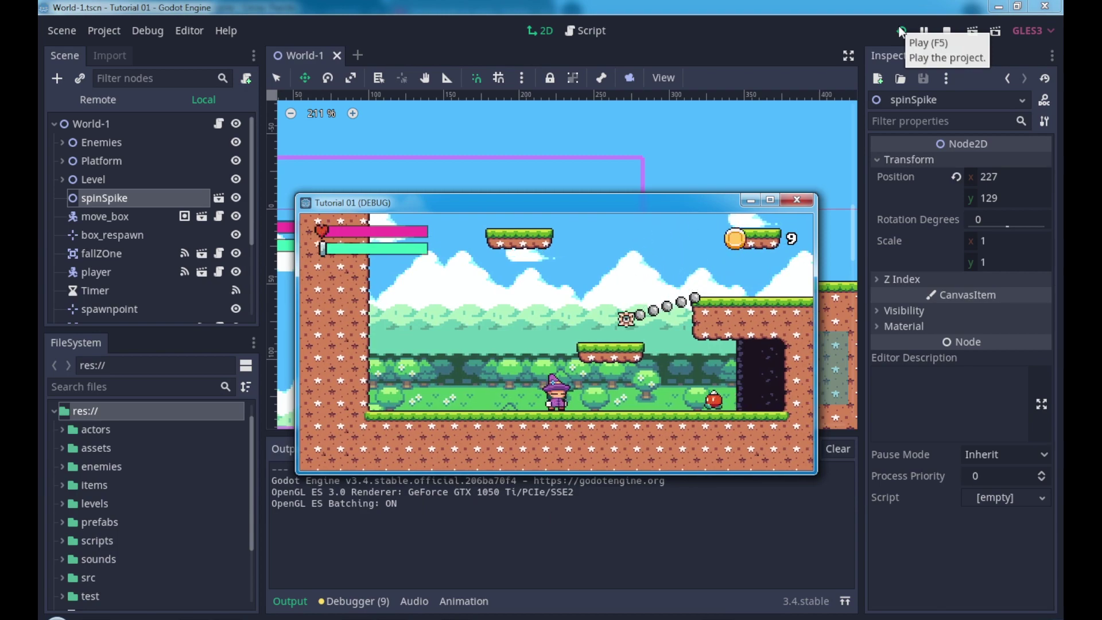
key("Up")
key("Right")
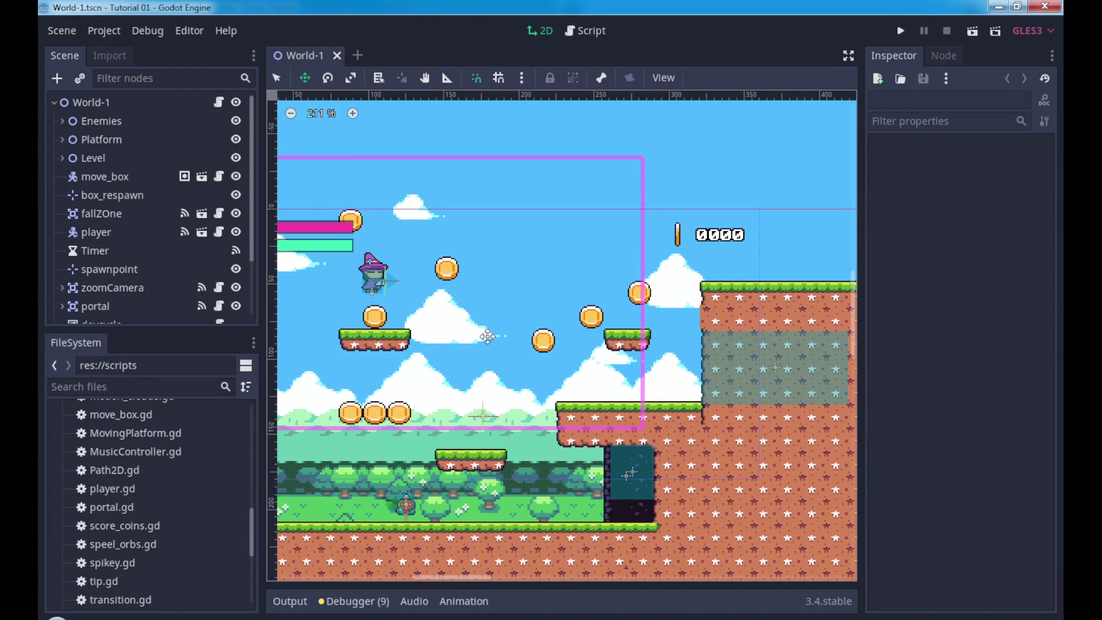
Create a new scene with a 2D root node named spinPivot.
left_click(361, 51)
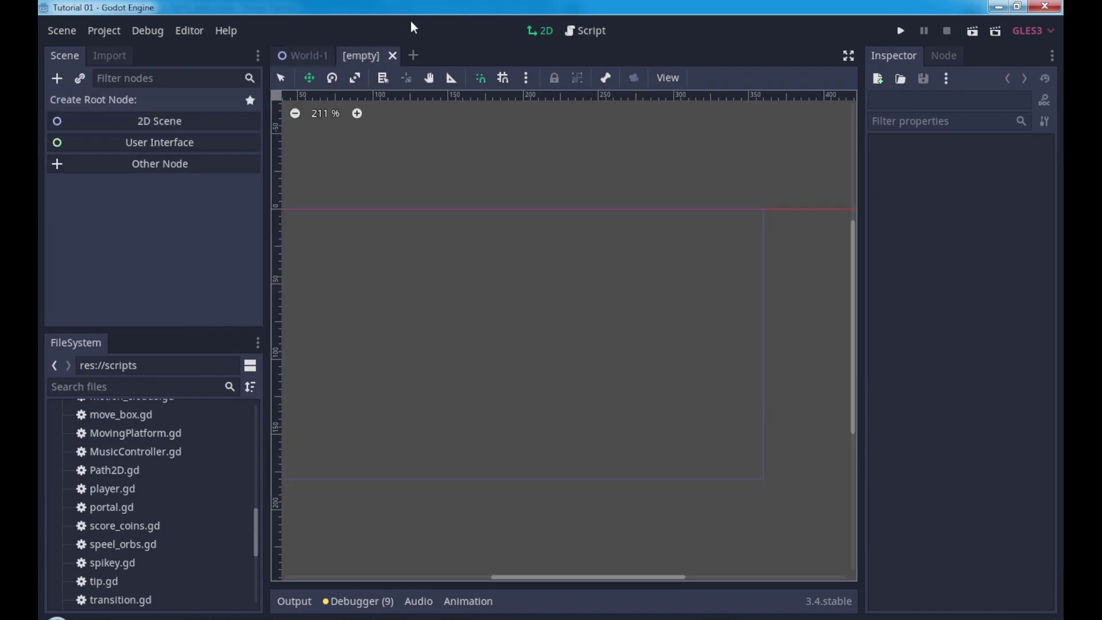
left_click(166, 121)
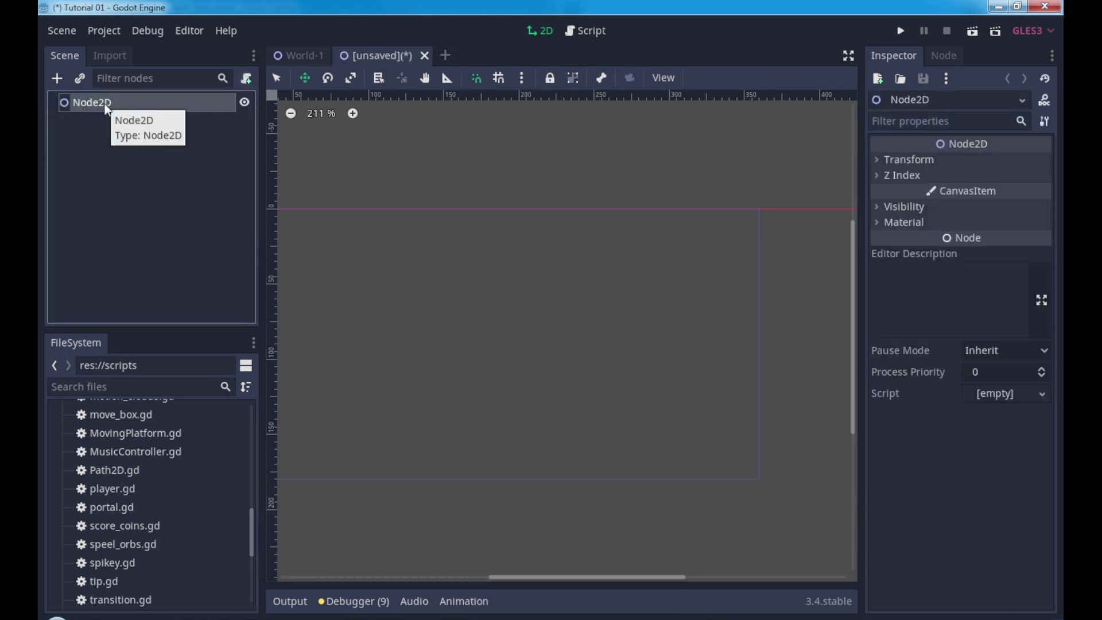
double_click(106, 103)
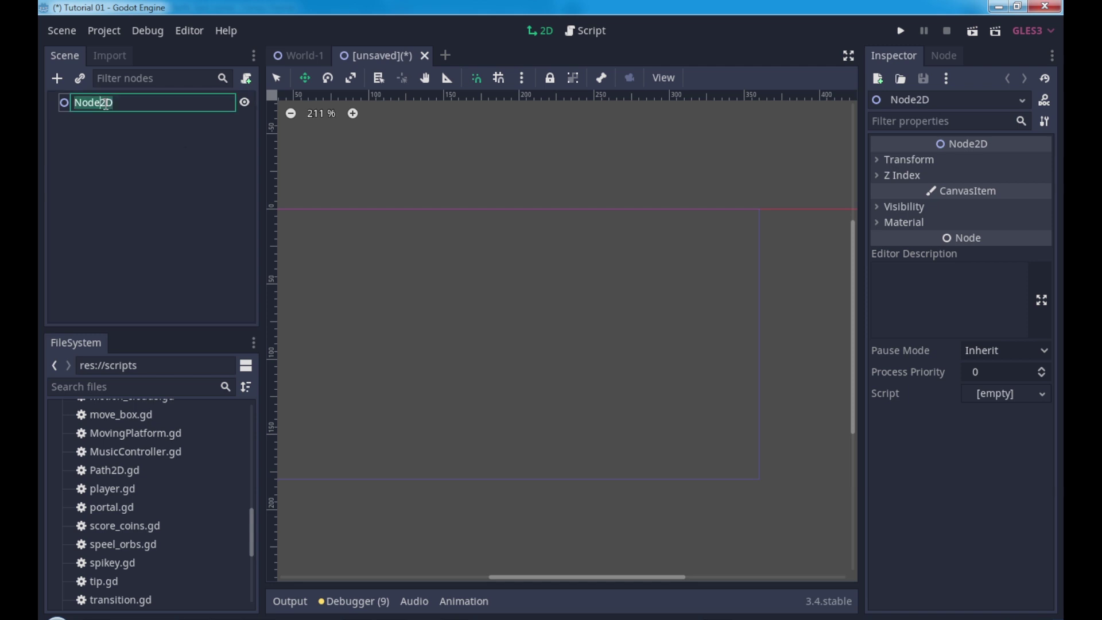
type("spinPivot")
key("Return")
Add an Area2D child under spinPivot and name it spinSpike.
right_click(105, 104)
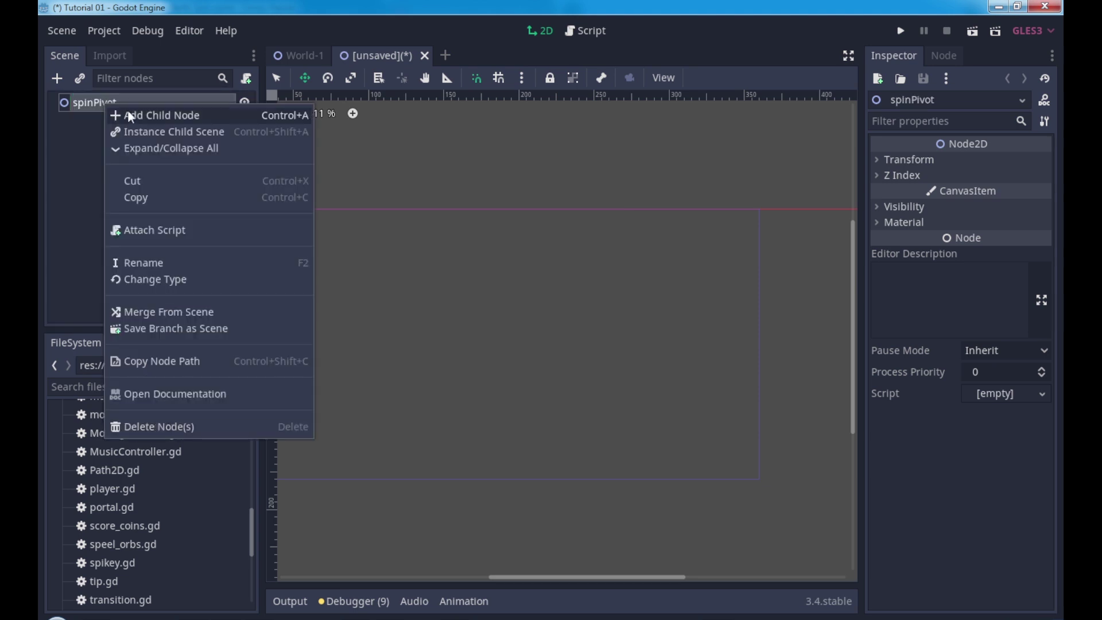
left_click(133, 118)
type("area")
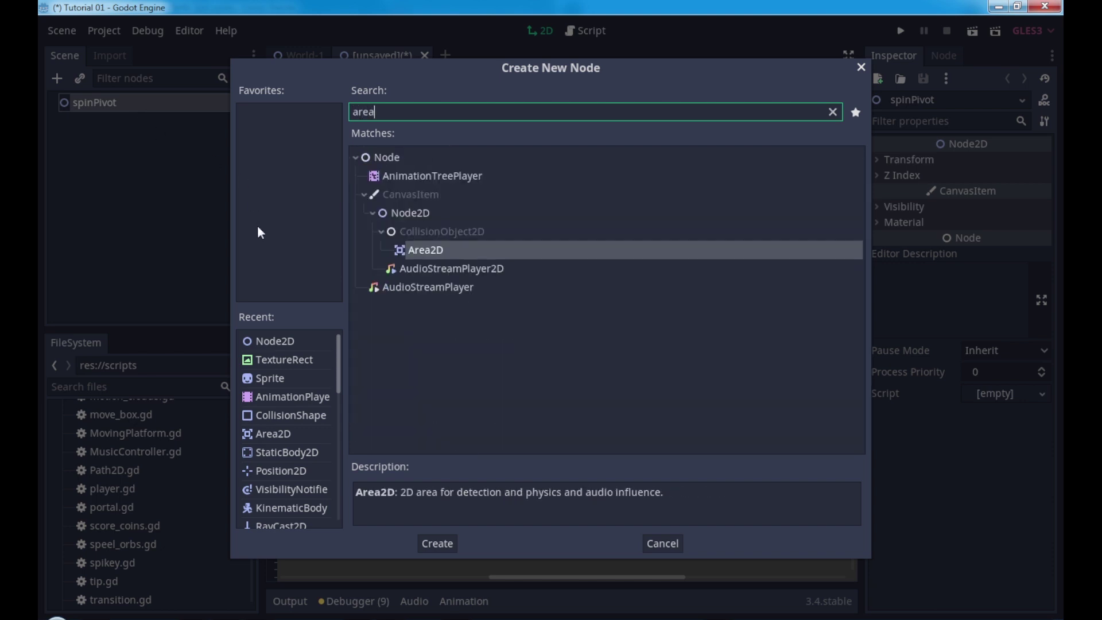
double_click(438, 256)
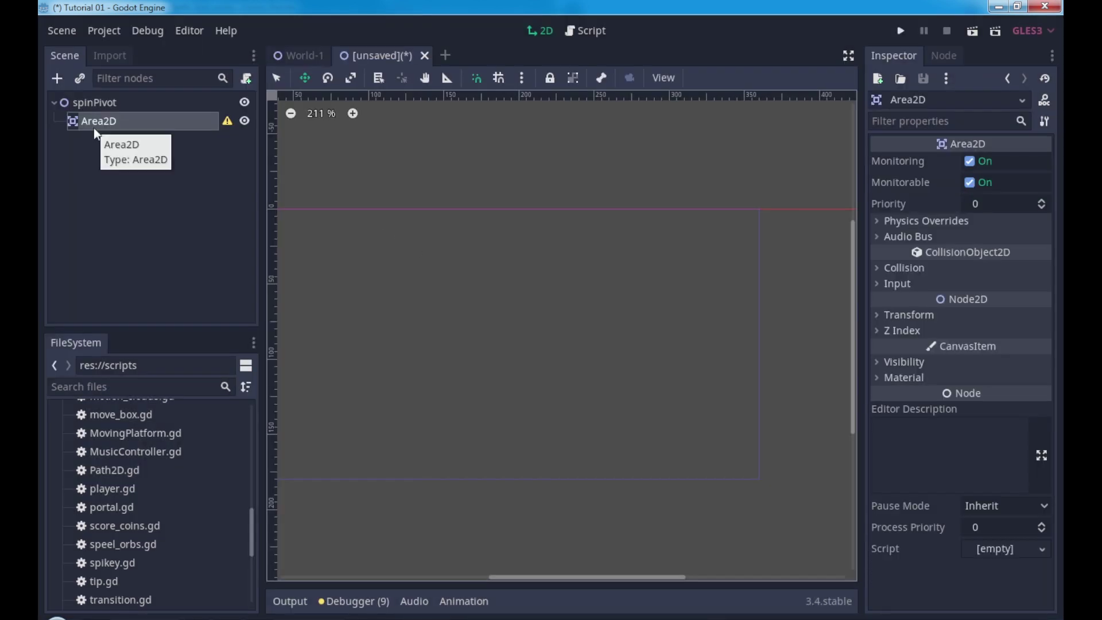
double_click(112, 119)
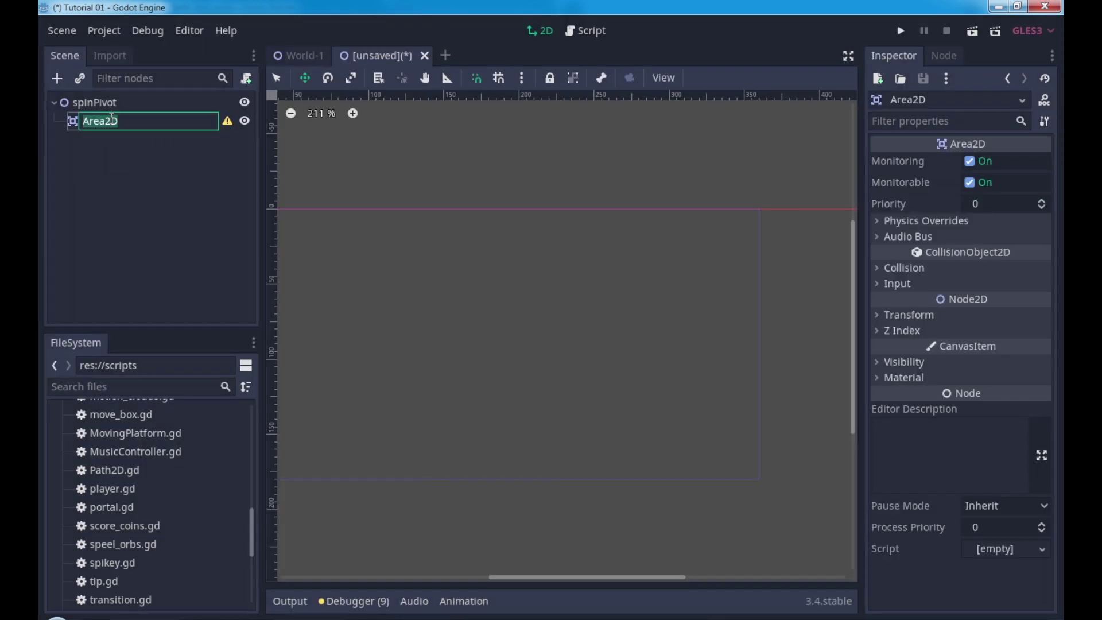
type("spinSpike")
key("Return")
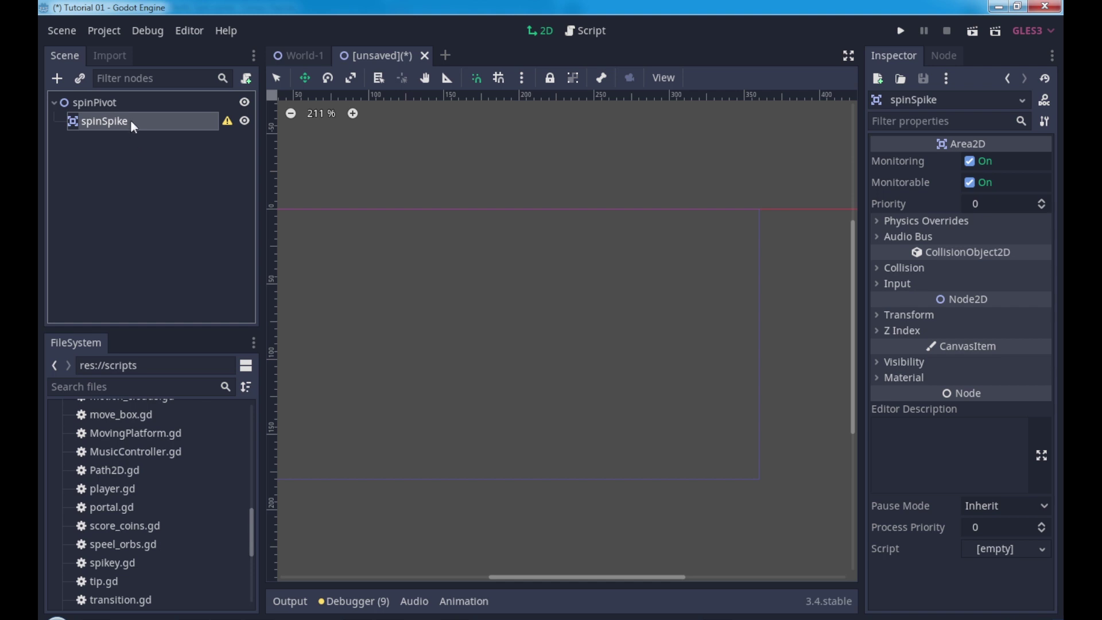
Add a CollisionShape2D under spinSpike and name it collision.
right_click(130, 119)
left_click(163, 134)
type("co")
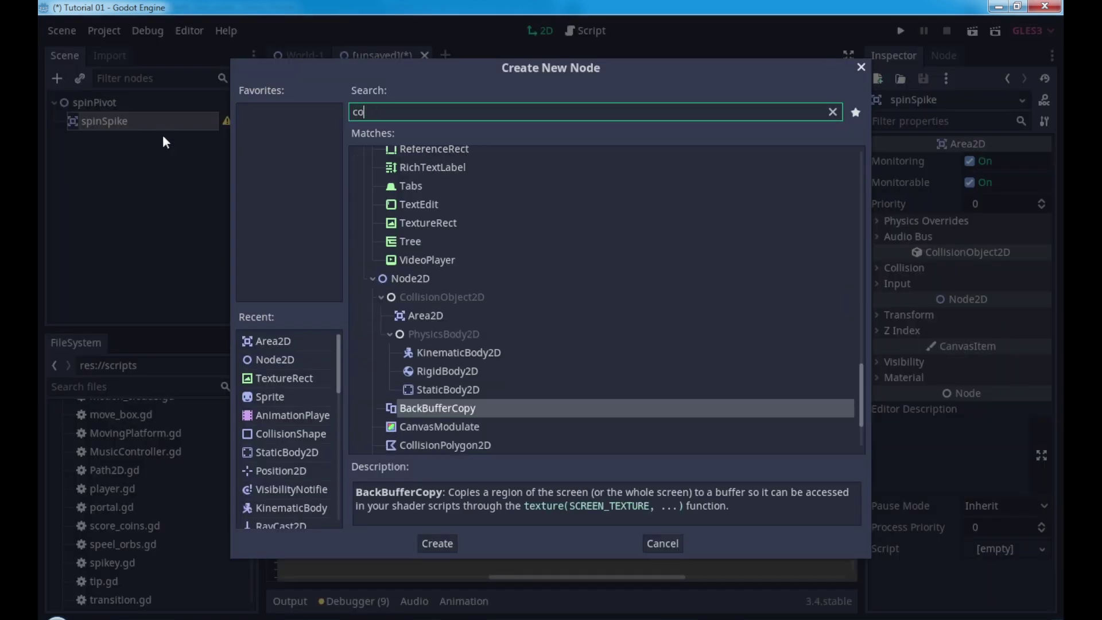
type("ll")
double_click(419, 307)
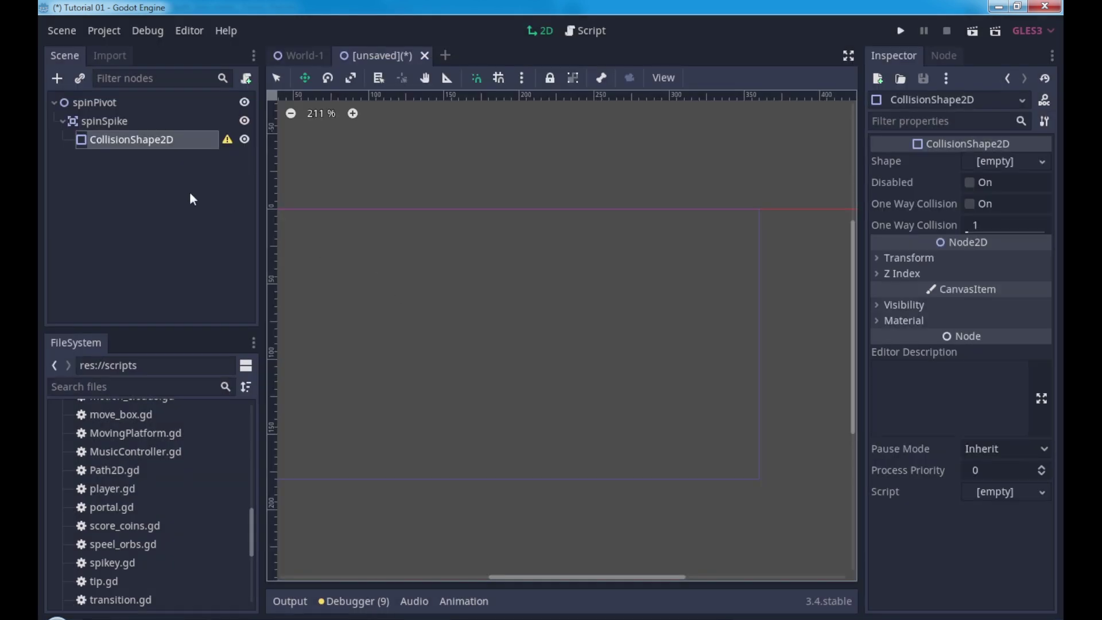
double_click(152, 139)
type("col")
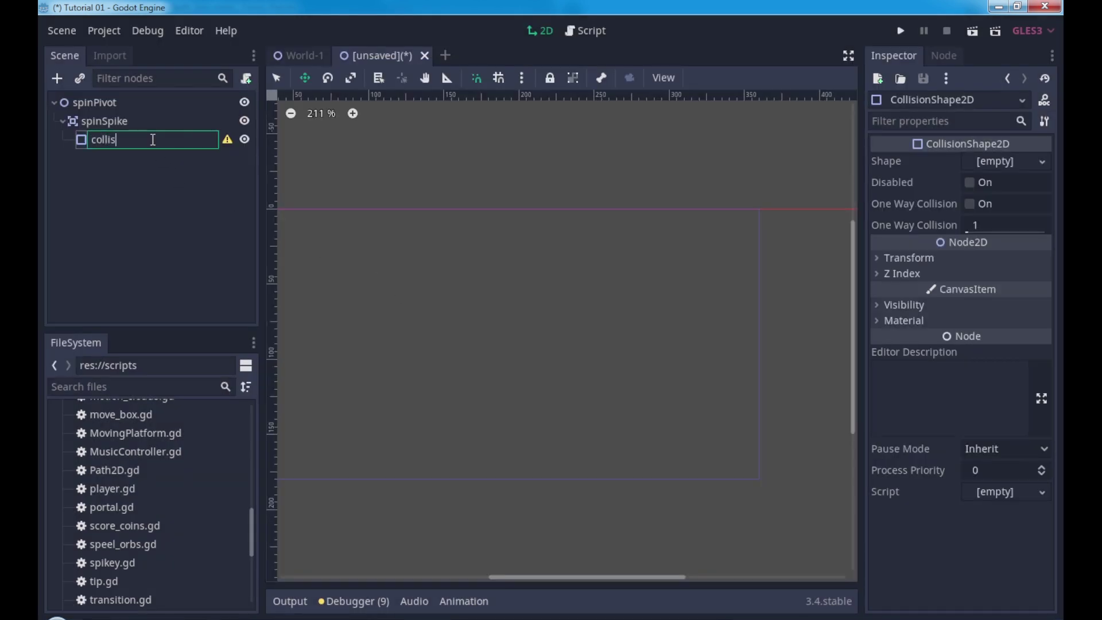
key("Return")
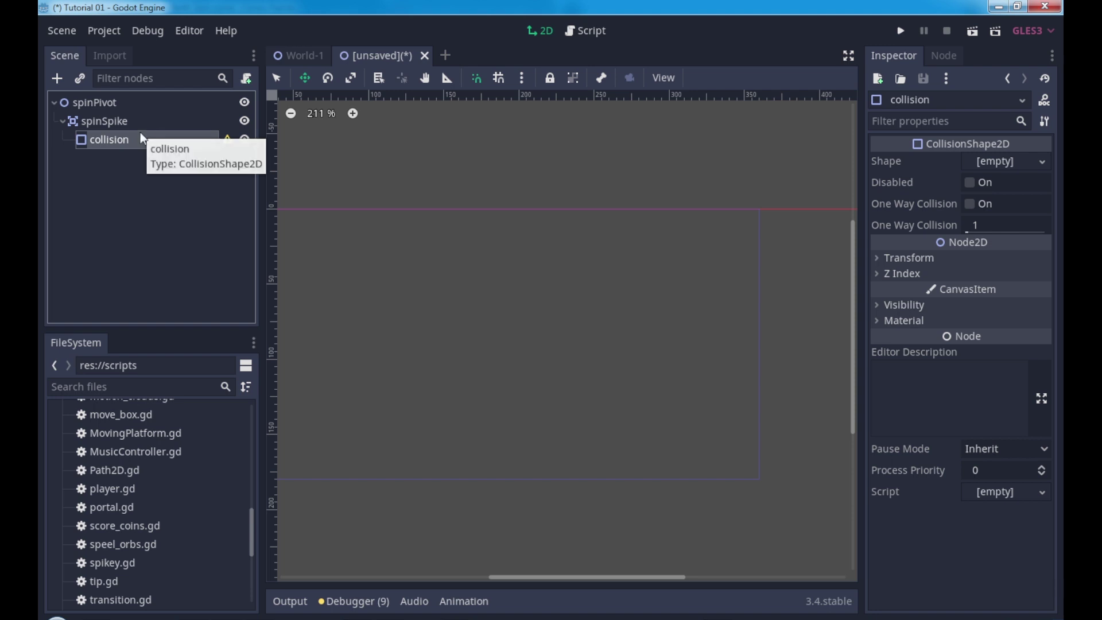
Add a Sprite under spinSpike and name it texture.
right_click(128, 121)
left_click(179, 135)
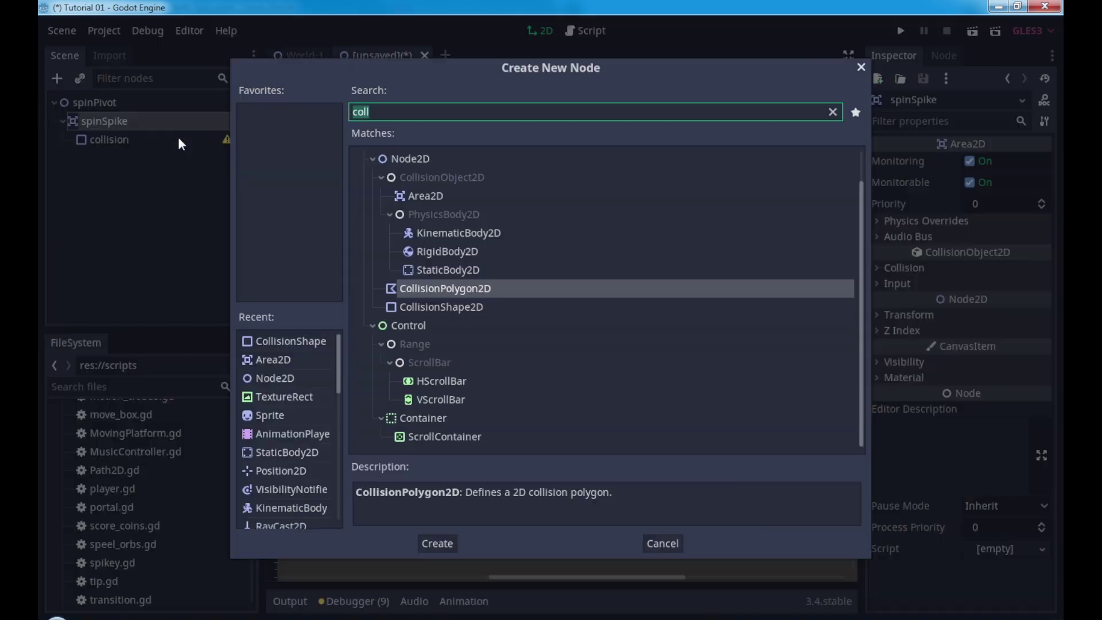
type("textu")
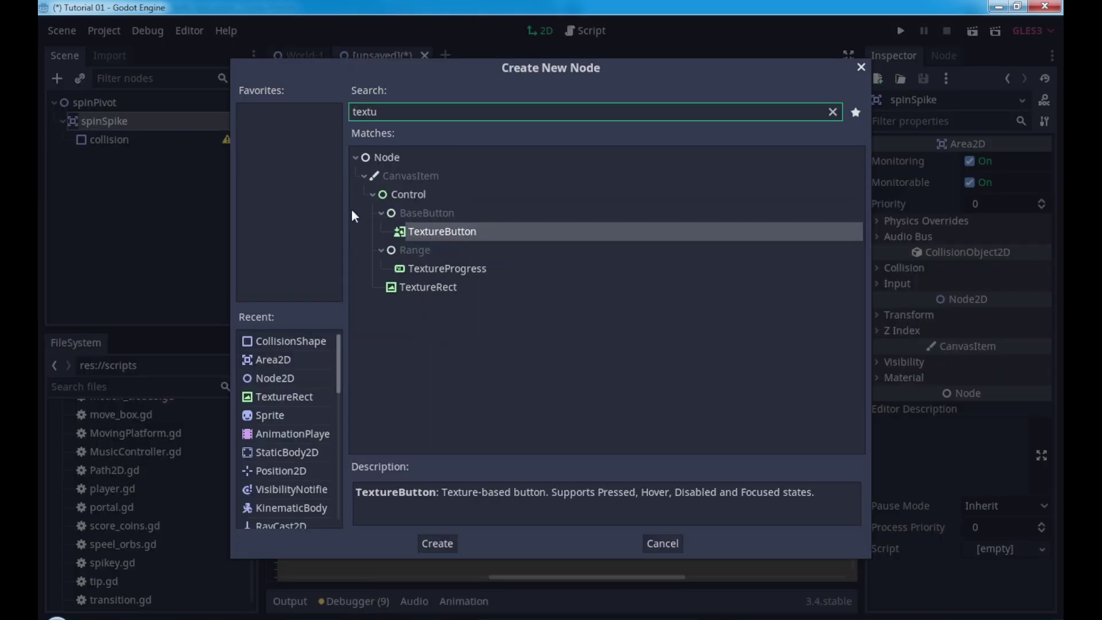
key("BackSpace")
key("BackSpace")
key("BackSpace")
type("s")
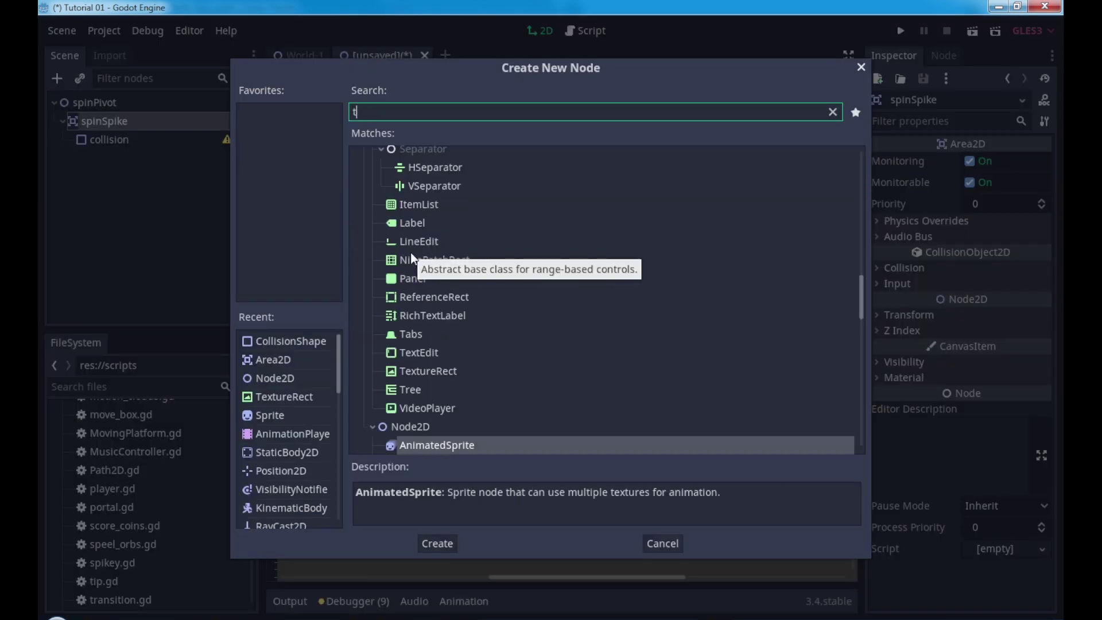
type("pri")
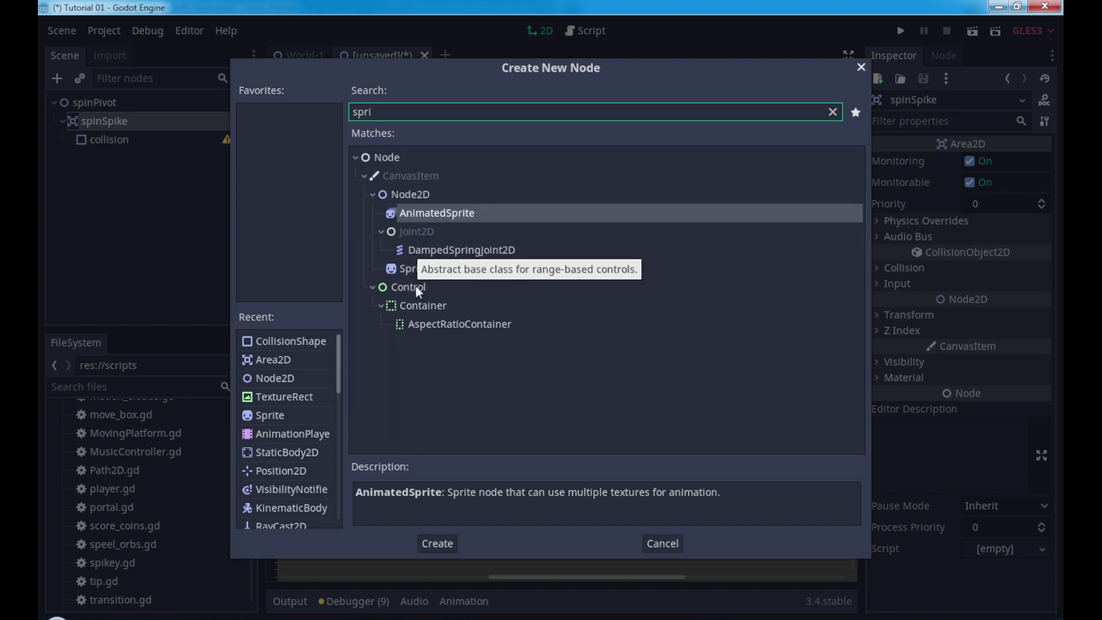
double_click(435, 268)
double_click(115, 159)
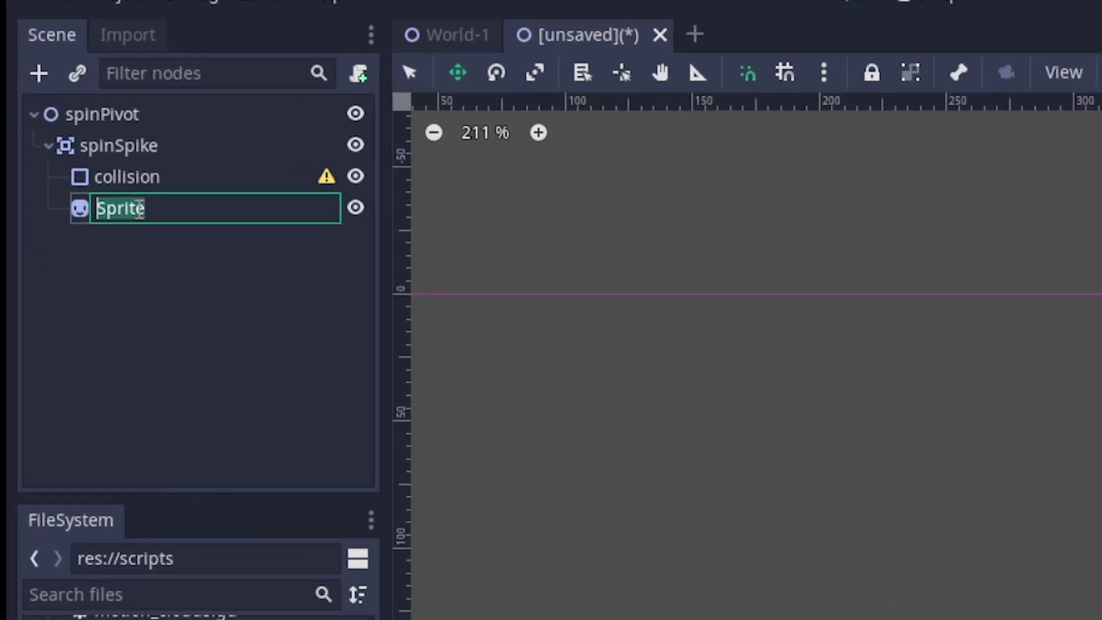
type("Te")
key("BackSpace")
key("BackSpace")
type("te")
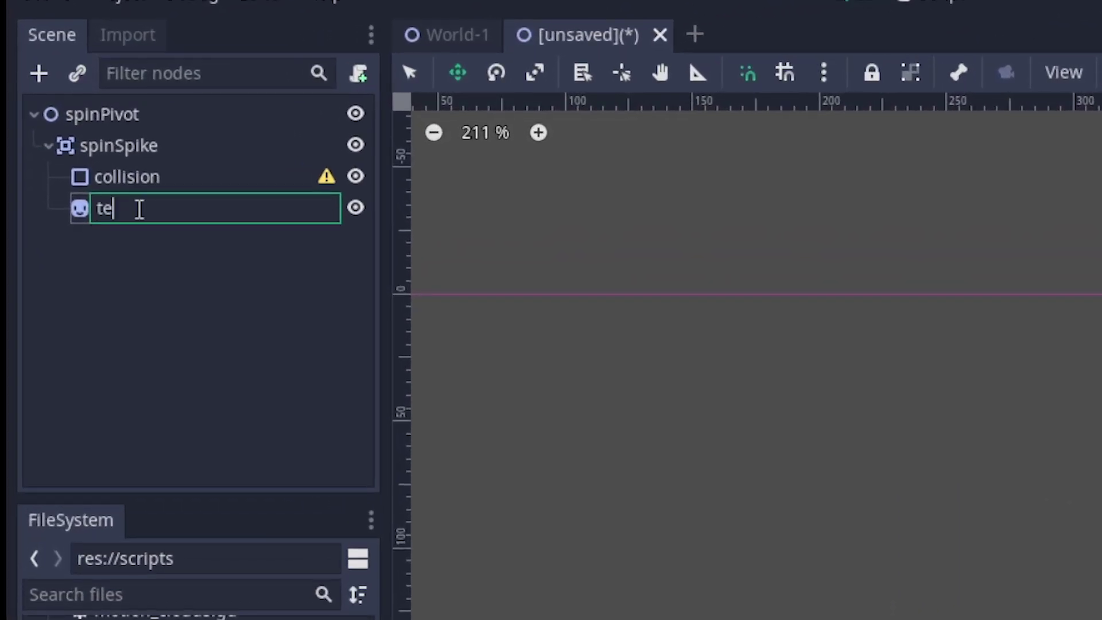
type("xture")
key("Return")
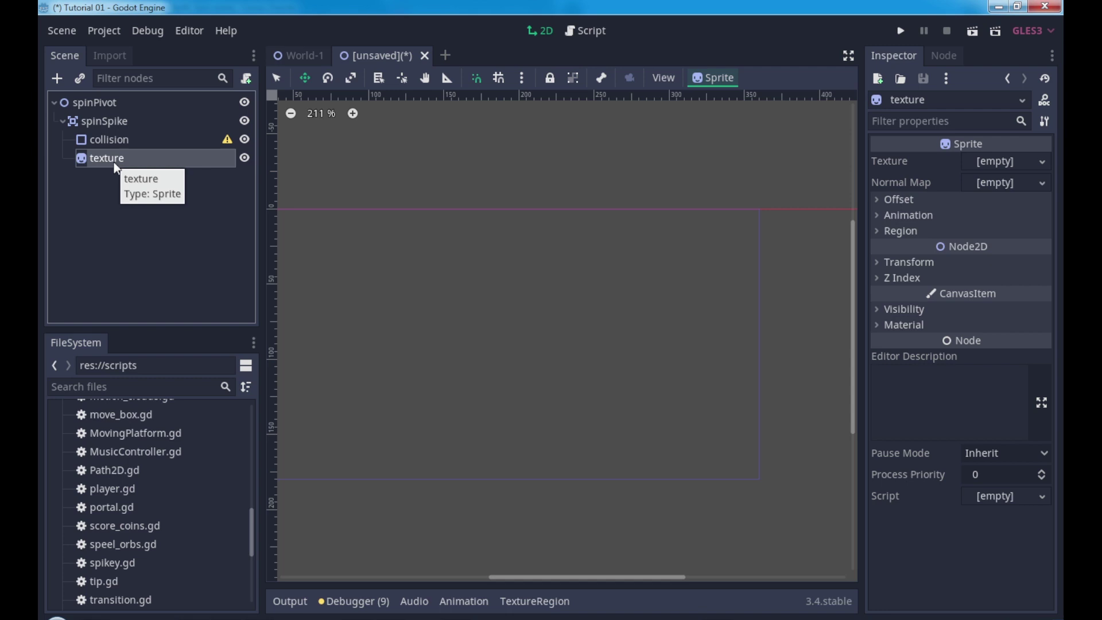
Save the scene in the enemies folder, changing the file name from spinPivot to spinSpike.tscn.
key("ctrl+s")
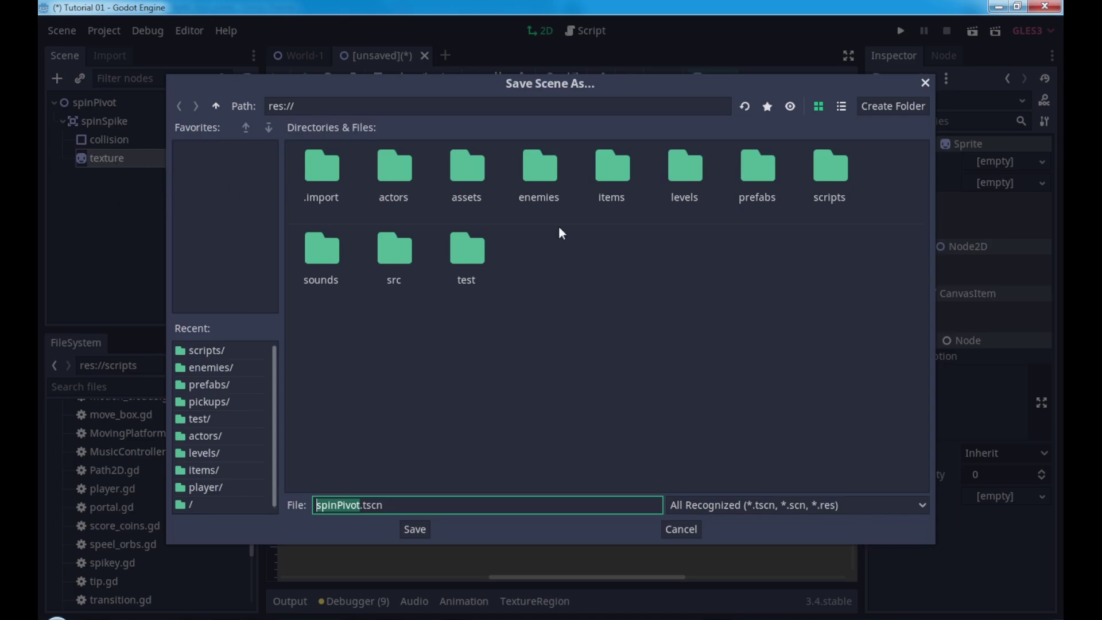
double_click(543, 173)
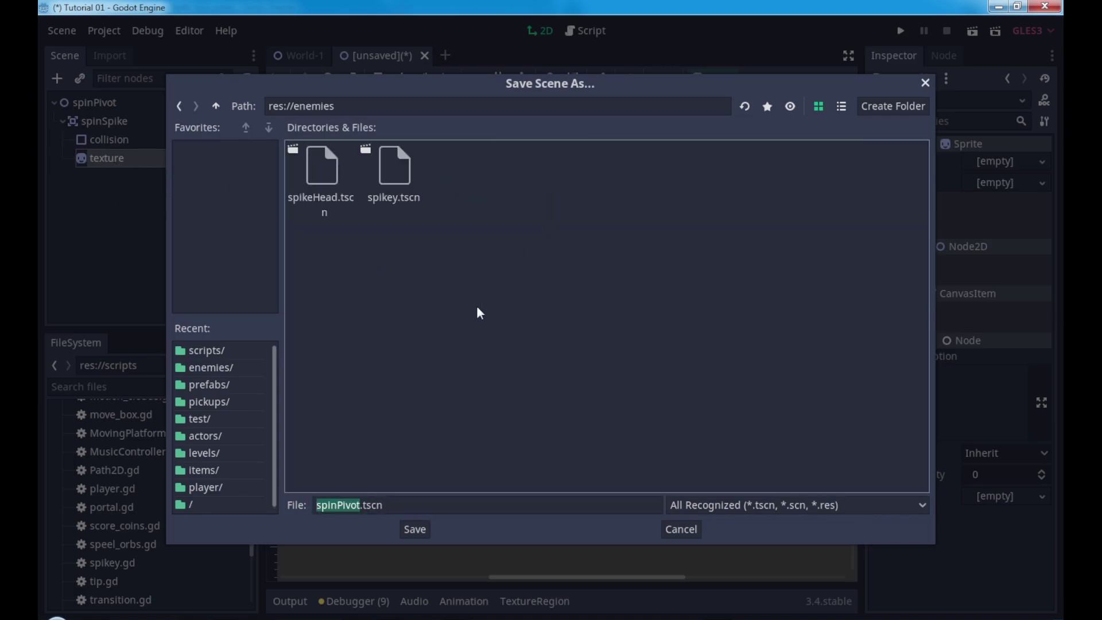
left_click(358, 505)
left_click_drag(359, 505, 338, 505)
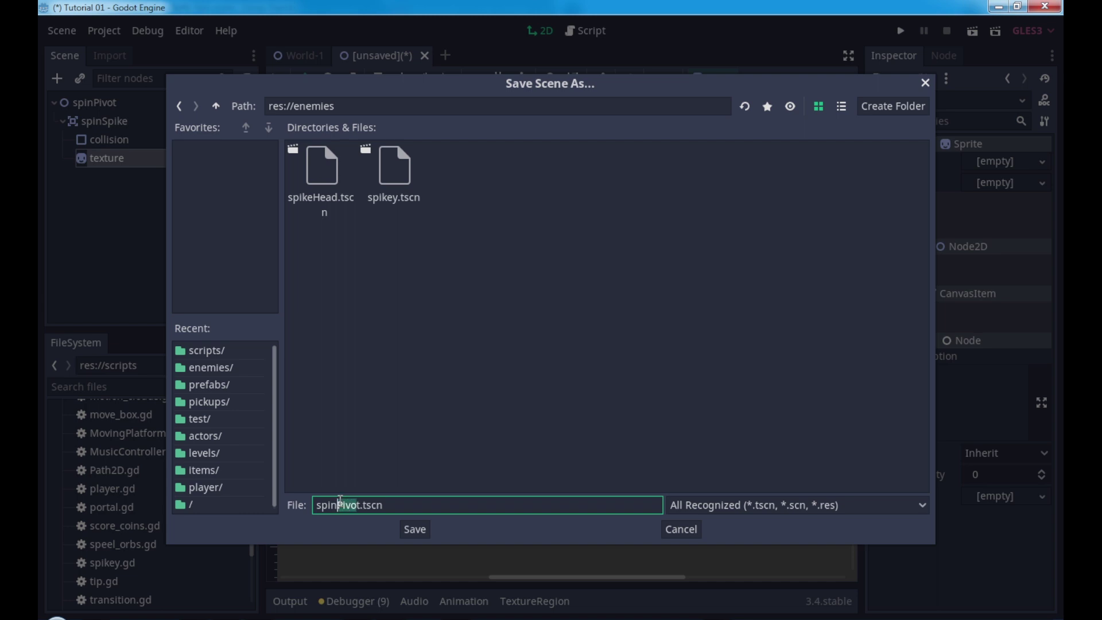
type("Spike")
key("Delete")
left_click(422, 528)
Expand assets > enemies > spinEye in the FileSystem dock to reveal the chain and spin-eye images.
left_click(138, 140)
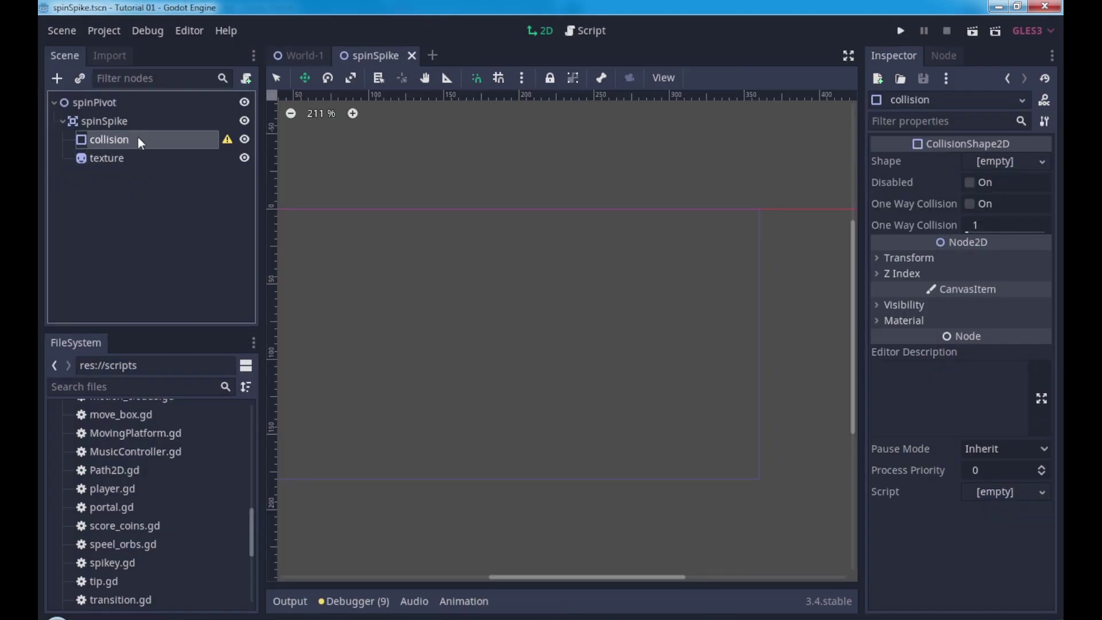
scroll(462, 310, "left", 5)
scroll(462, 310, "up", 2)
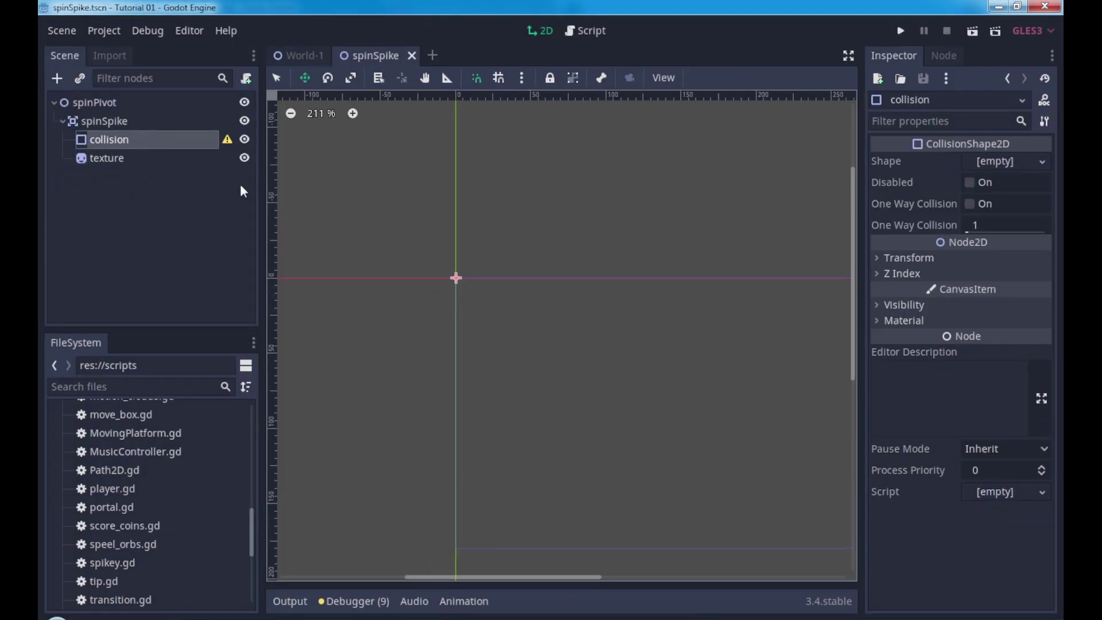
scroll(423, 310, "up", 1)
scroll(460, 239, "up", 1)
scroll(460, 239, "up", 1)
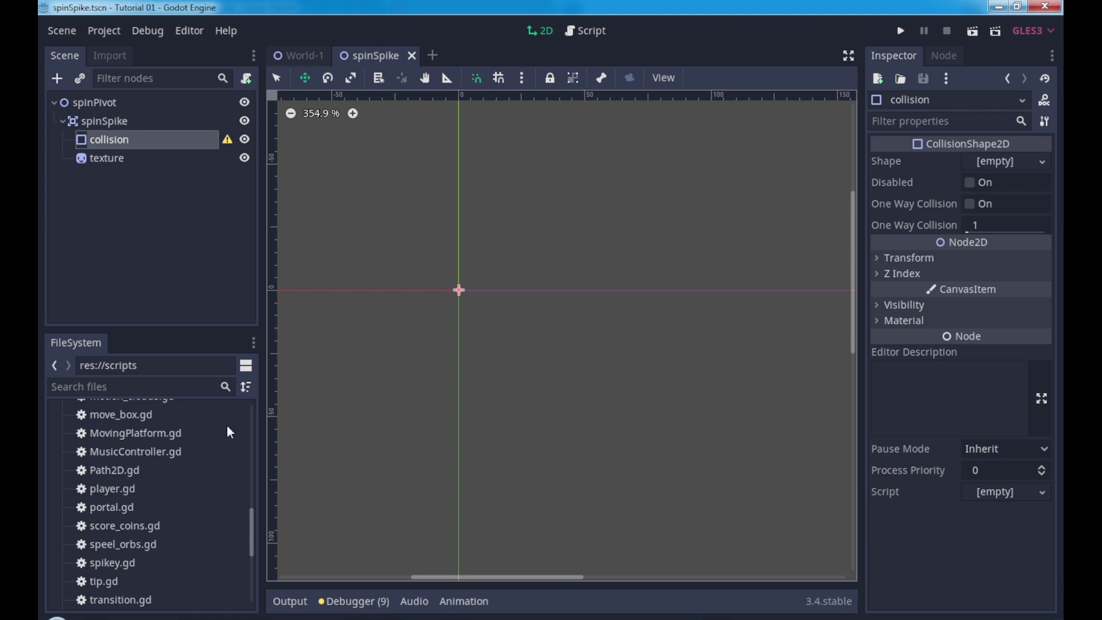
left_click(93, 158)
scroll(174, 485, "up", 5)
scroll(88, 470, "up", 5)
scroll(60, 465, "up", 3)
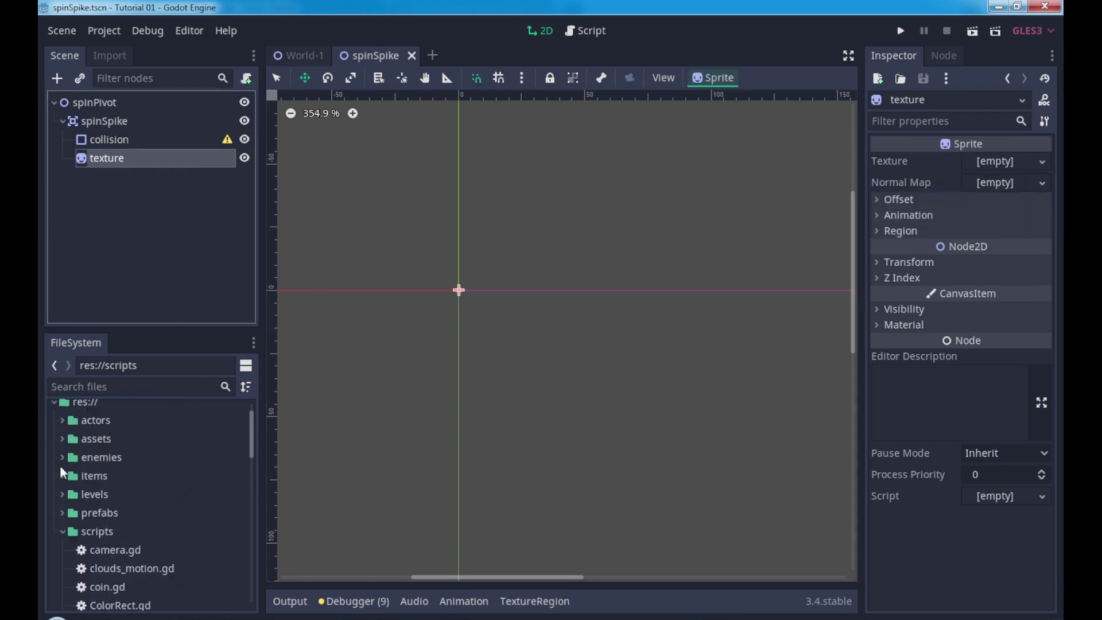
left_click(64, 532)
left_click(62, 439)
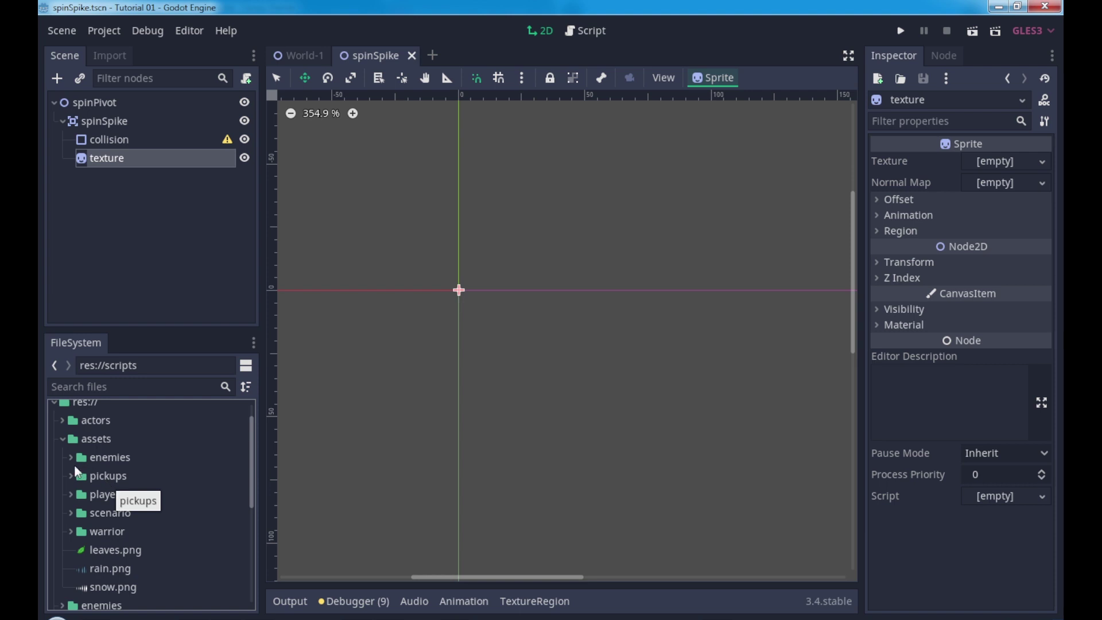
left_click(72, 457)
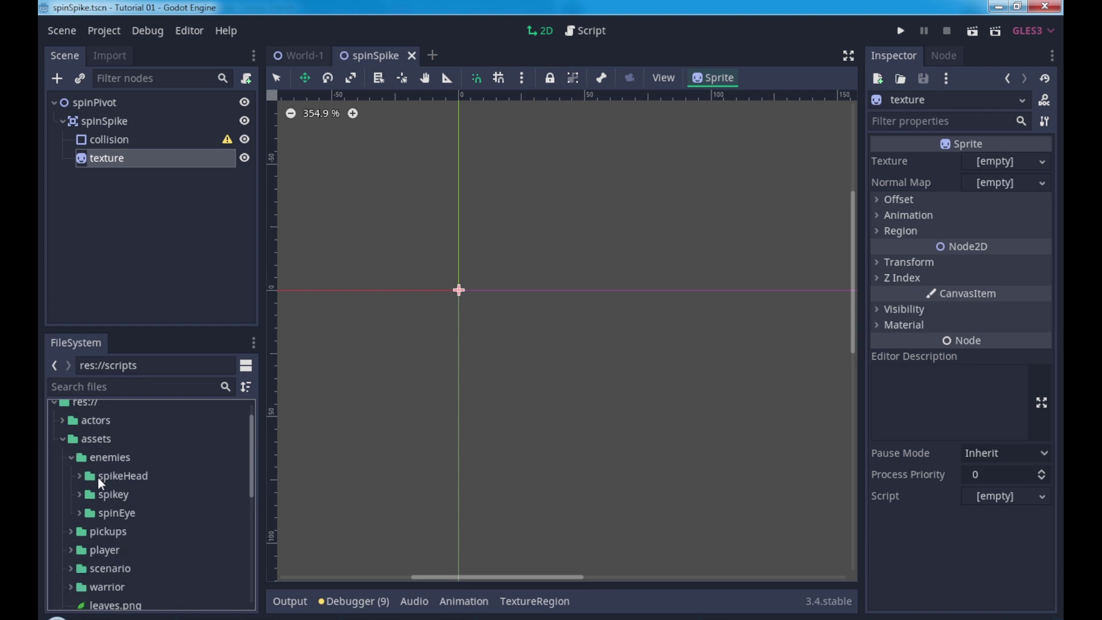
left_click(81, 513)
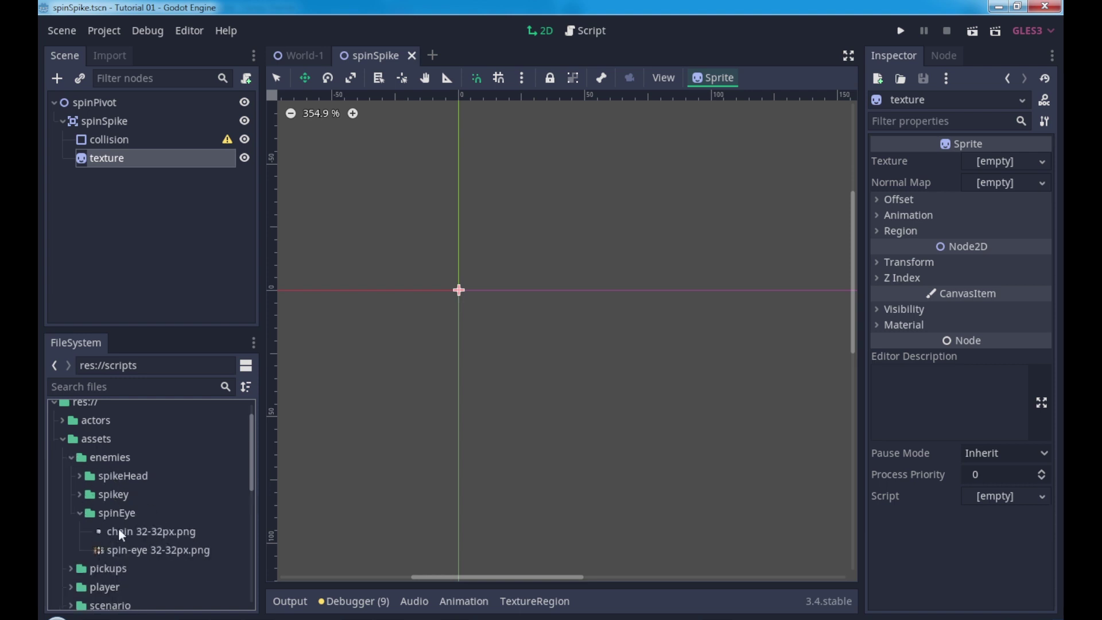
Drag the chain and spin-eye images onto the canvas, then undo both additions.
left_click_drag(153, 528, 494, 361)
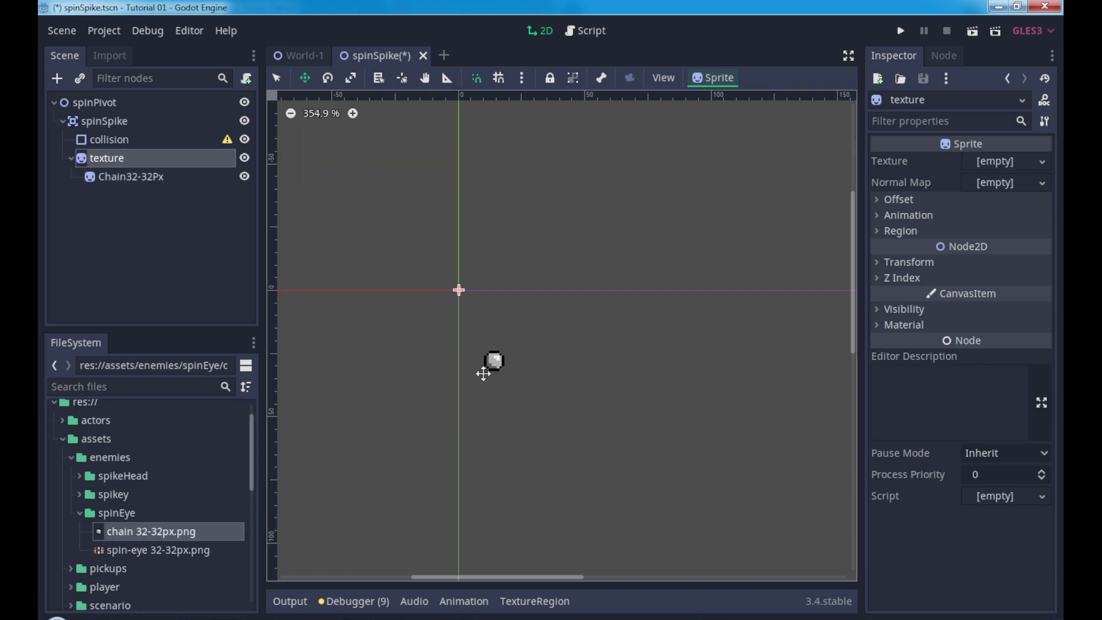
left_click_drag(160, 548, 519, 432)
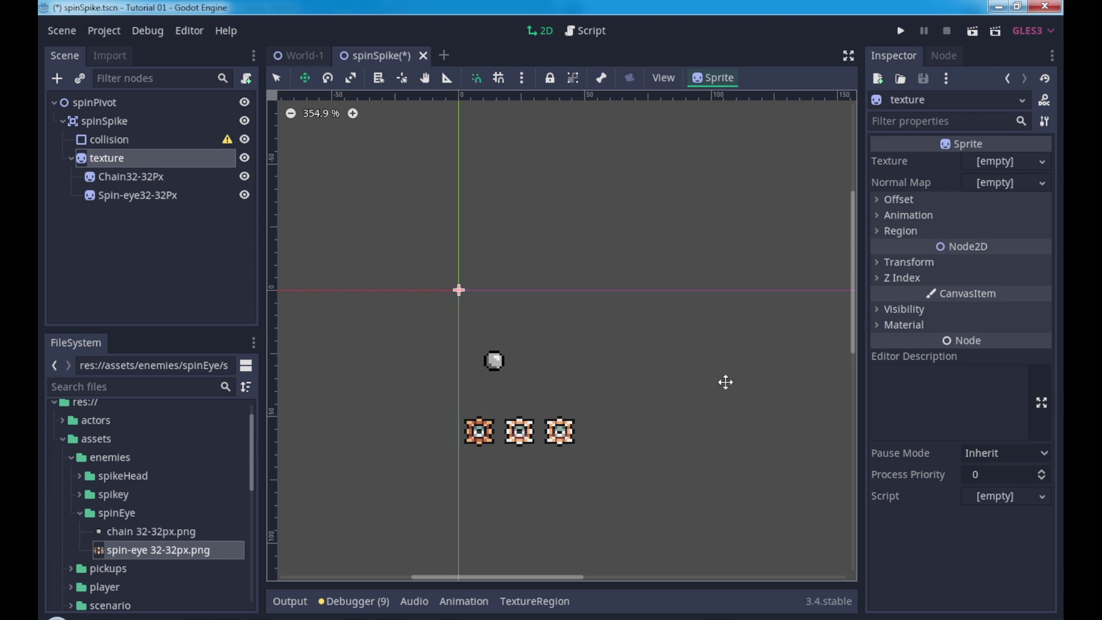
key("ctrl+z")
key("ctrl+z")
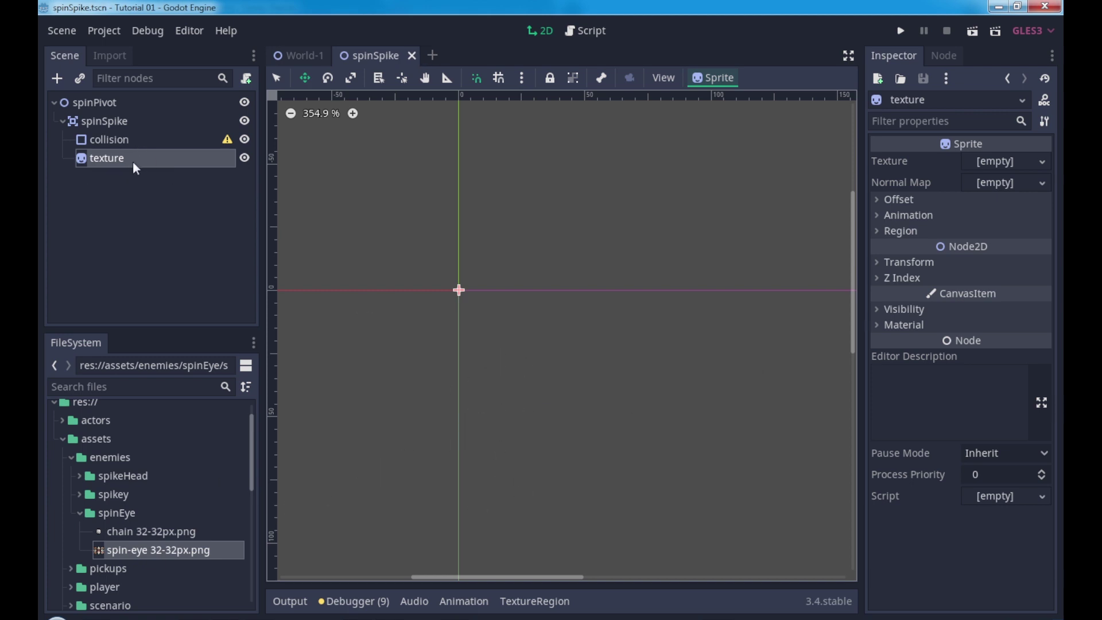
left_click(134, 161)
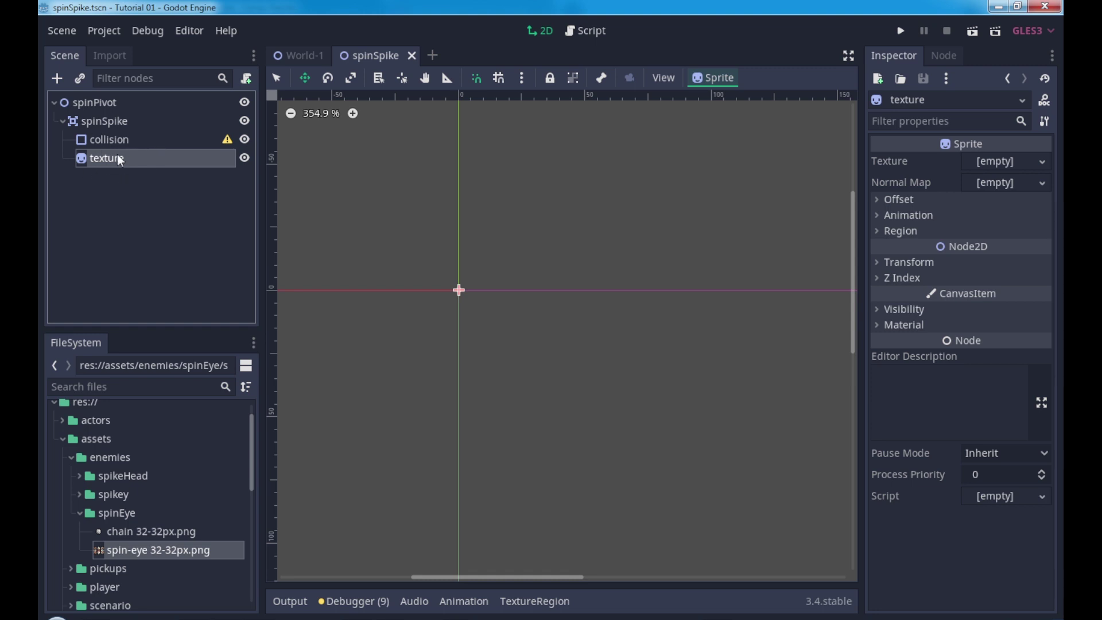
Add an AnimationPlayer under spinSpike and name it anim.
right_click(110, 119)
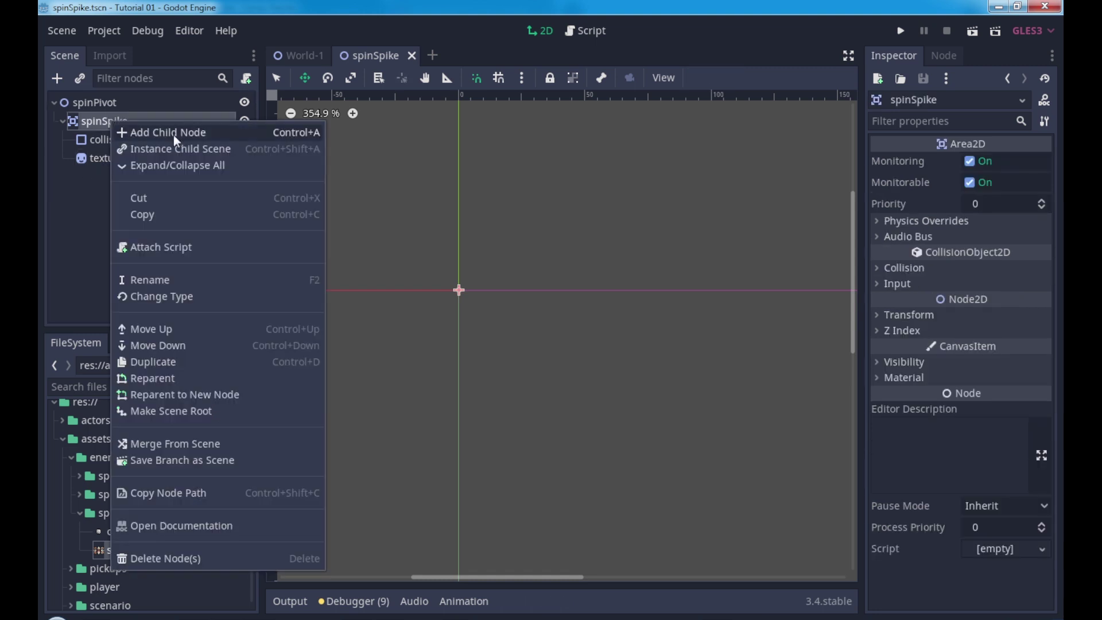
left_click(174, 131)
type("anim")
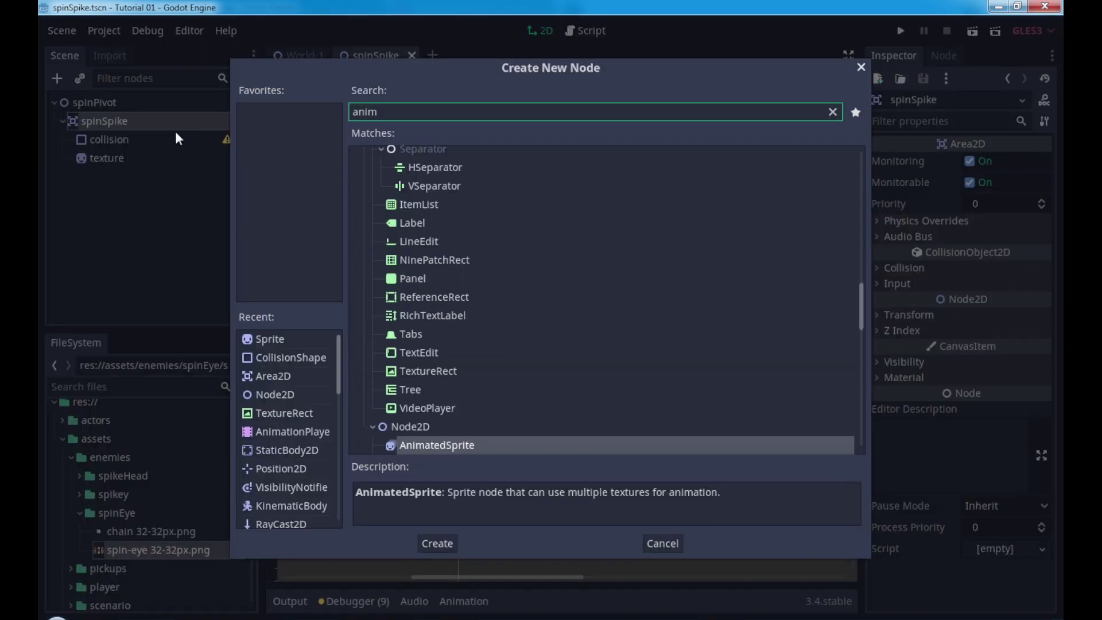
double_click(293, 431)
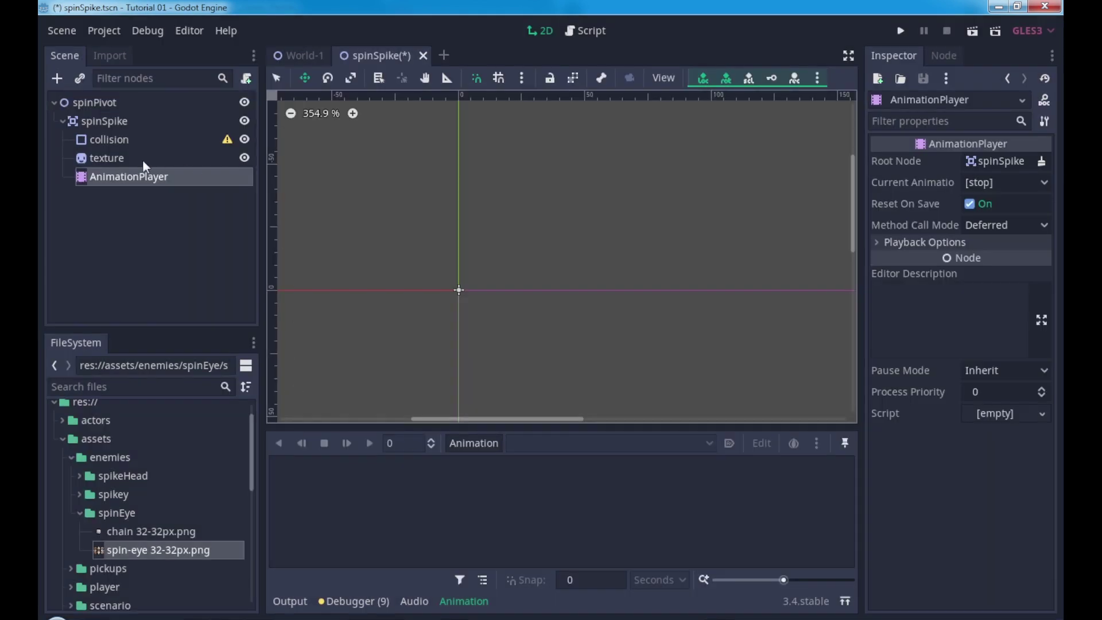
double_click(145, 177)
type("anim")
key("Return")
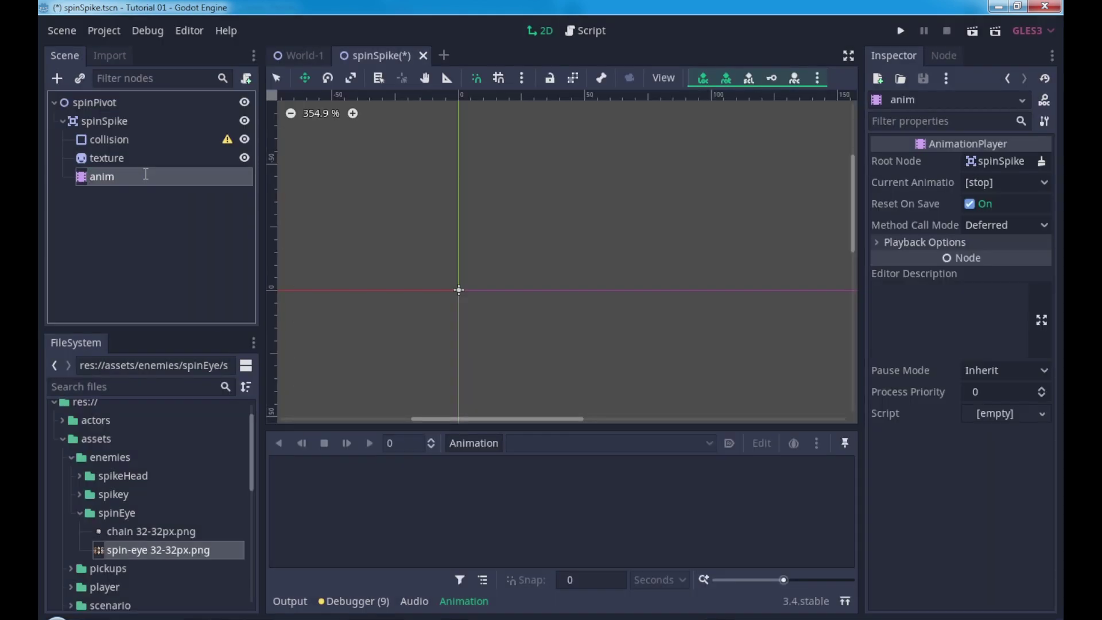
Assign spin-eye 32-32px.png as the texture sprite's Texture.
left_click(133, 166)
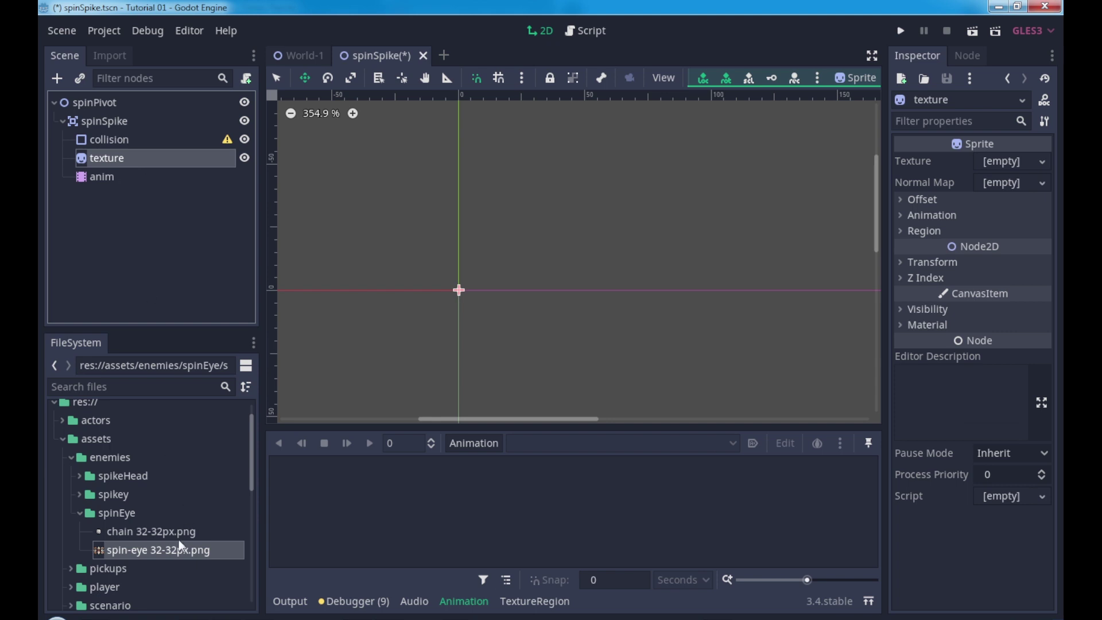
left_click_drag(180, 548, 1013, 162)
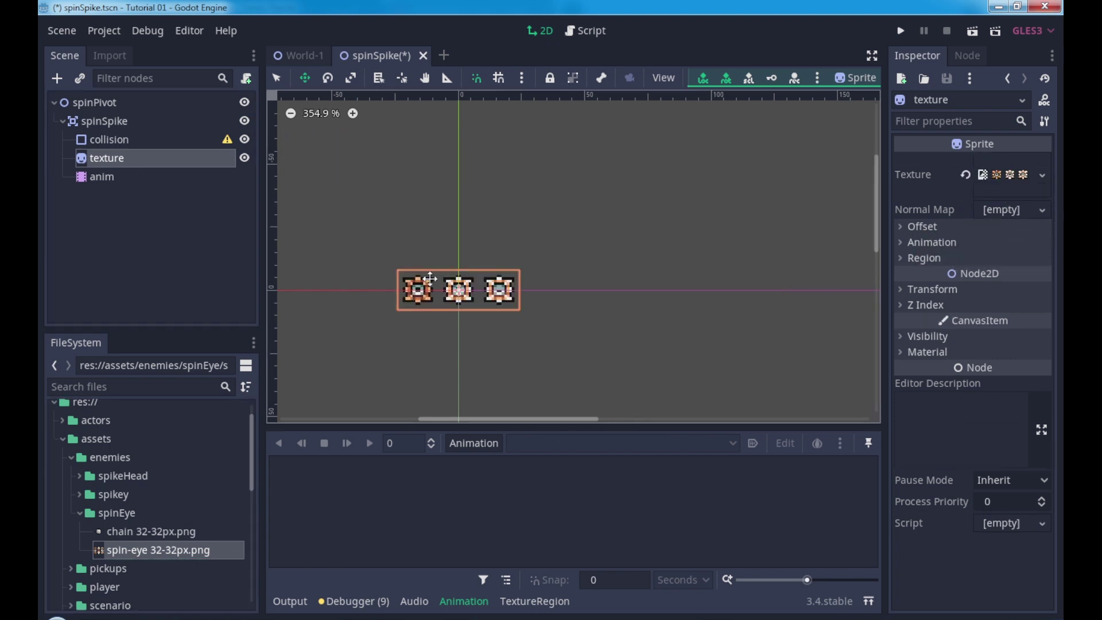
scroll(442, 284, "up", 4)
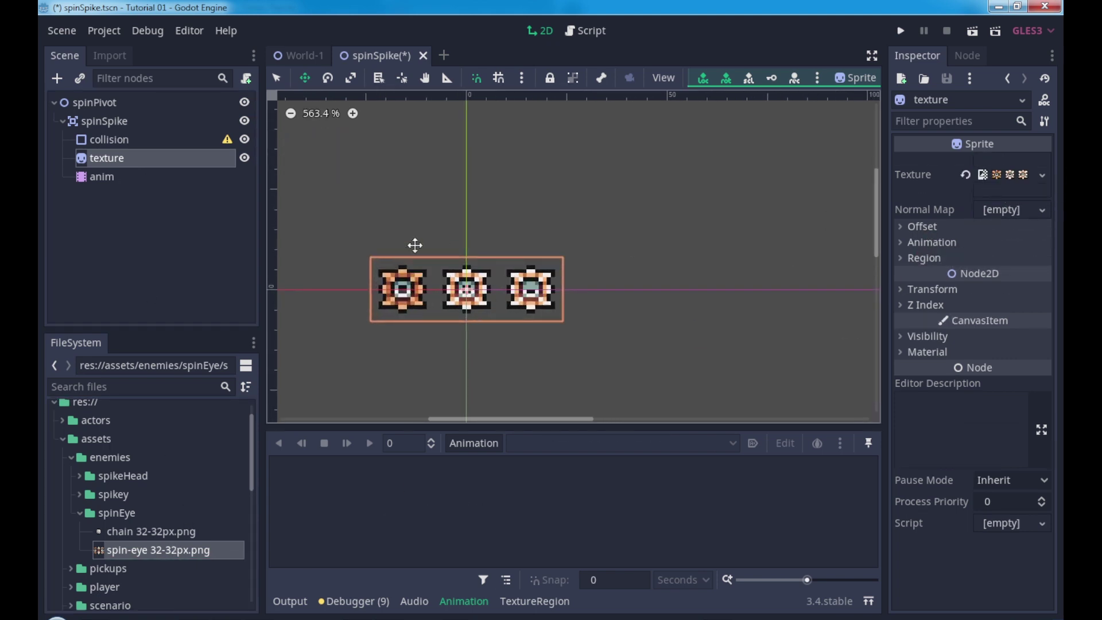
left_click(136, 176)
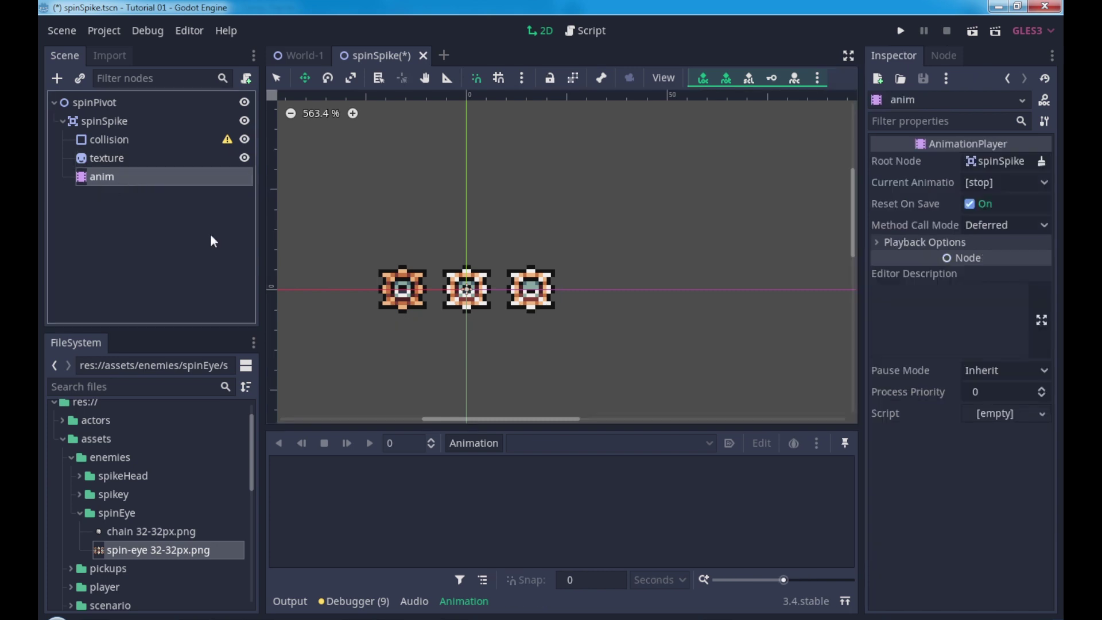
left_click(474, 443)
Create an animation named default and key the sprite's Texture and Hframes of 3.
left_click(493, 361)
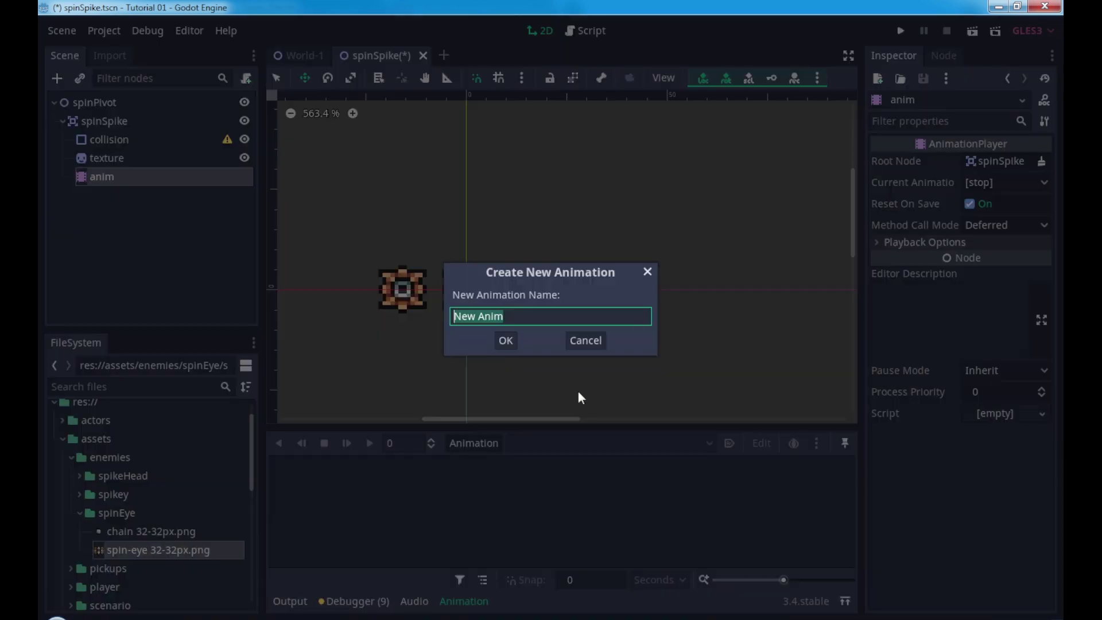
type("default")
left_click(505, 342)
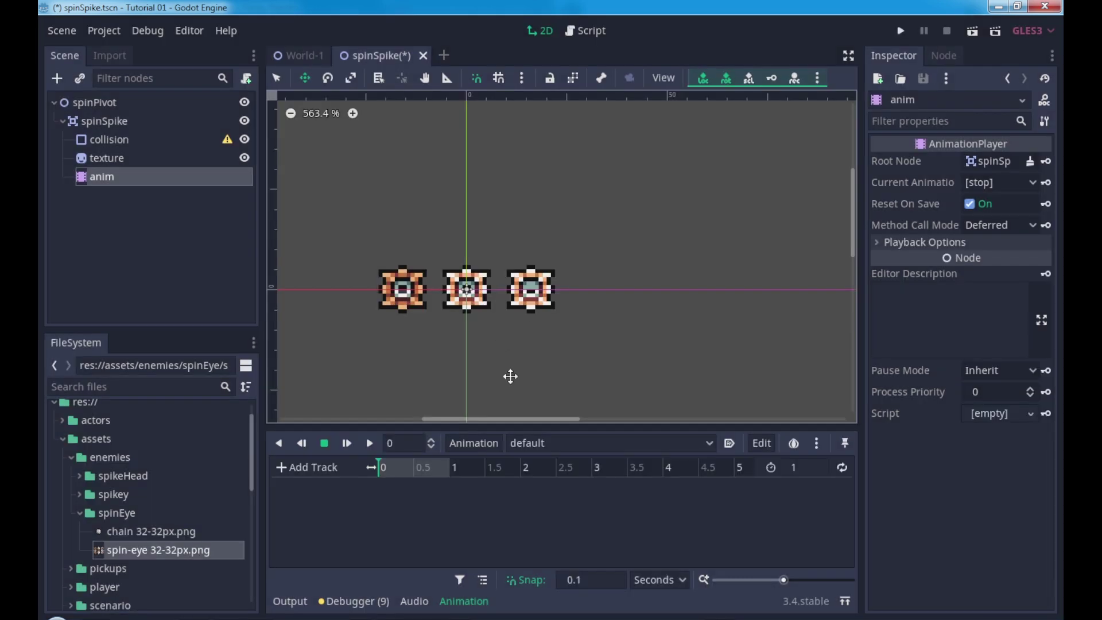
left_click(139, 159)
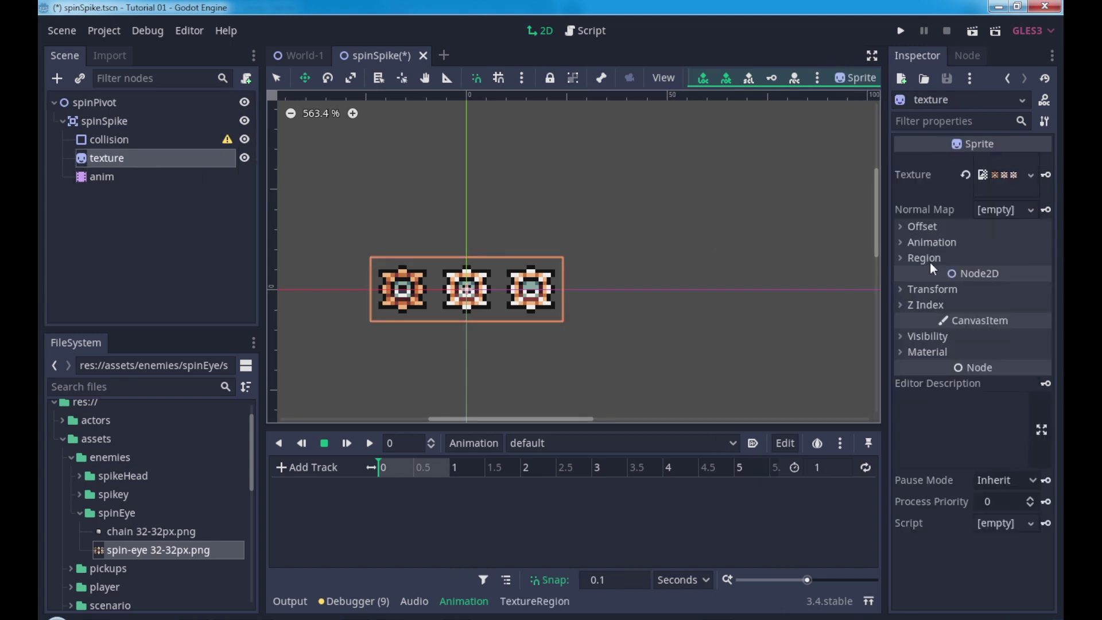
left_click(932, 243)
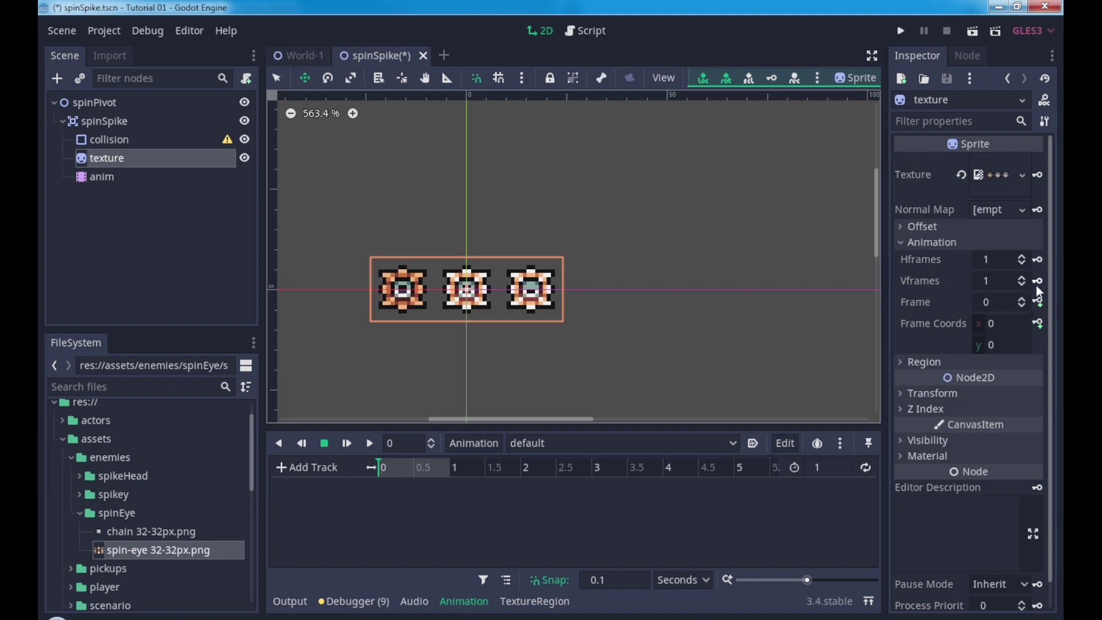
left_click(1038, 175)
left_click(496, 319)
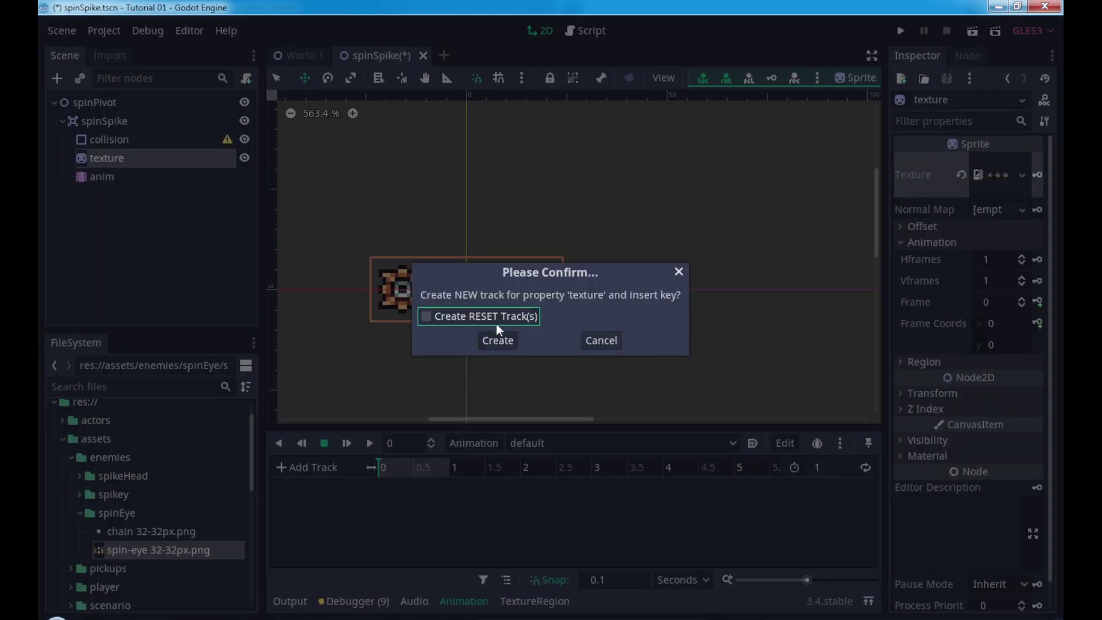
left_click(497, 341)
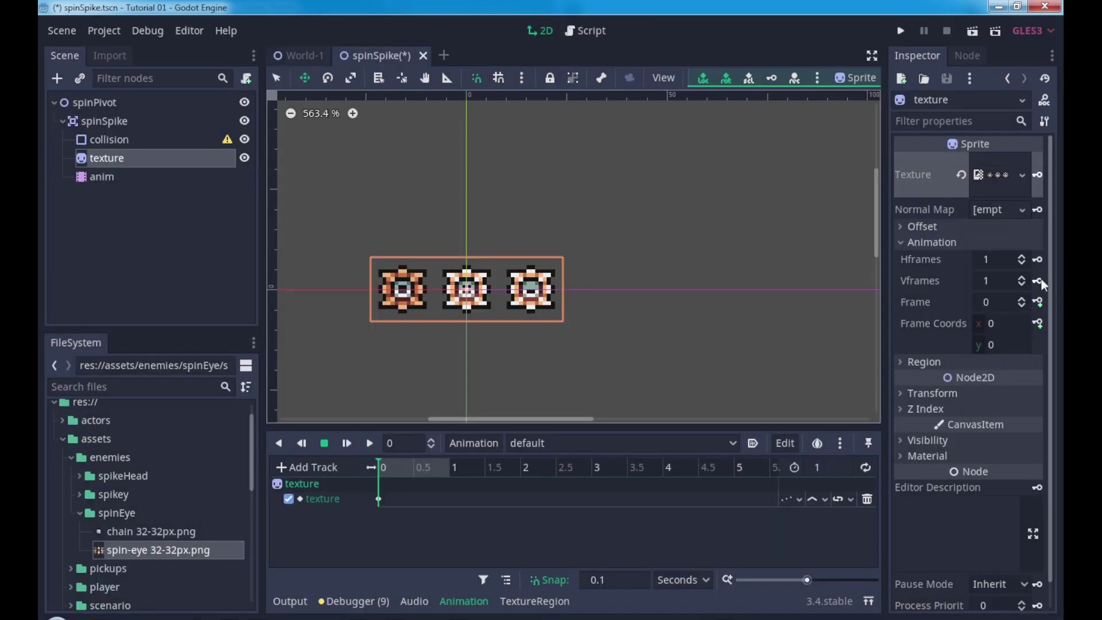
left_click(1021, 256)
left_click(1021, 256)
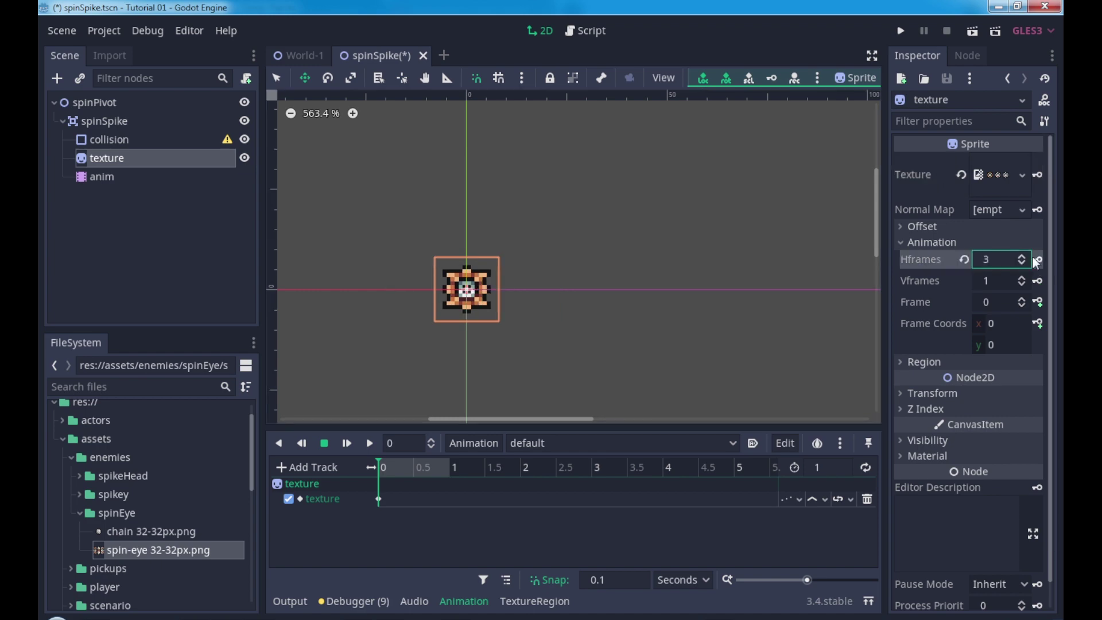
left_click(1038, 259)
left_click(492, 340)
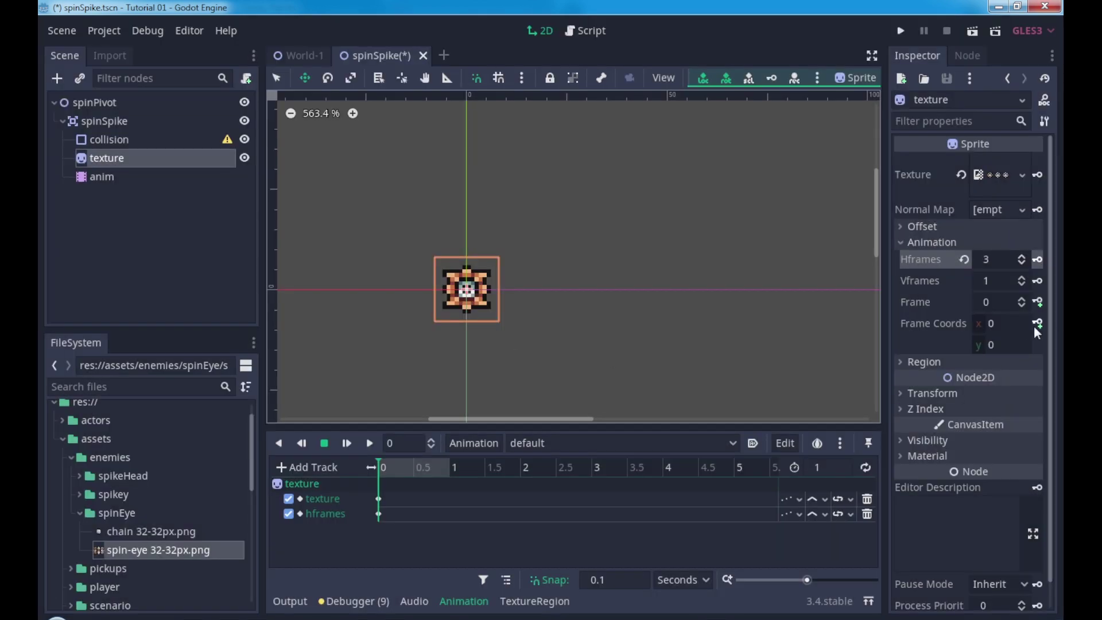
Key the sprite Frame at 0, 0.1, 0.2, 0.3 and 0.4 seconds, cycling up and back to 0.
left_click(1037, 302)
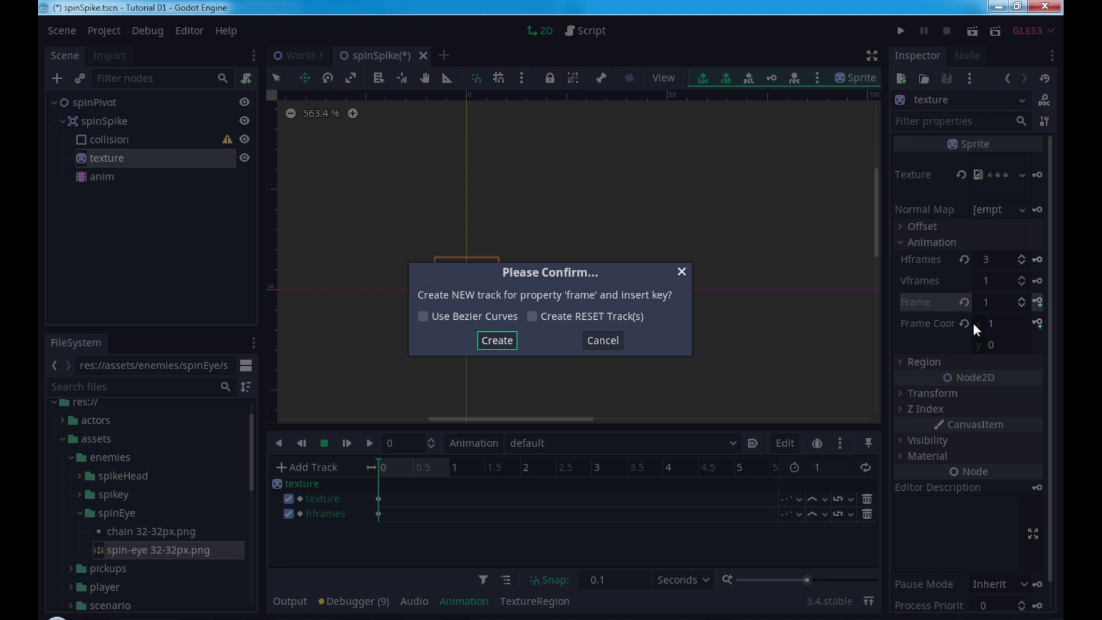
left_click(498, 341)
left_click_drag(387, 462, 389, 467)
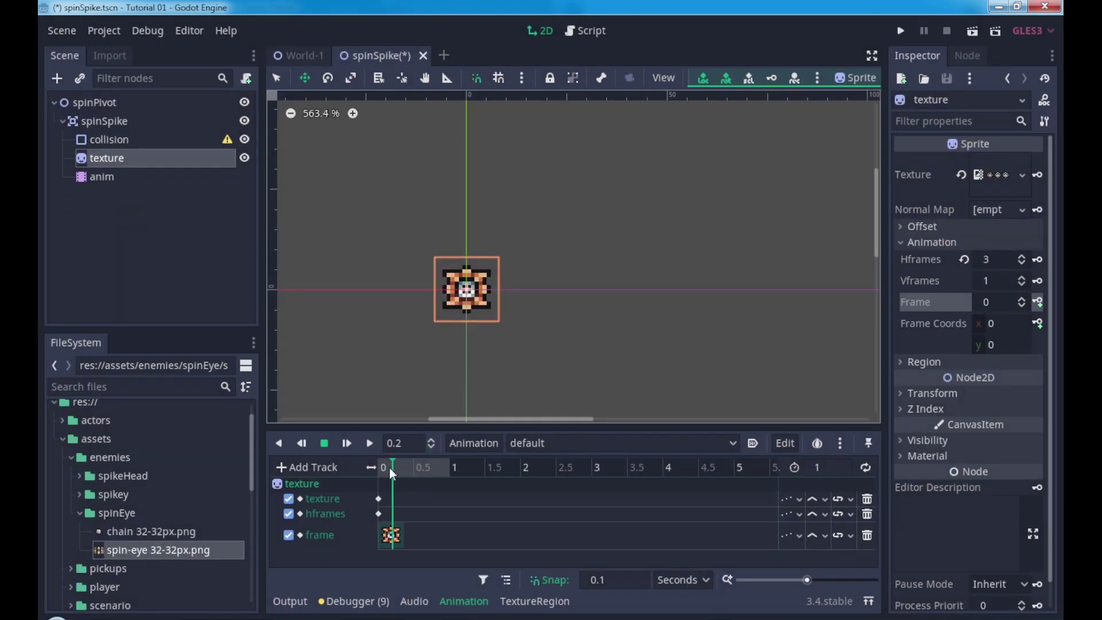
left_click(1038, 301)
left_click(1038, 302)
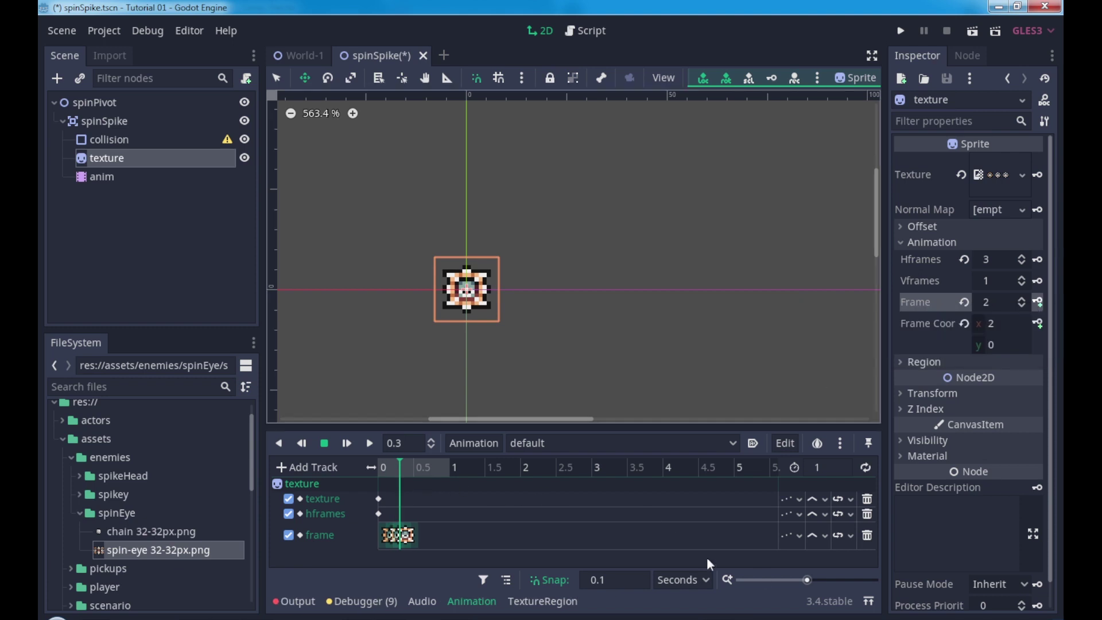
left_click_drag(807, 581, 823, 581)
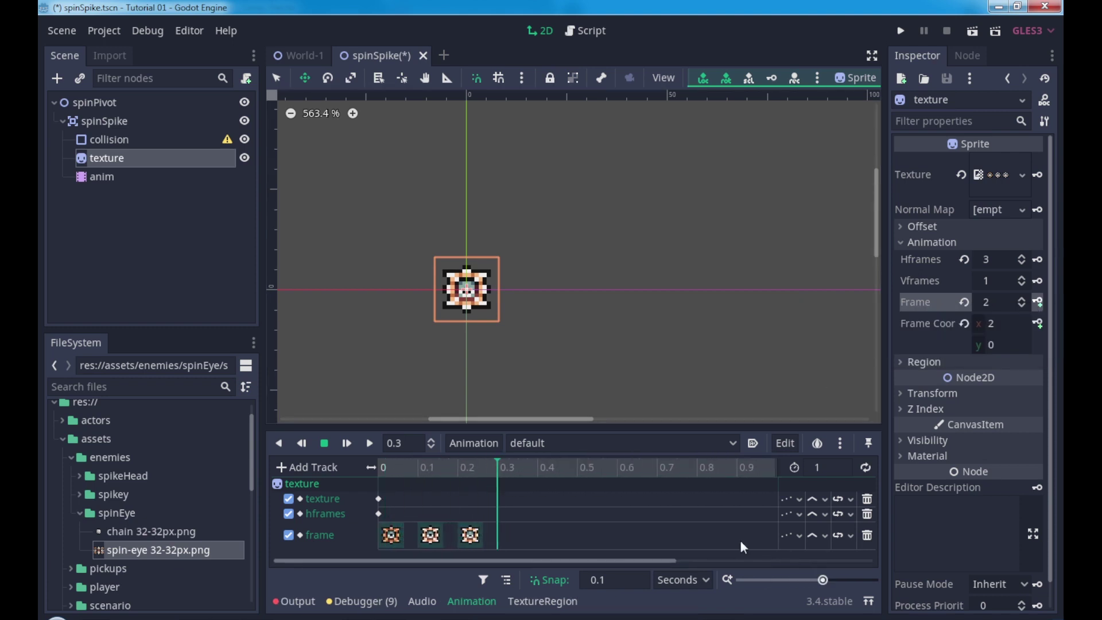
left_click_drag(472, 468, 501, 482)
left_click(1023, 306)
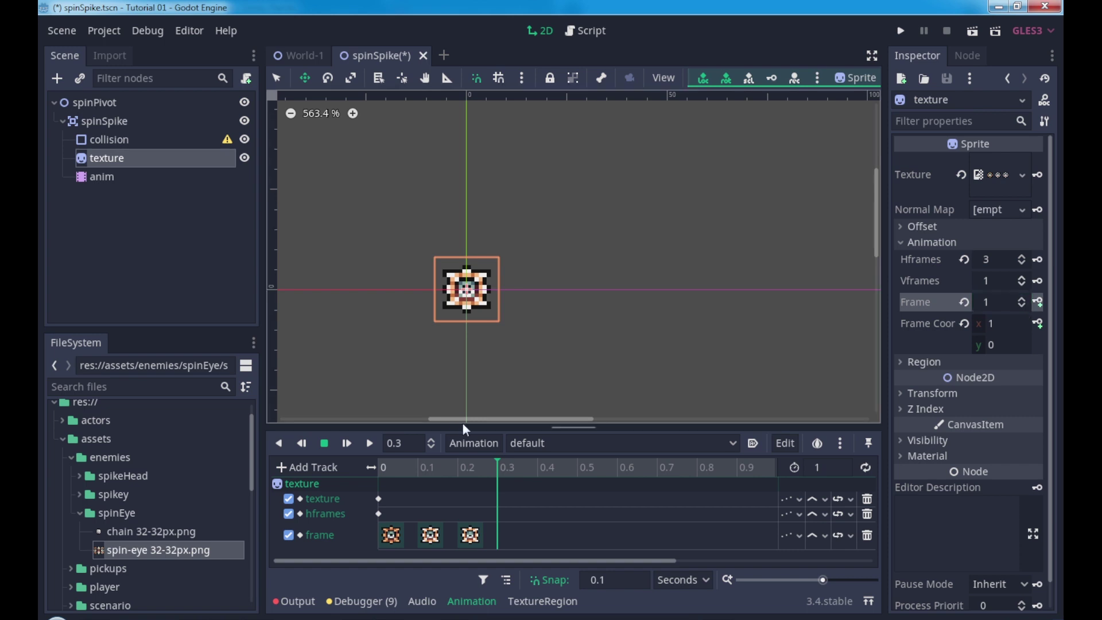
left_click(1038, 302)
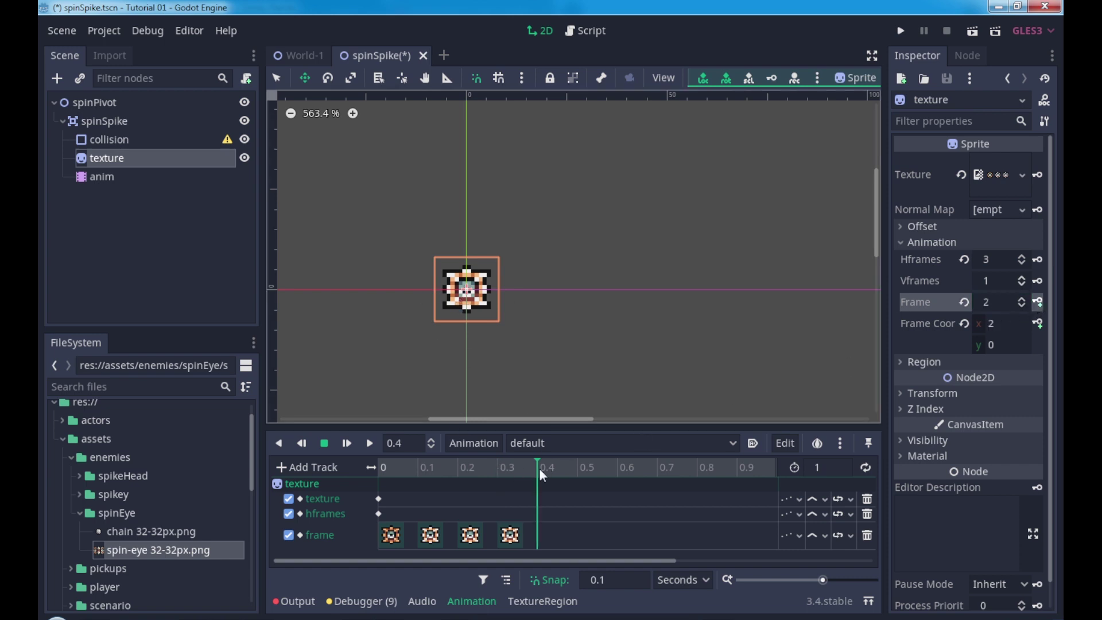
left_click(1021, 305)
left_click(1019, 305)
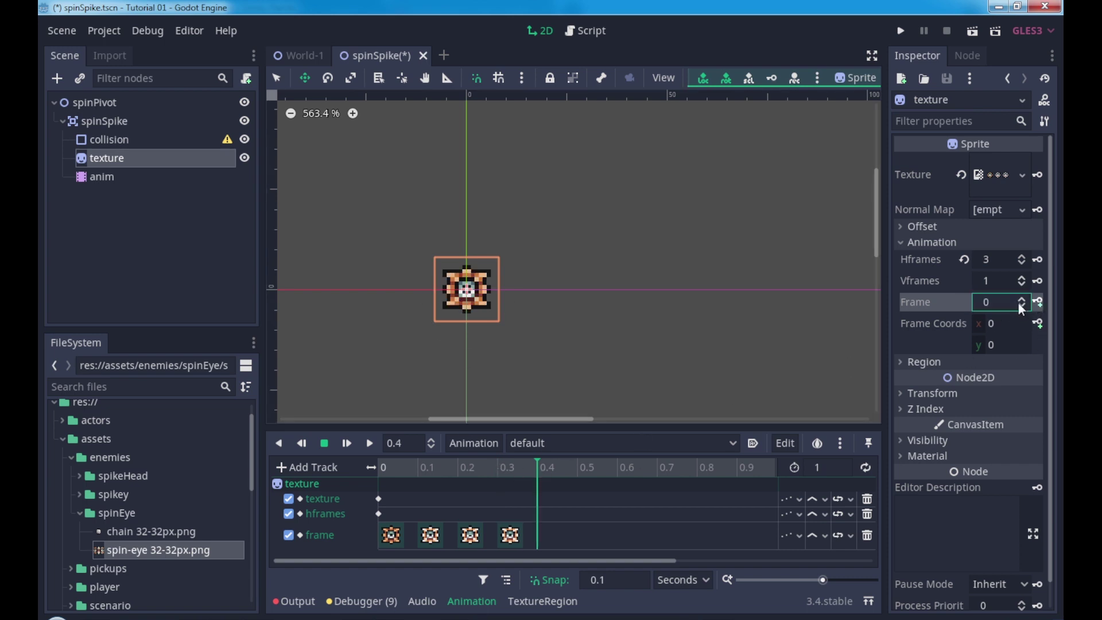
left_click(1038, 301)
left_click_drag(465, 473, 565, 464)
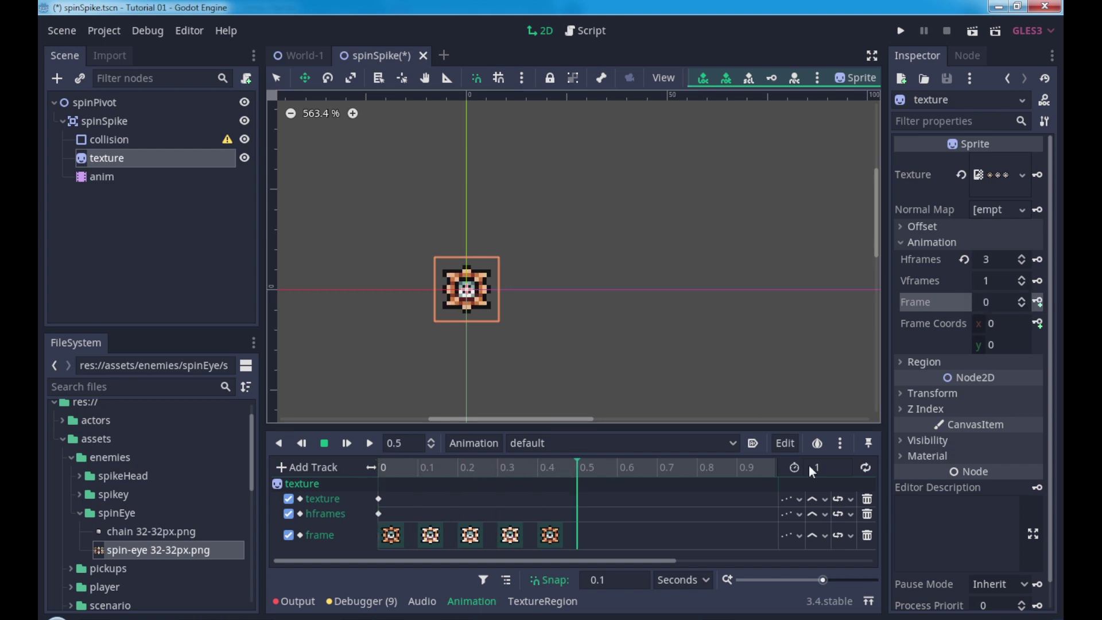
Set the animation length to 0.5 seconds, enable loop and autoplay, and save.
left_click(848, 465)
type("0.5")
key("Return")
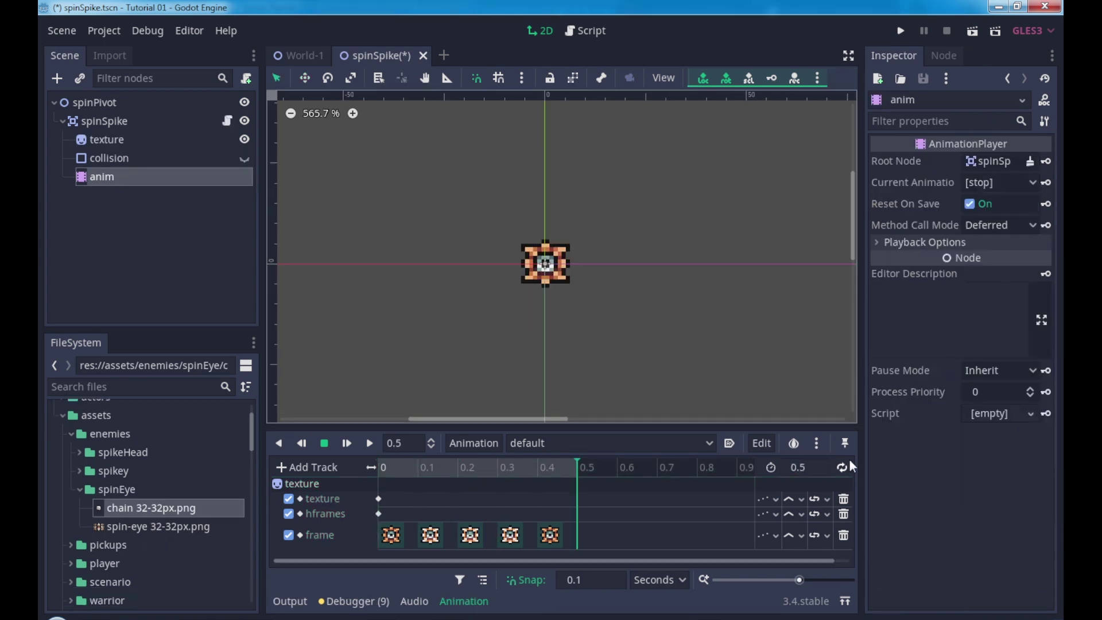
left_click(842, 468)
left_click(729, 443)
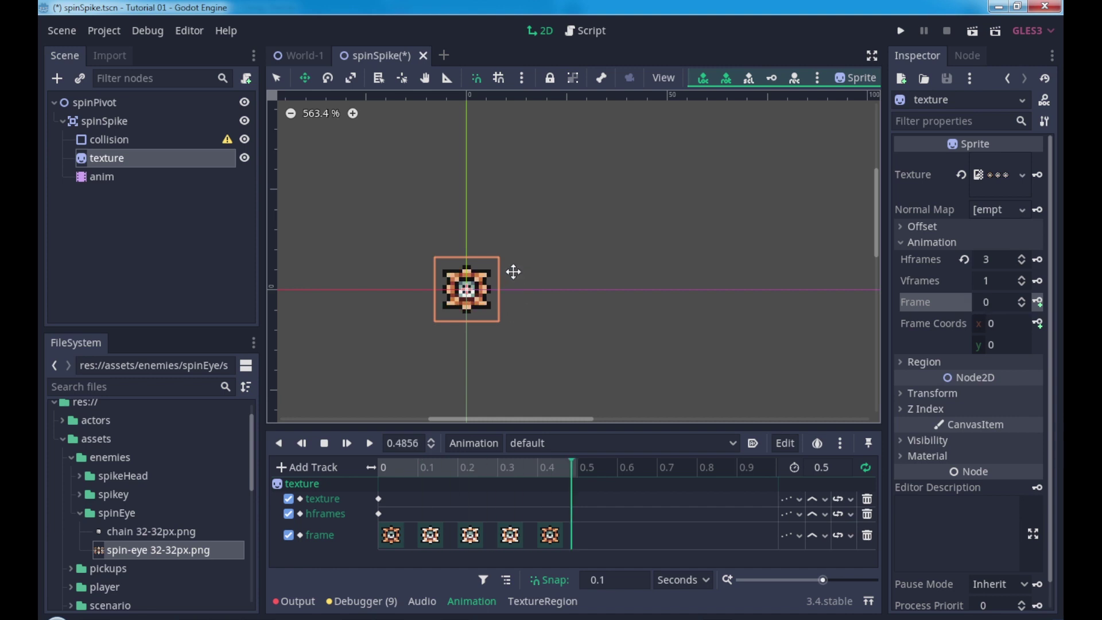
key("ctrl+s")
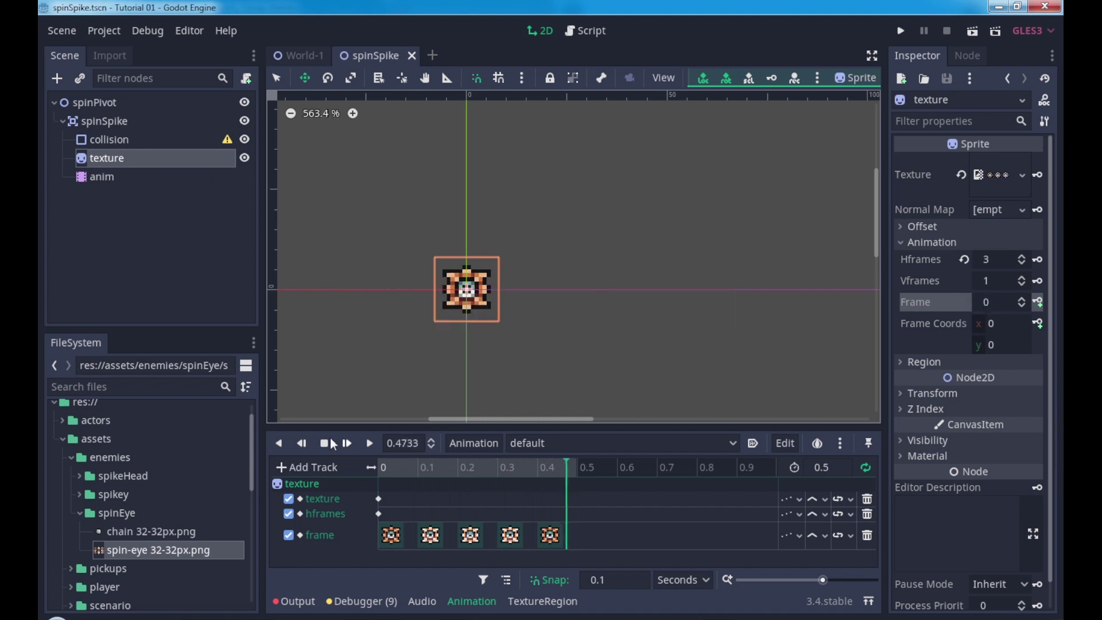
Give collision a new CircleShape2D and shrink its radius to fit the eye.
left_click(167, 139)
left_click(976, 162)
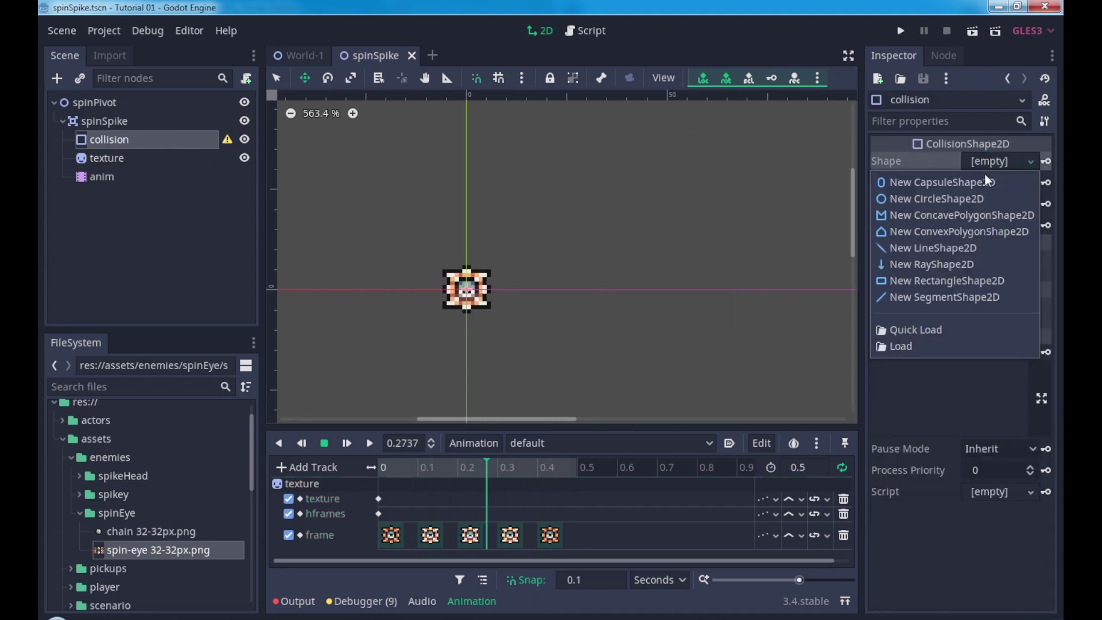
left_click(928, 200)
scroll(482, 284, "up", 5)
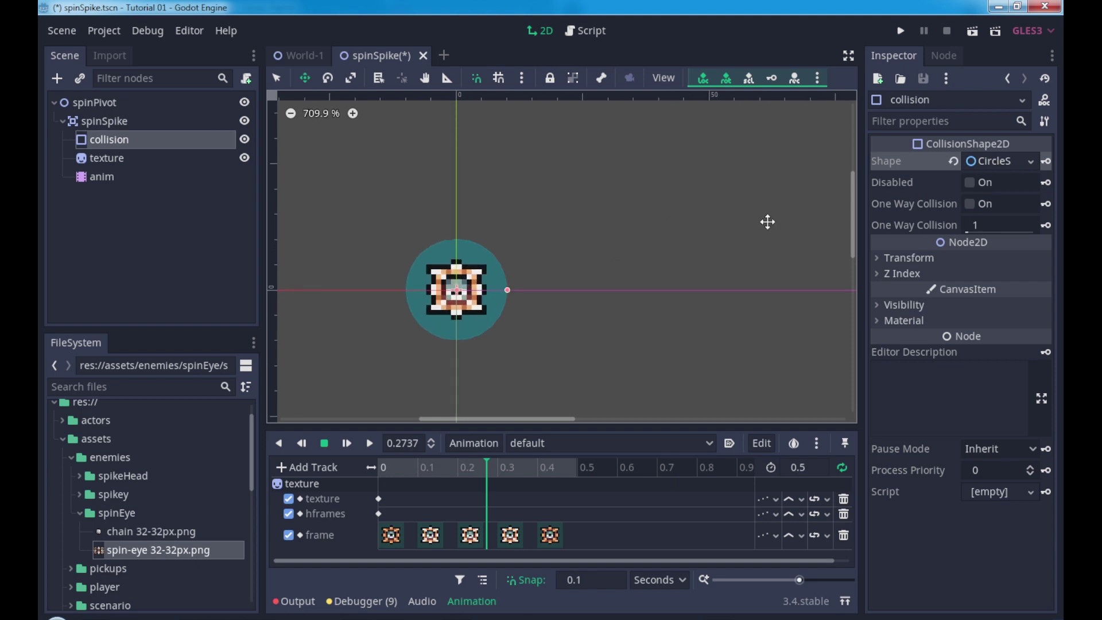
left_click(277, 78)
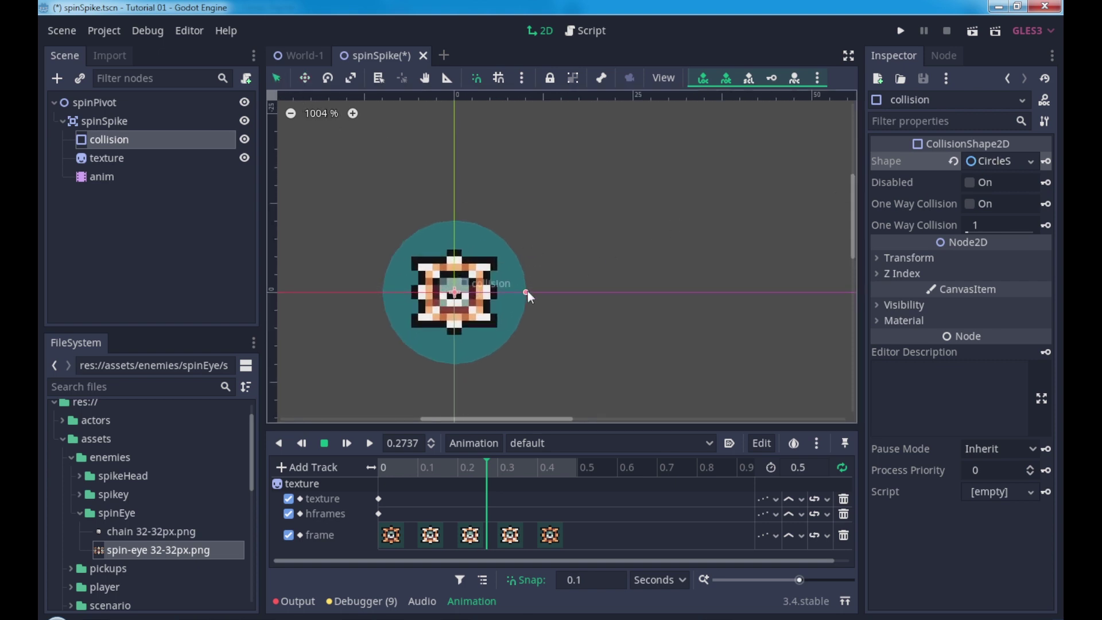
left_click_drag(526, 293, 499, 295)
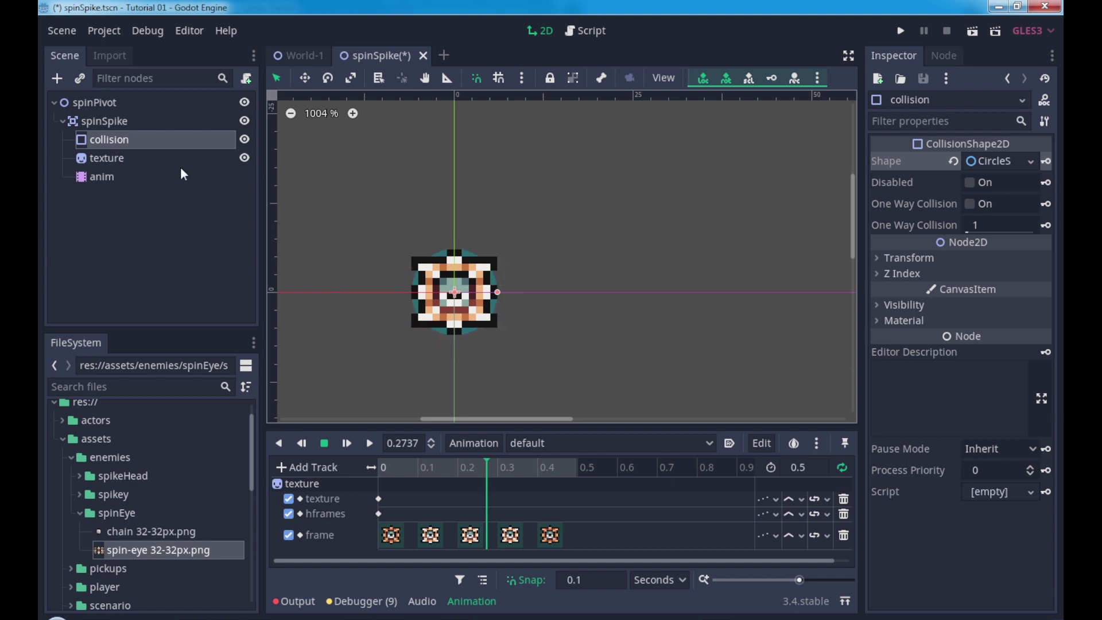
Move collision below texture in the scene tree, save, and hide it in the editor.
left_click(163, 141)
left_click_drag(161, 139, 161, 163)
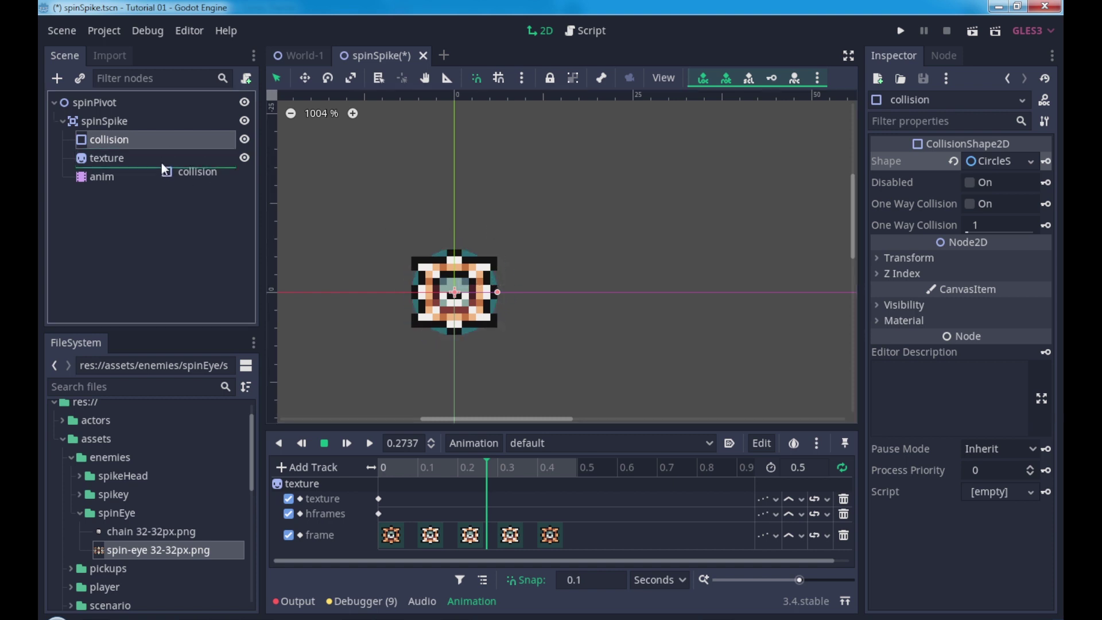
key("ctrl+s")
left_click(245, 158)
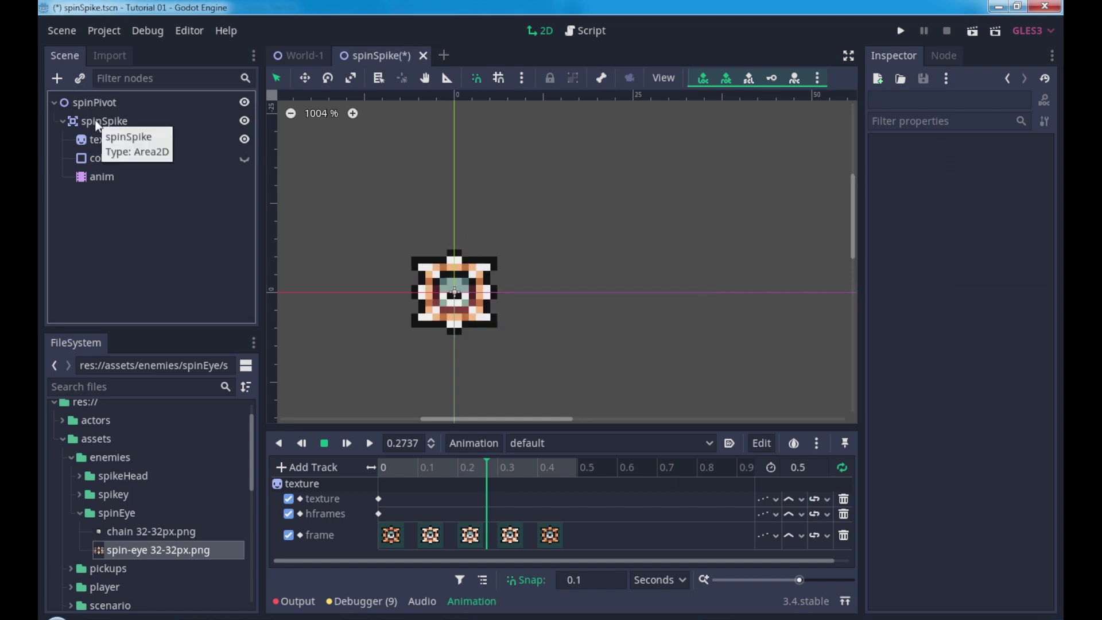
Attach a new script to spinSpike, saved as res://scripts/spinSpike.gd.
right_click(125, 121)
left_click(181, 248)
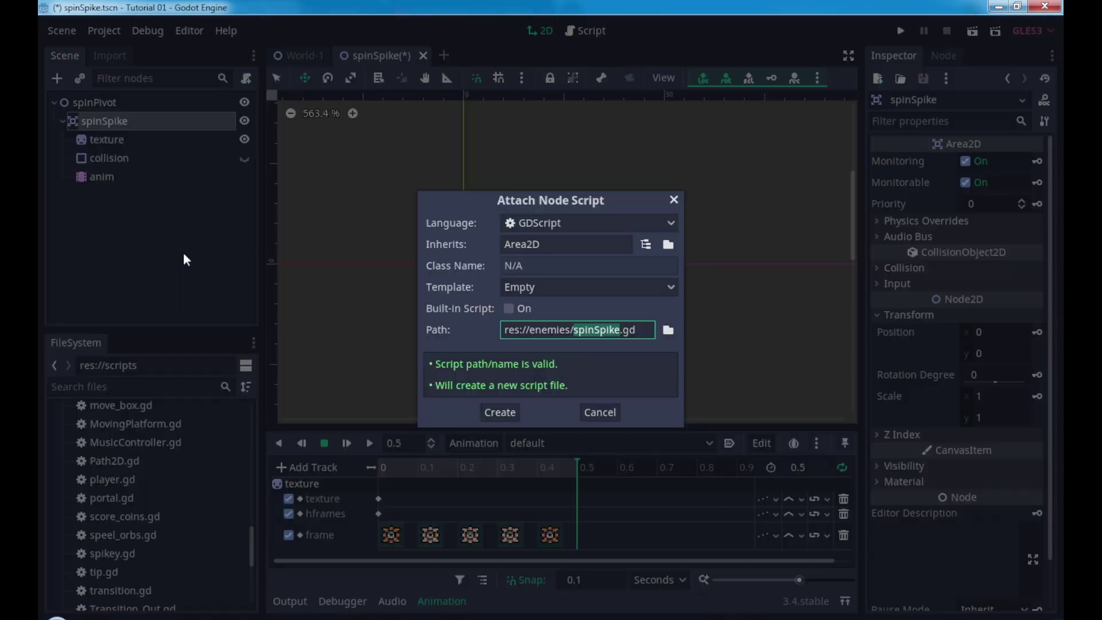
left_click(668, 330)
left_click(217, 105)
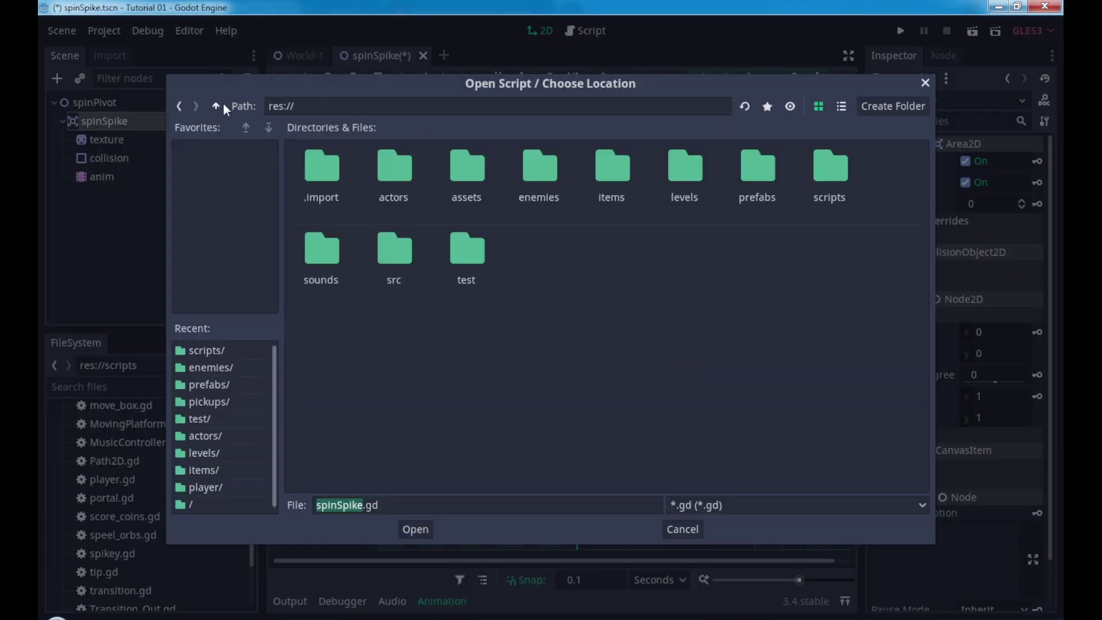
double_click(837, 166)
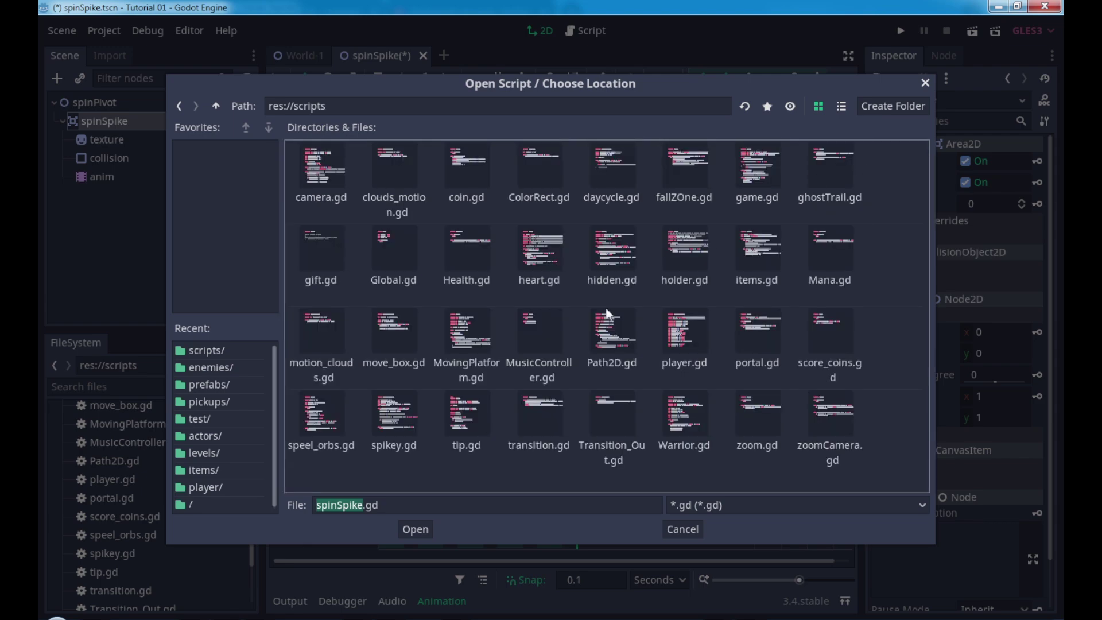
left_click(423, 531)
left_click(508, 410)
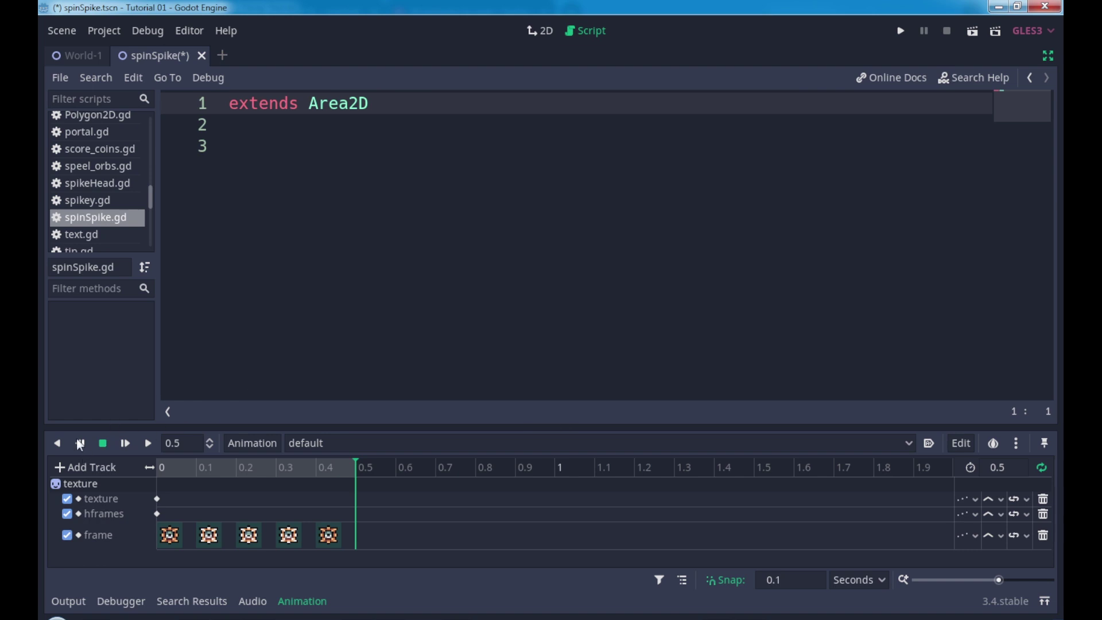
Hide the side panels and declare export var speed := 2.0 on line 3.
left_click(295, 601)
left_click(169, 568)
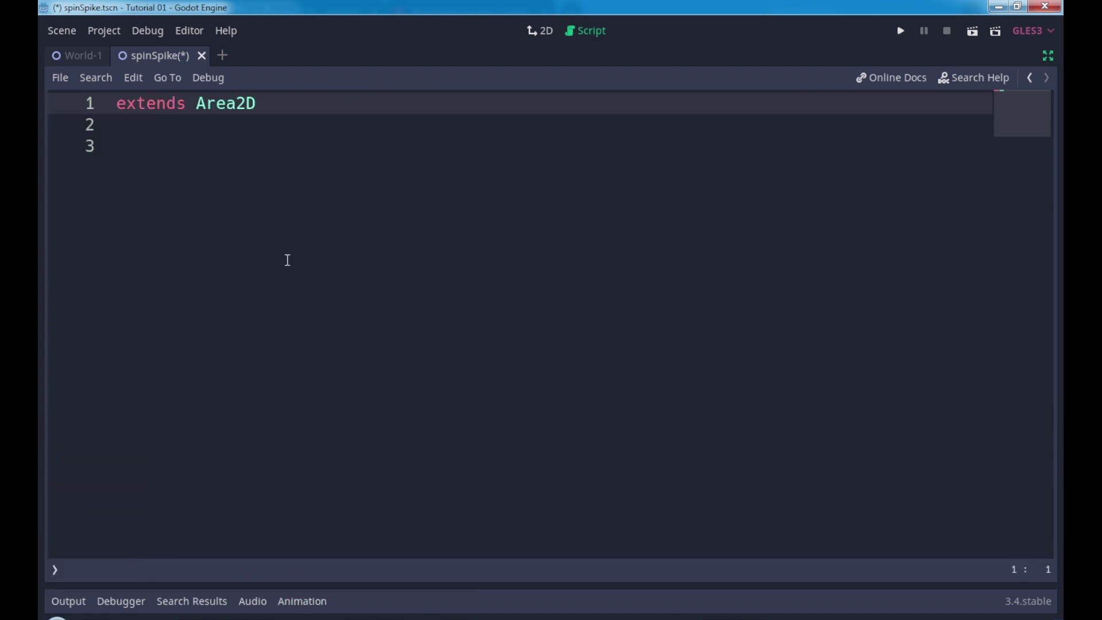
left_click(190, 155)
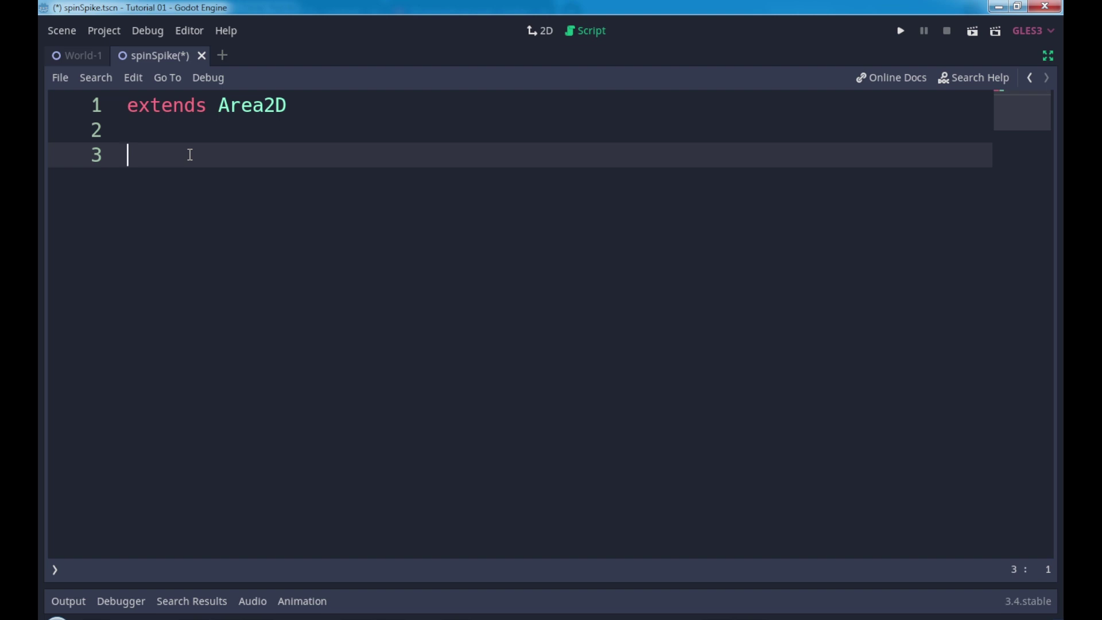
type("export")
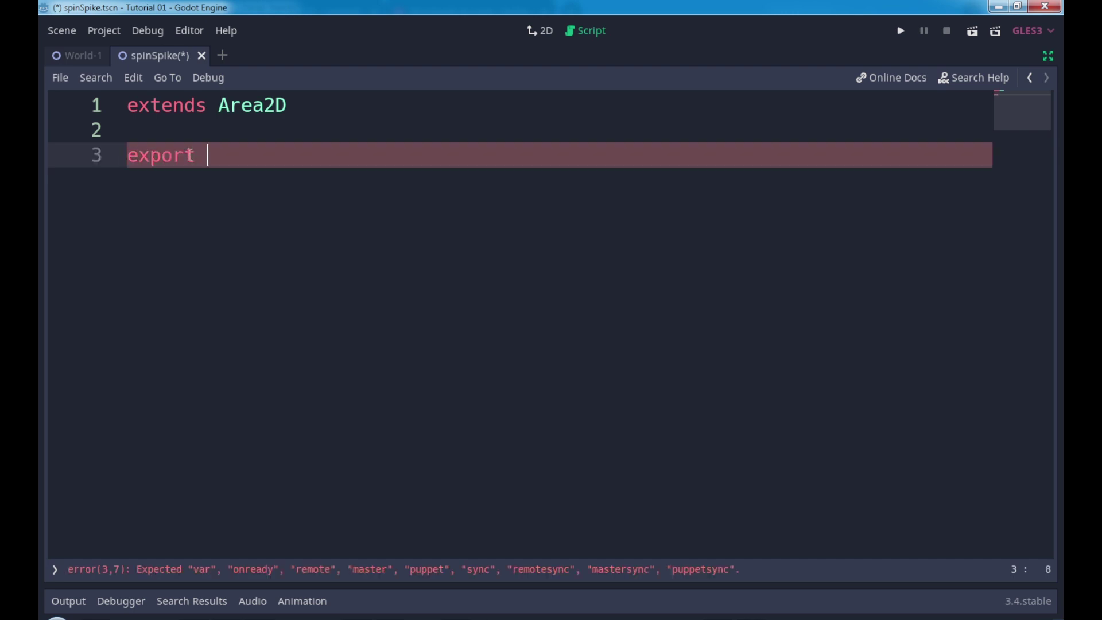
type(" var speed")
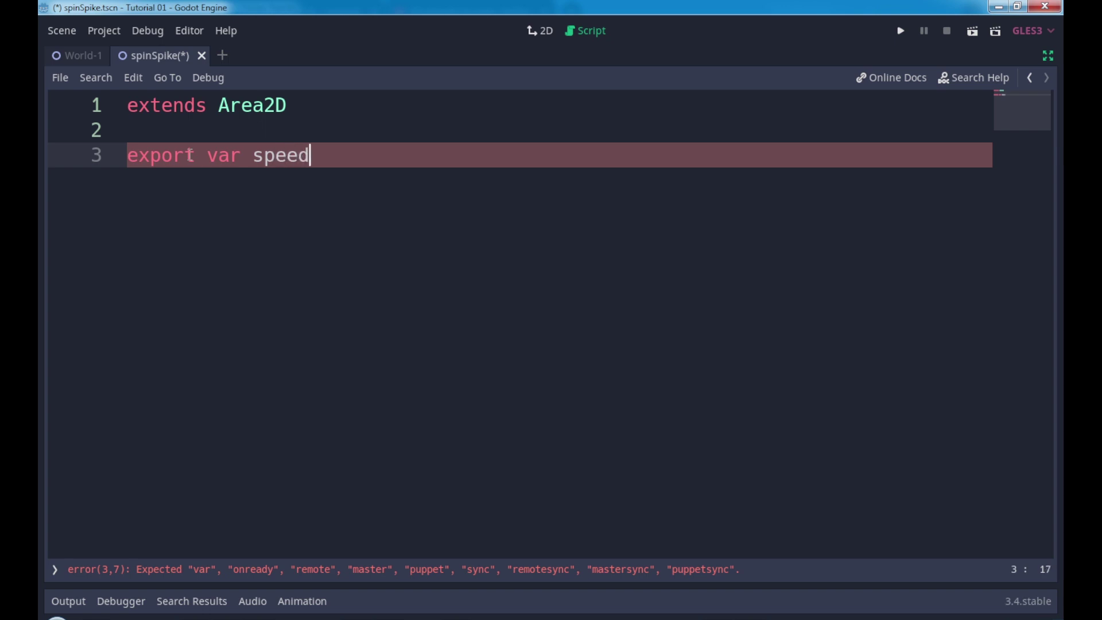
type(" :+")
key("BackSpace")
type("= 2.0")
Add export var radius := 60.0 on the next line, fixing the misspelled export.
key("Return")
type("expor")
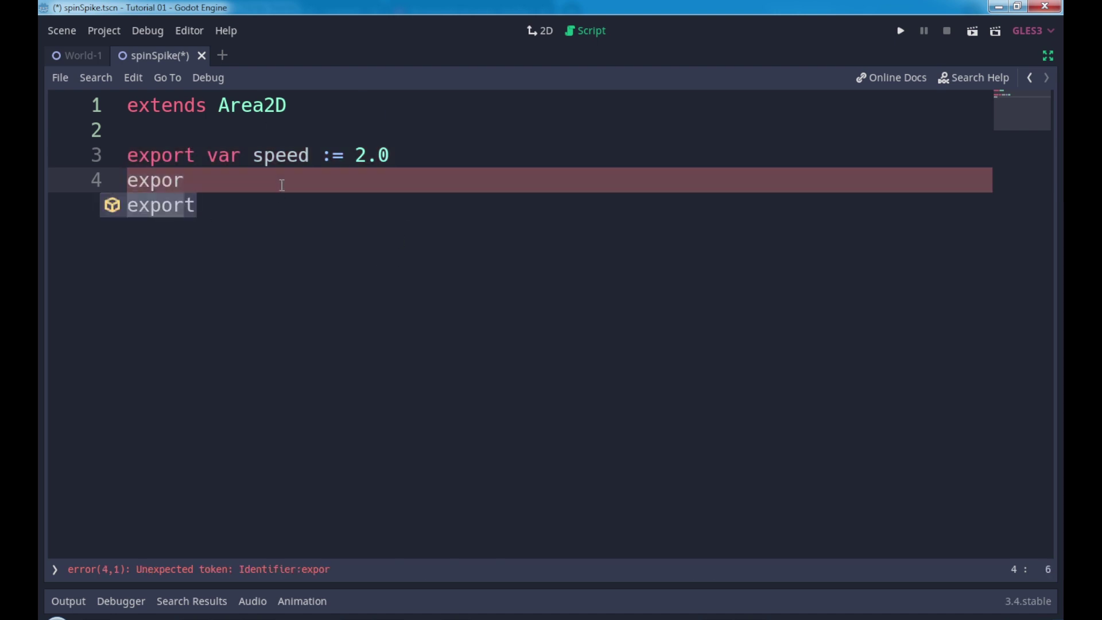
type(" var")
key("Left")
key("Left")
key("Left")
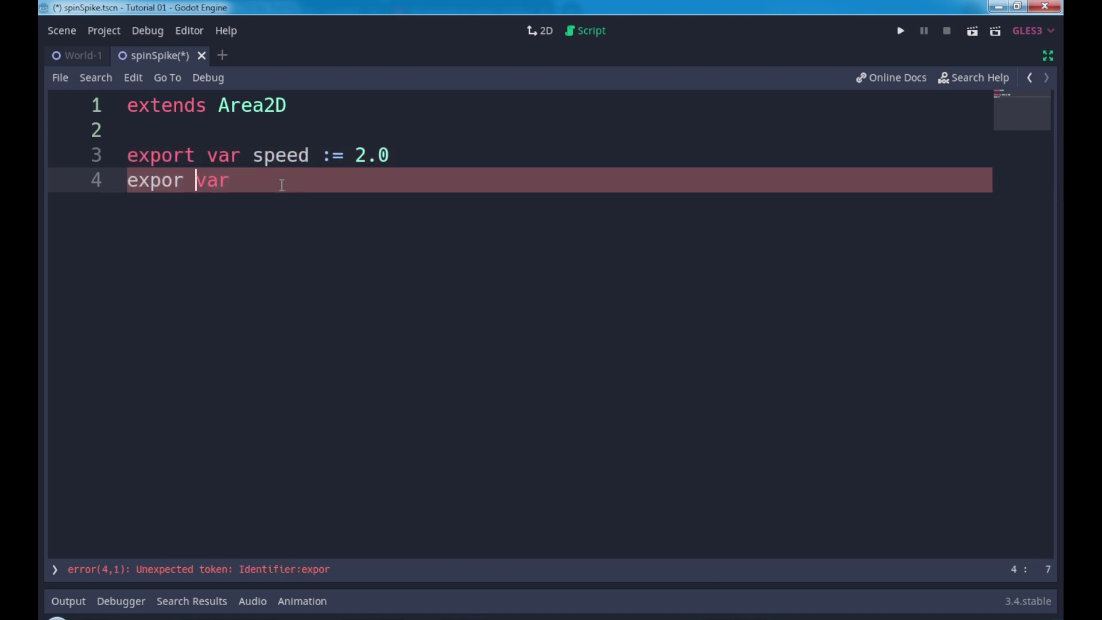
key("Left")
type("t")
key("End")
type("r")
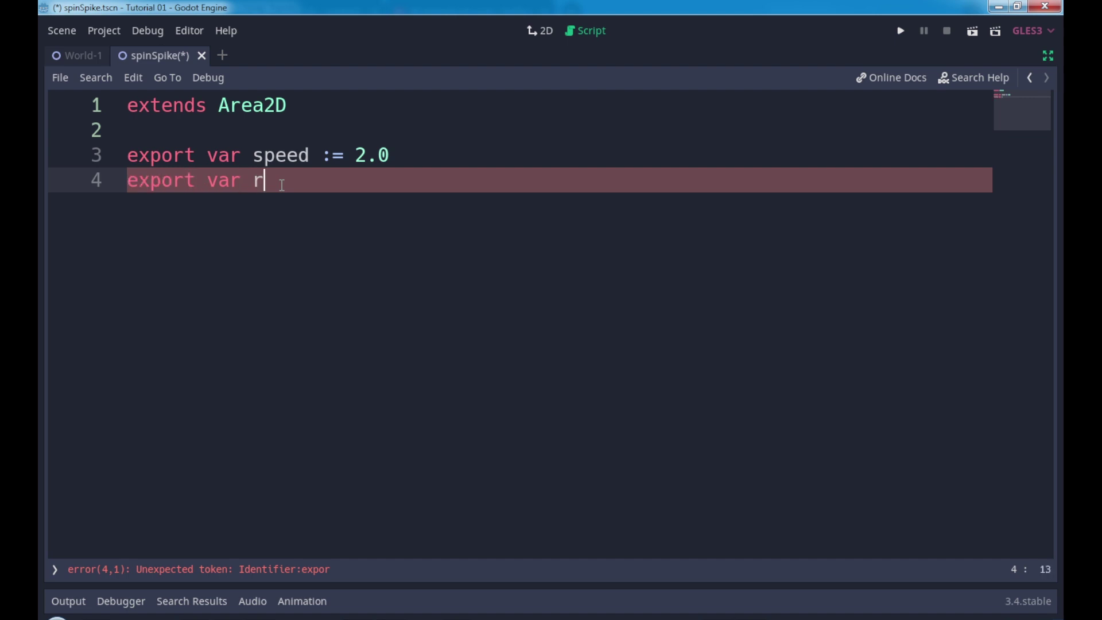
type("adius :")
type("=")
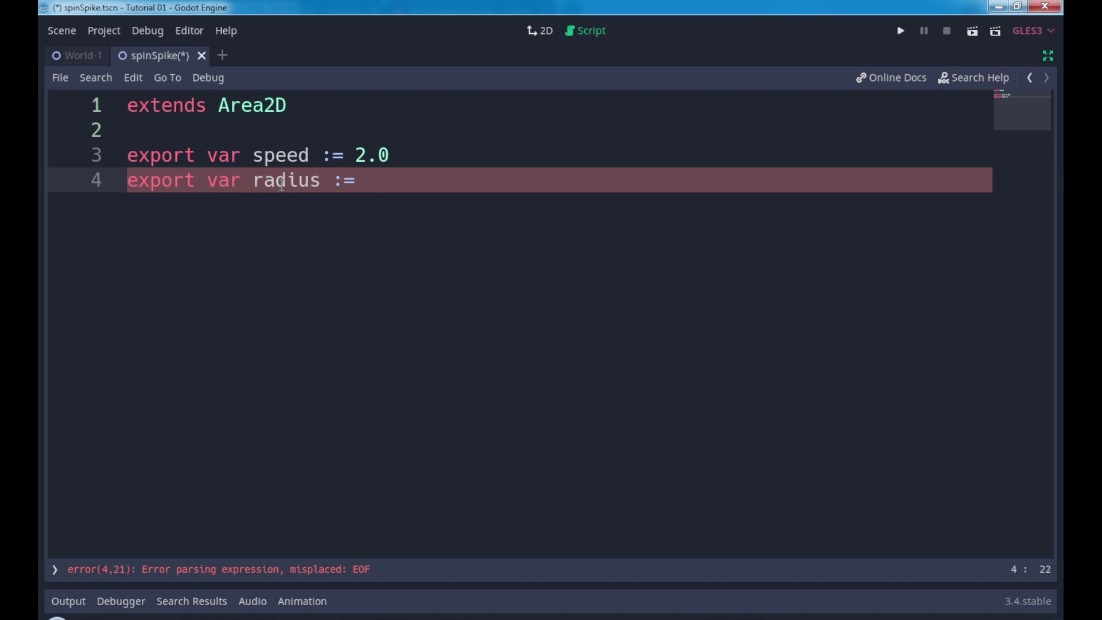
type("60.0")
key("Return")
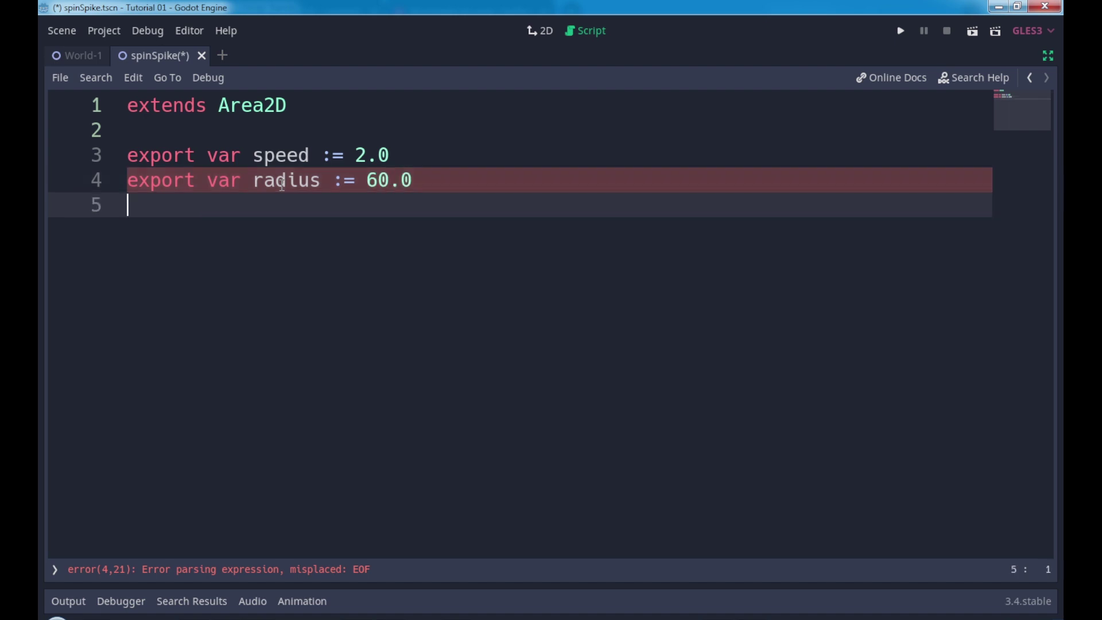
key("Return")
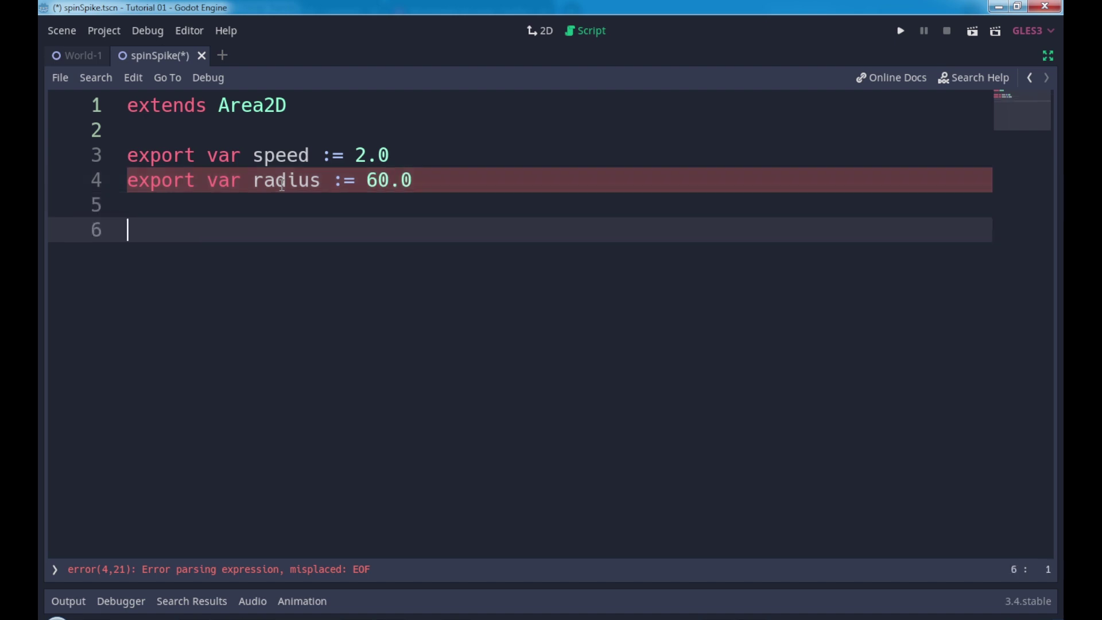
Add export var angle := 0.0, then glance at the 2D view and return to the script.
type("export ")
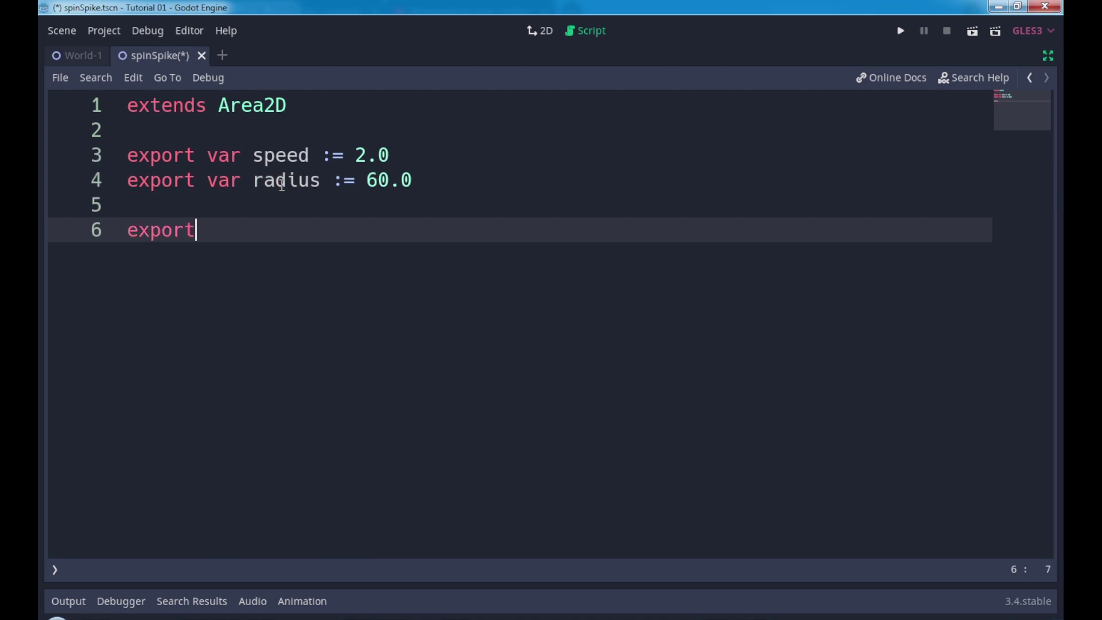
type("var")
key("Up")
key("ctrl+shift+k")
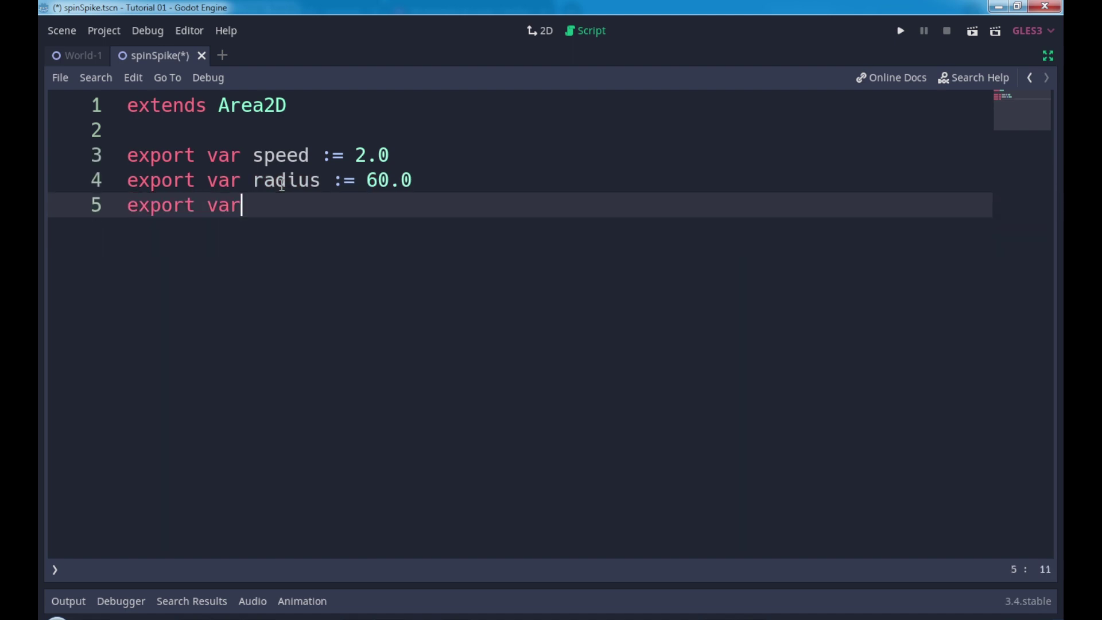
type("anlg")
type("e")
key("BackSpace")
key("BackSpace")
key("BackSpace")
type("gle ")
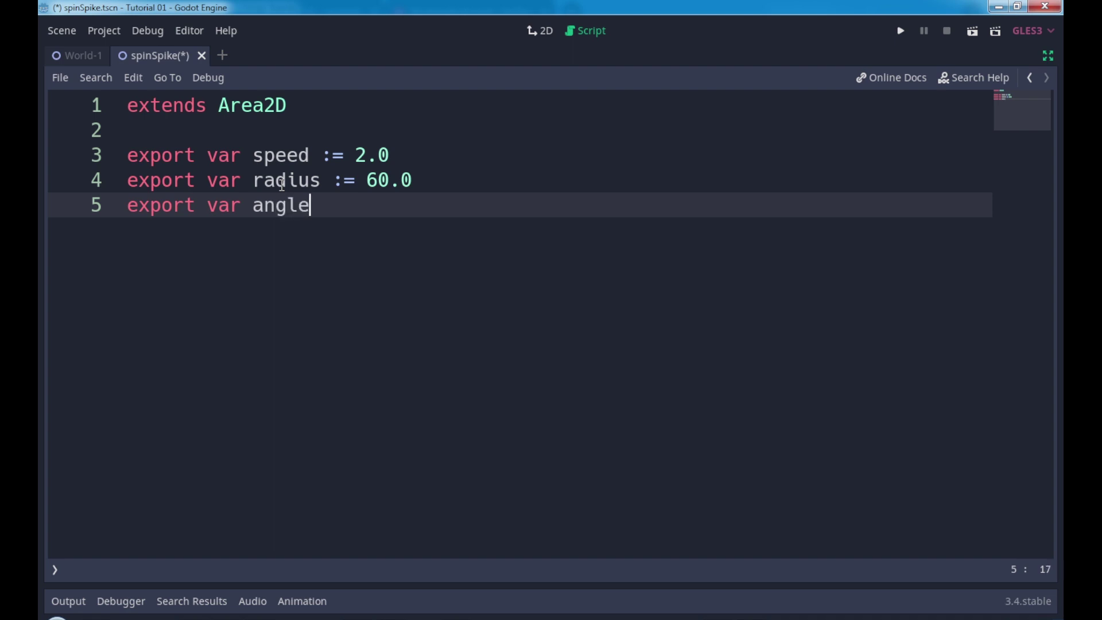
type(":= 0")
type(".0")
key("Return")
key("Return")
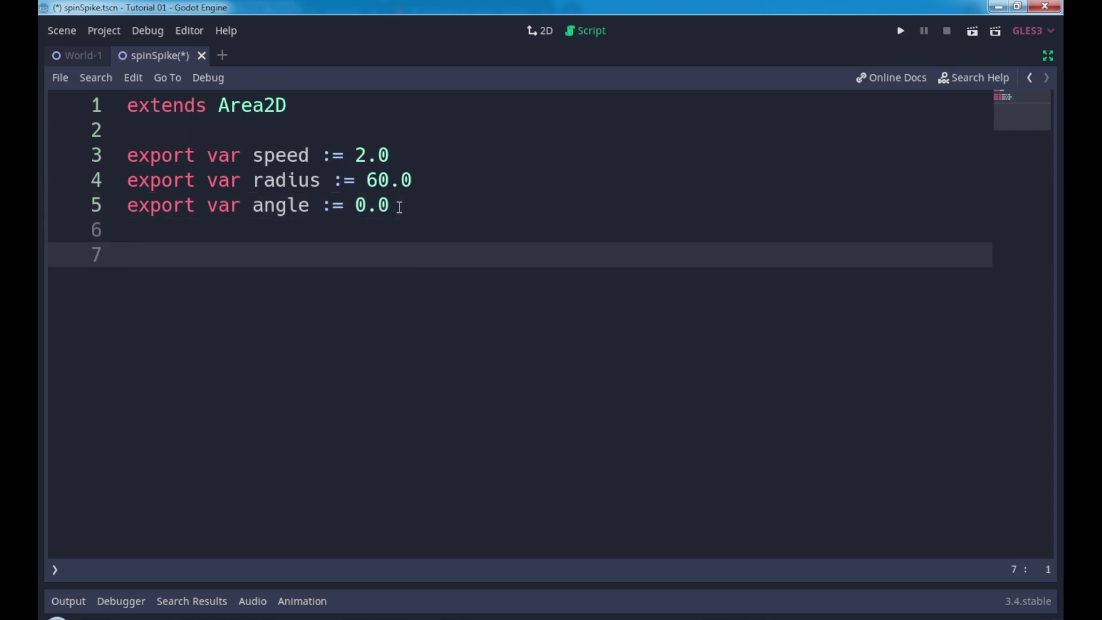
left_click(540, 32)
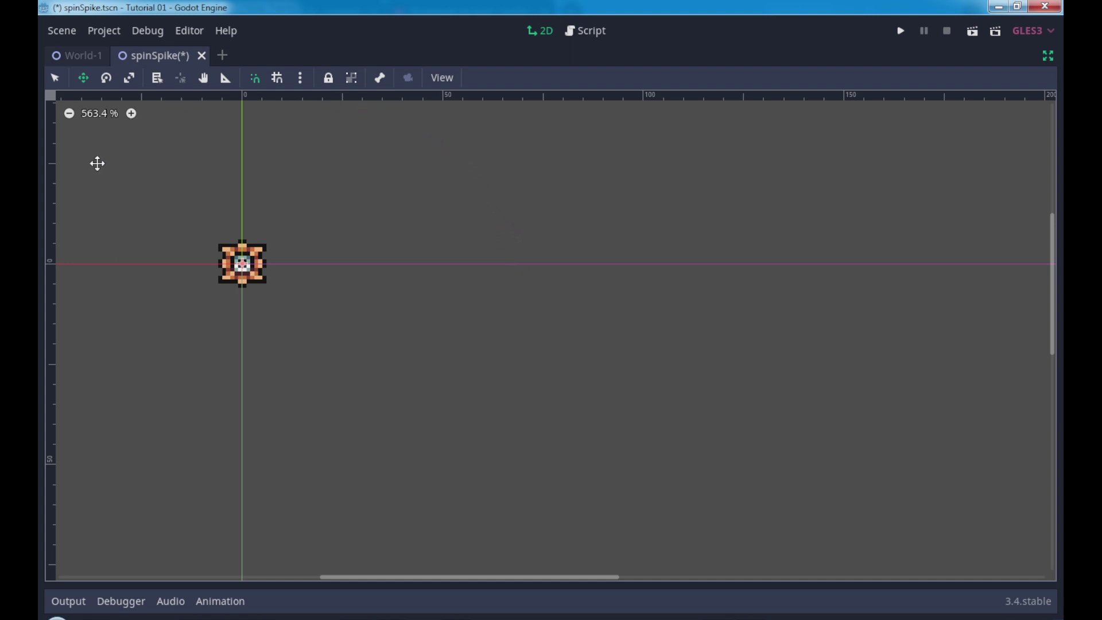
left_click(597, 31)
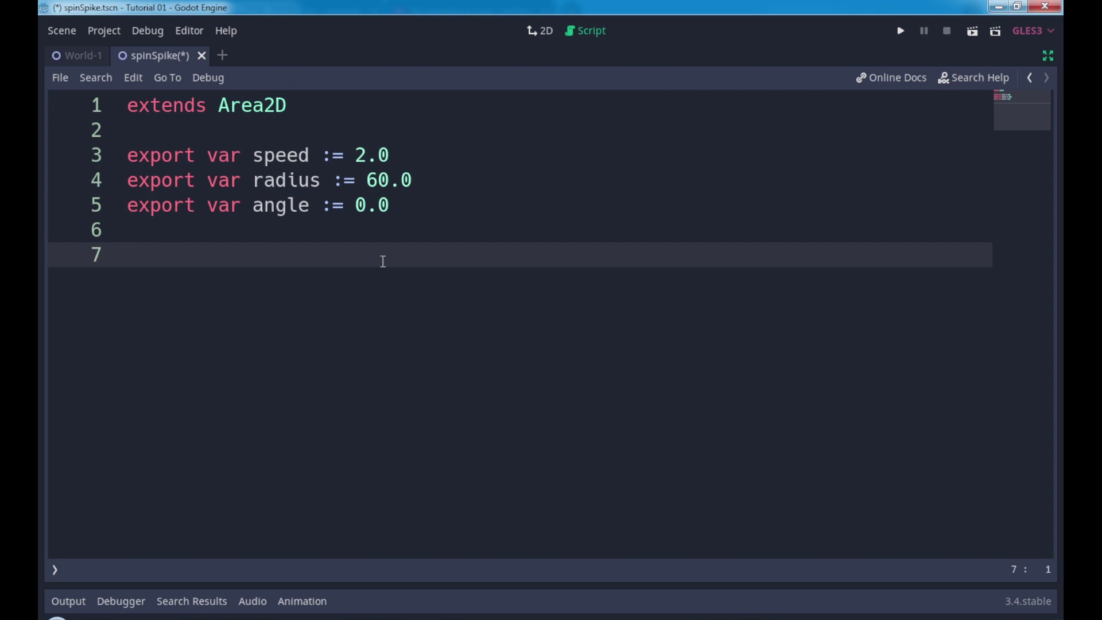
Create _physics_process(delta) with body angle += delta, dropping the (1/60) multiplier.
type("func _p")
type("hy")
key("Return")
key("Return")
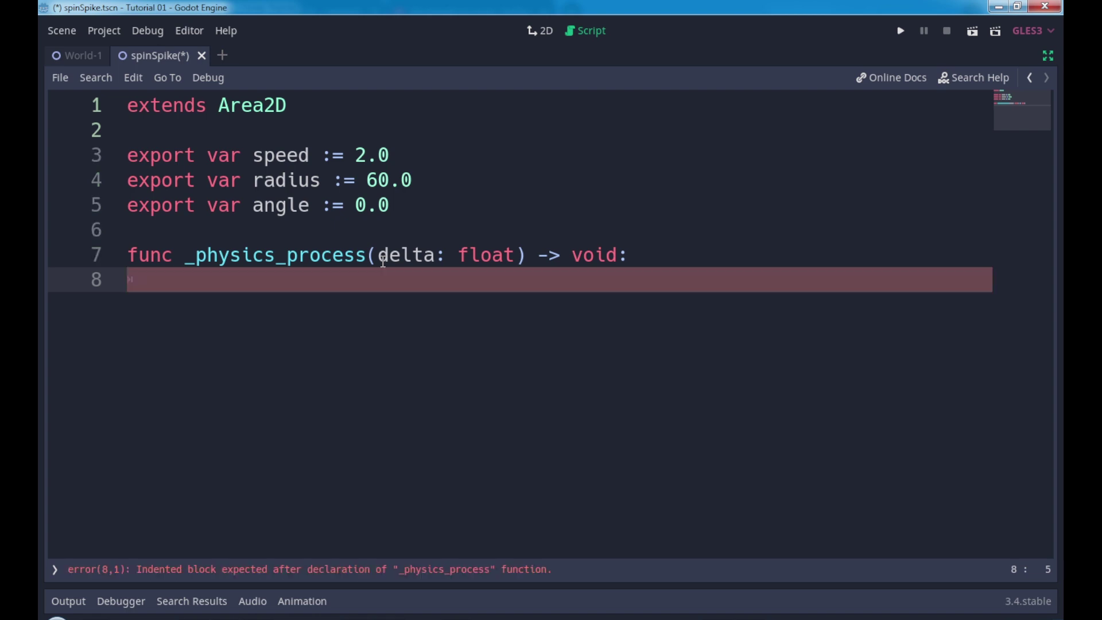
type("angle ")
type("+= delta")
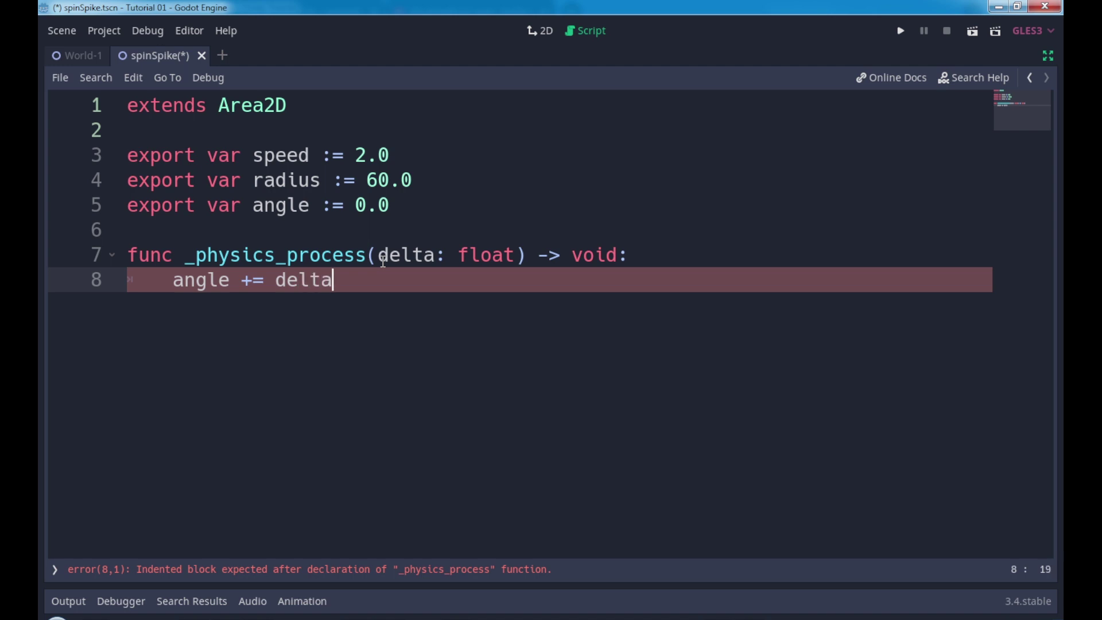
type(" (")
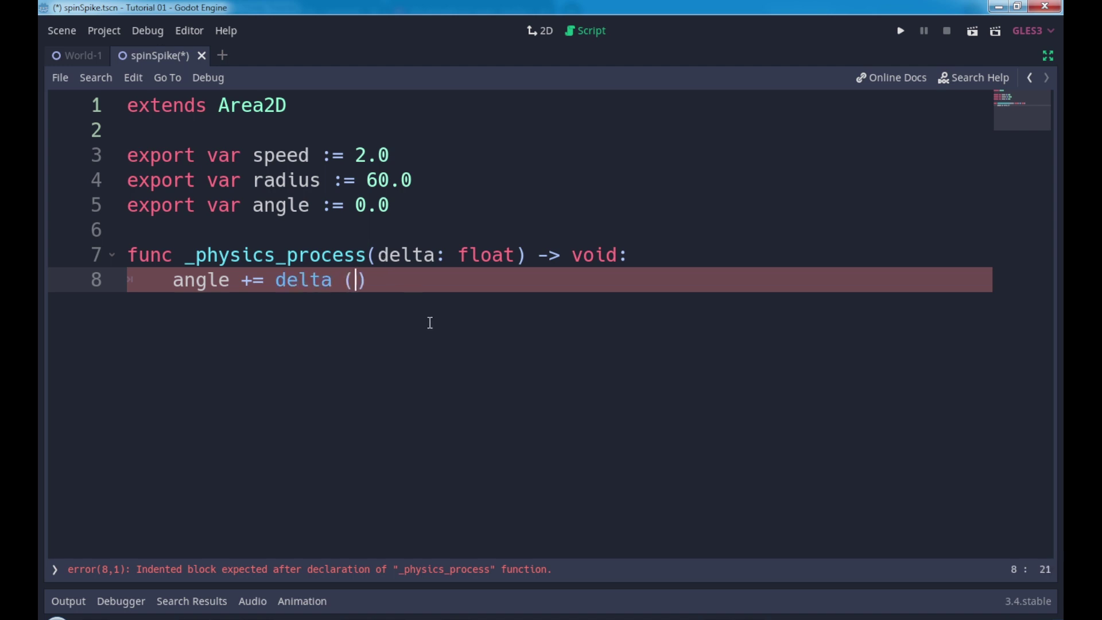
type("14/60")
key("Left")
key("Left")
key("Left")
key("BackSpace")
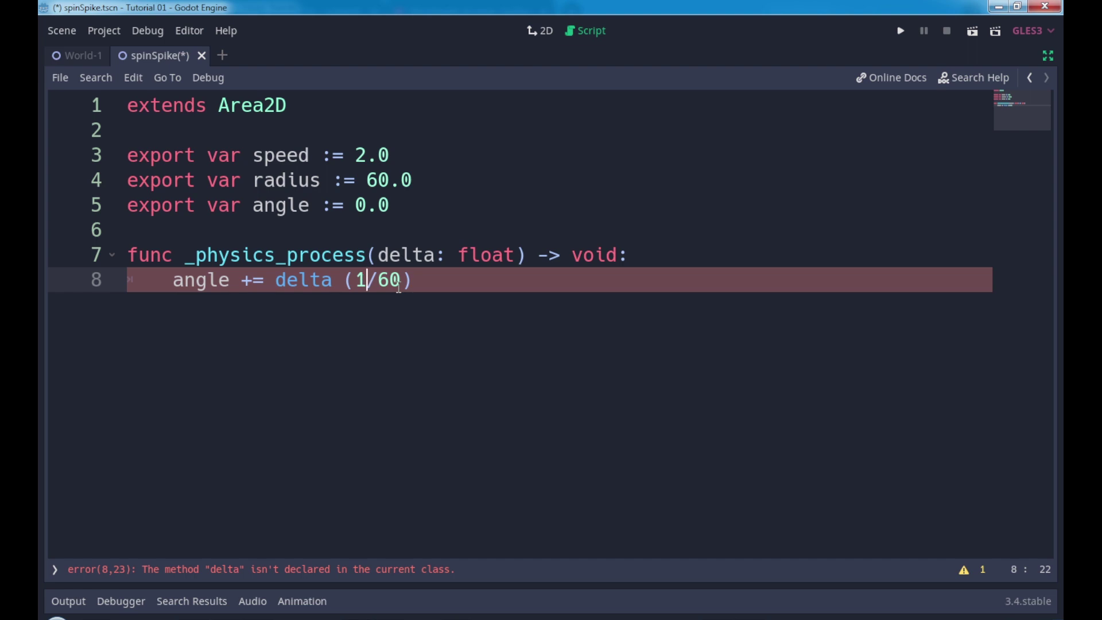
left_click(337, 281)
key("shift+End")
key("Delete")
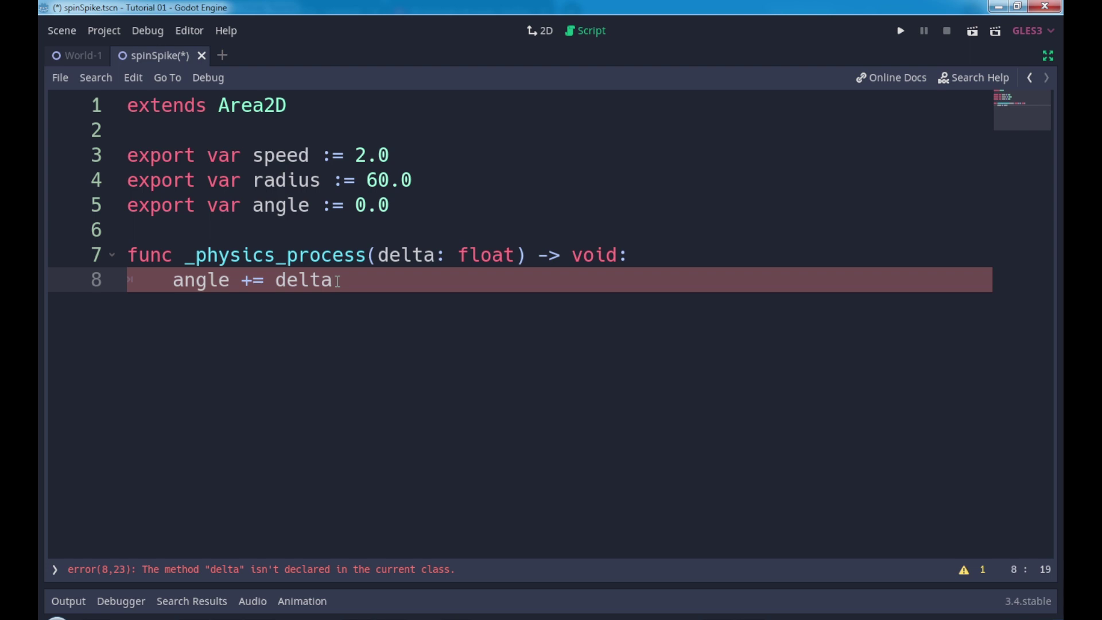
key("Return")
key("Return")
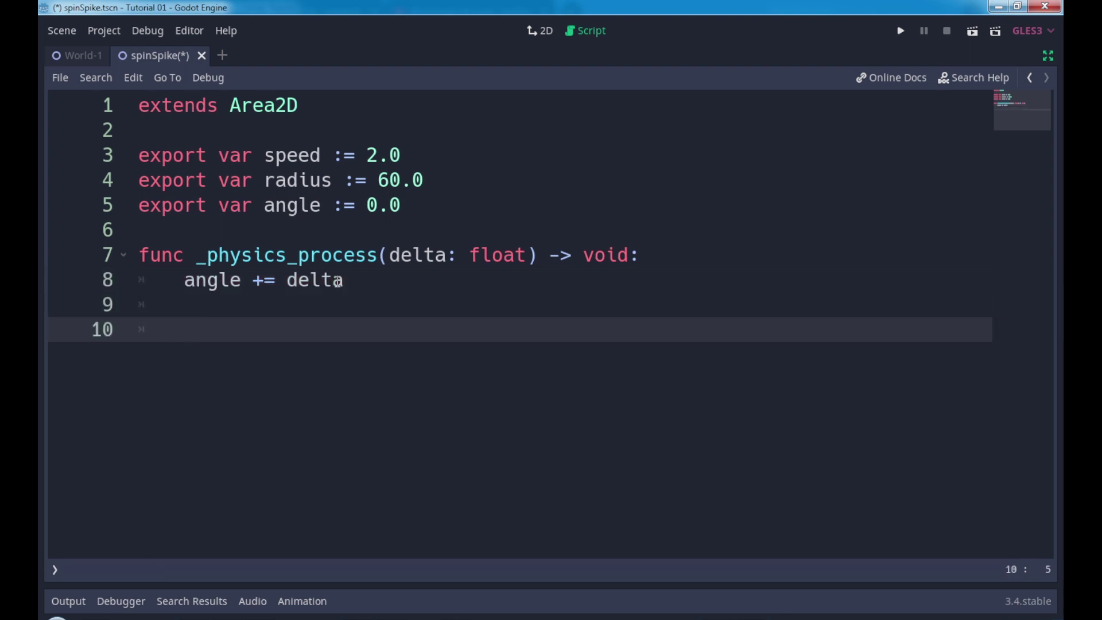
Start position = Vector2( with sin(angle * speed) * radius as the first component.
type("position")
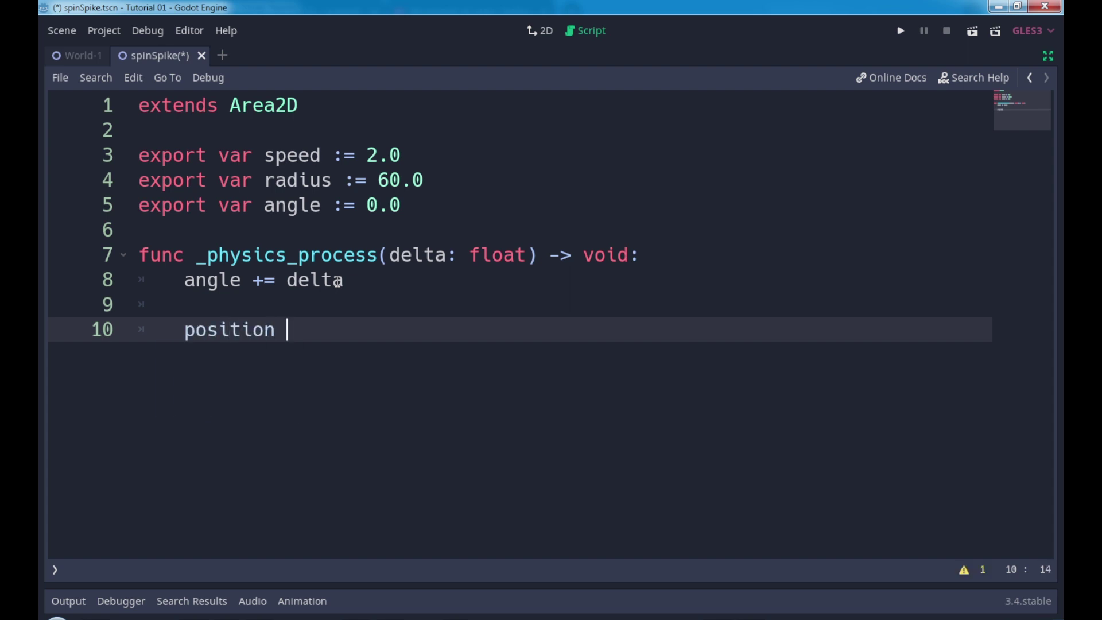
type(" = Vector")
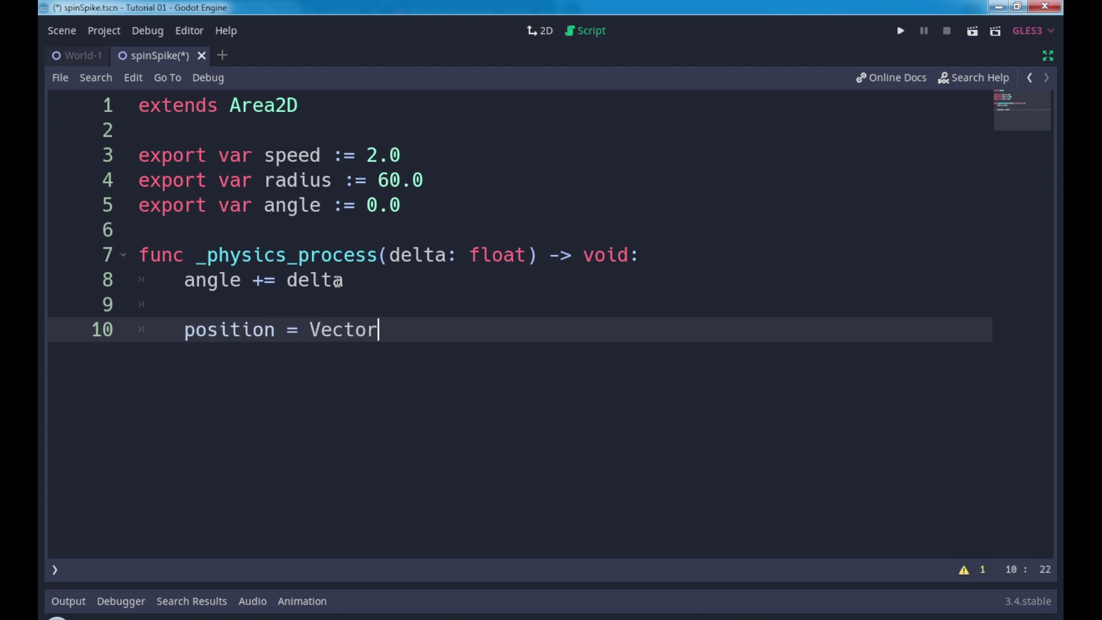
type("2")
type("(")
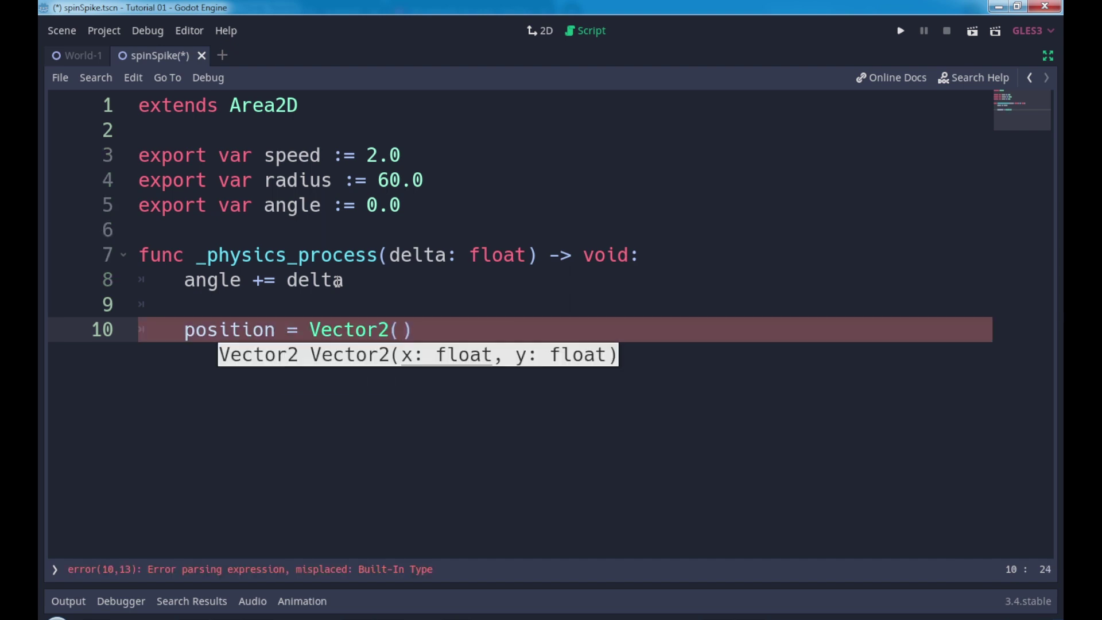
key("Return")
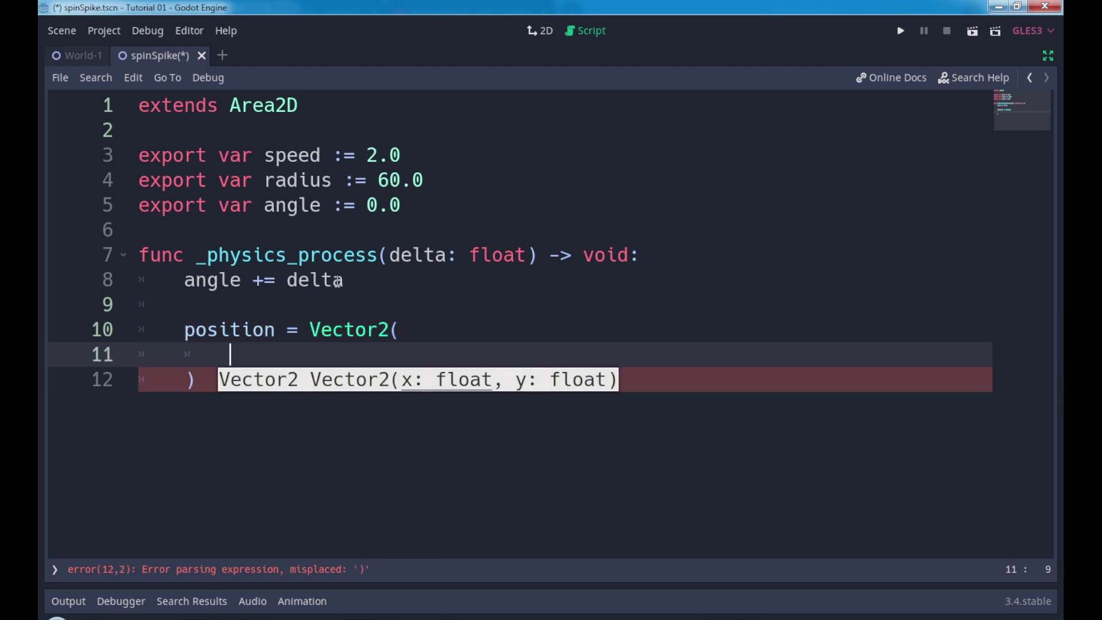
type("sin")
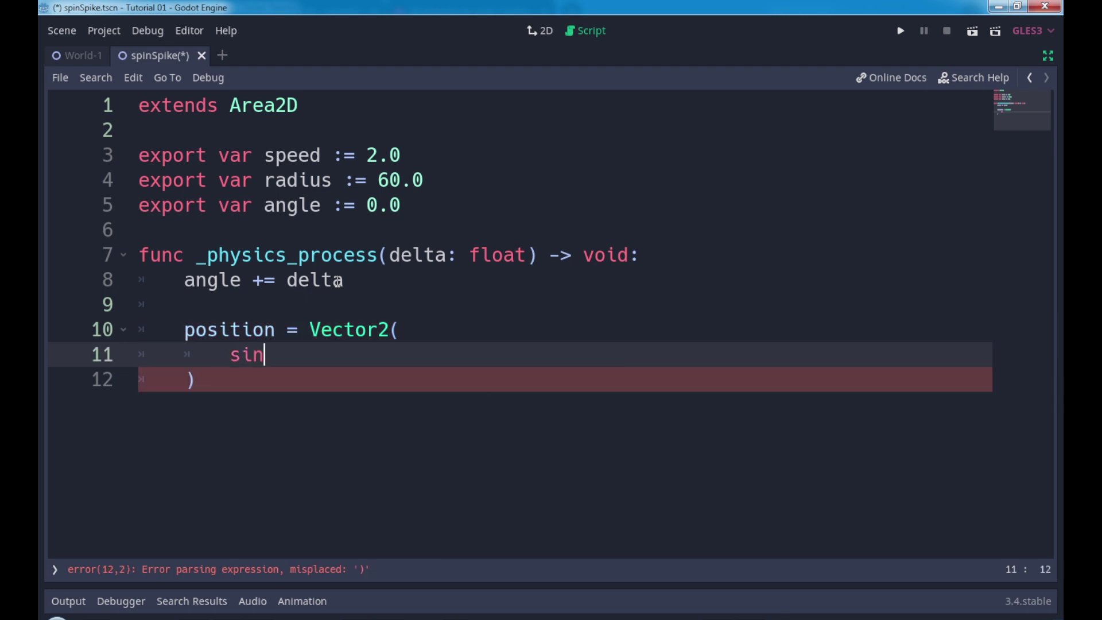
type("(")
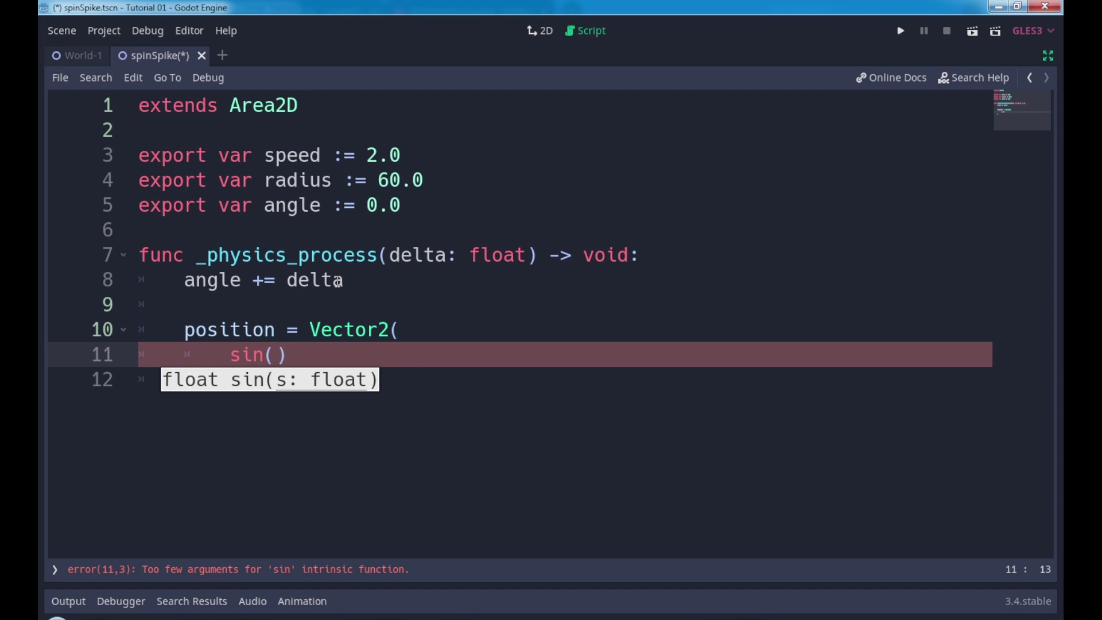
type("an")
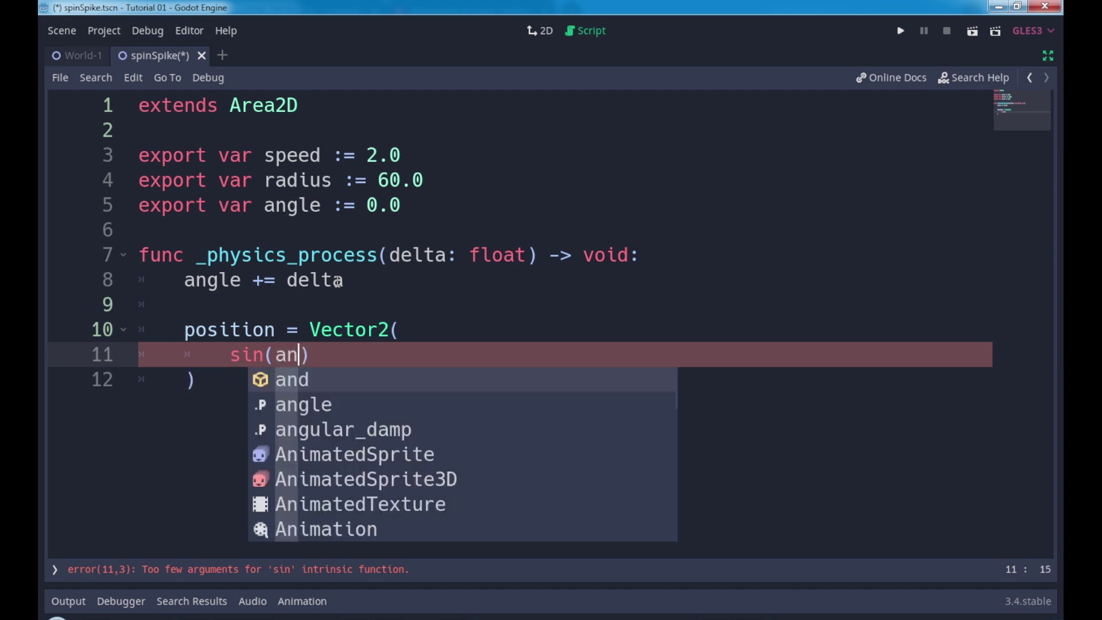
key("Down")
key("Return")
type("*")
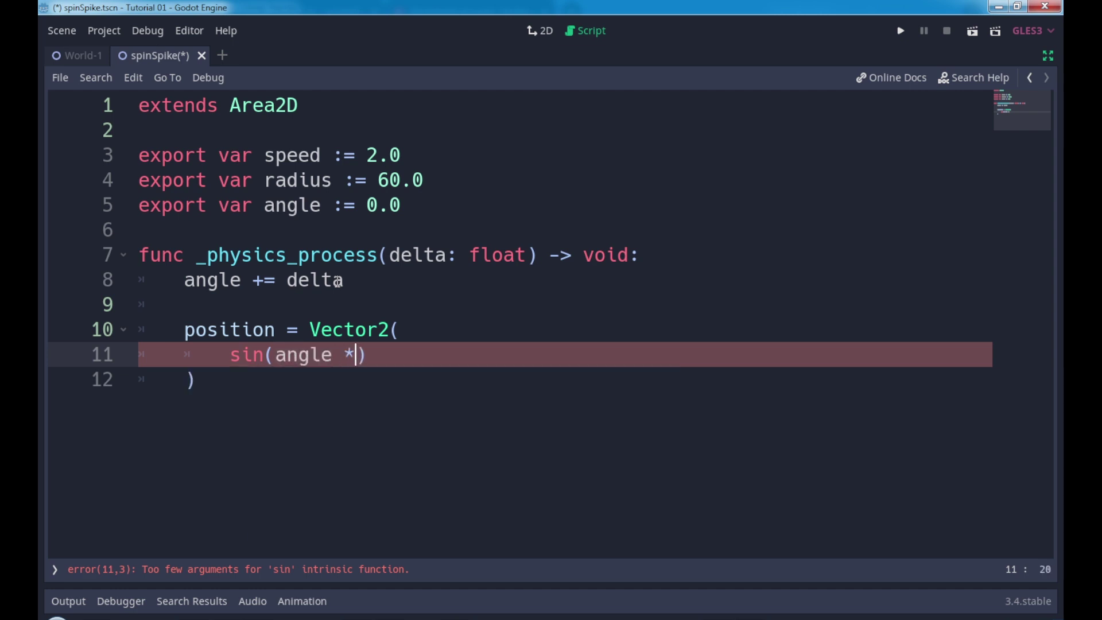
type(" speed")
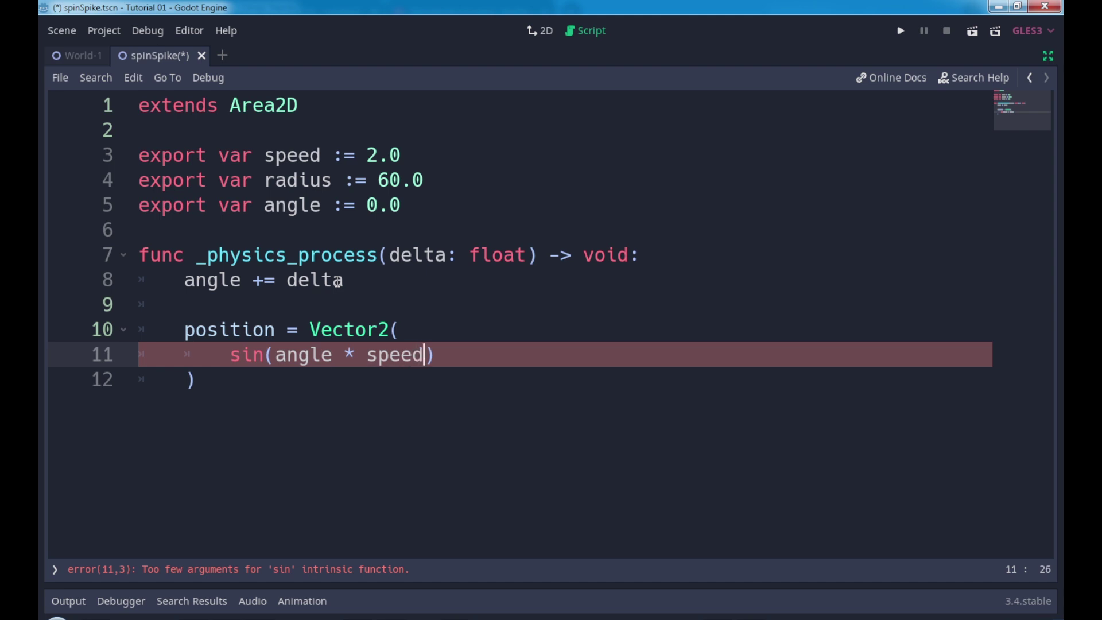
key("Right")
type("* rad")
type("ius,")
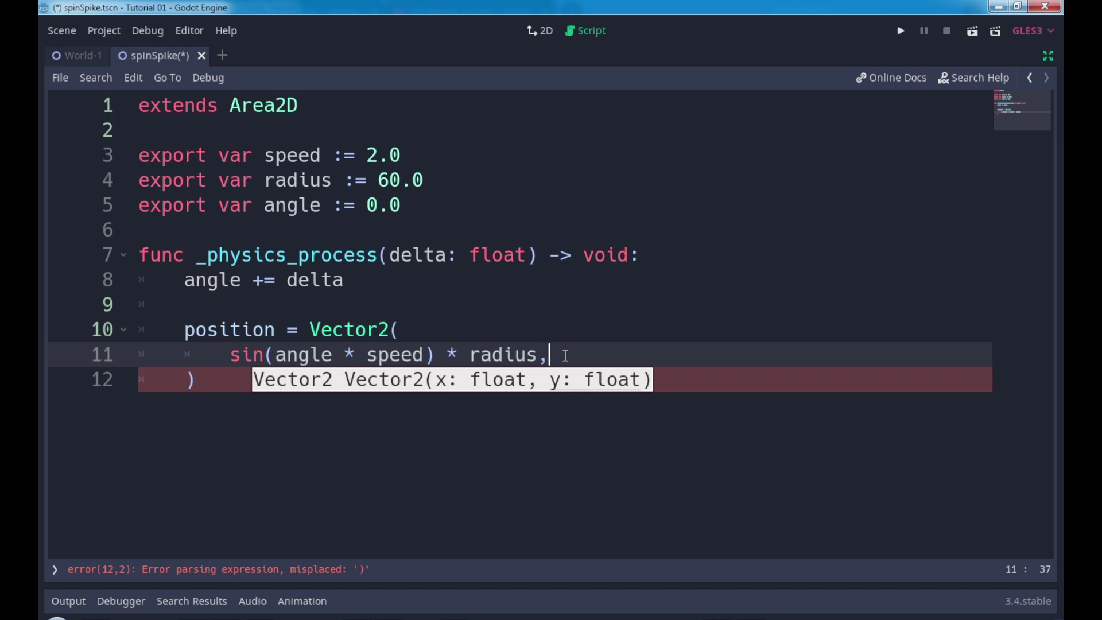
Add cos(angle * speed) * radius as the second component, correcting the misspelt radius.
key("Return")
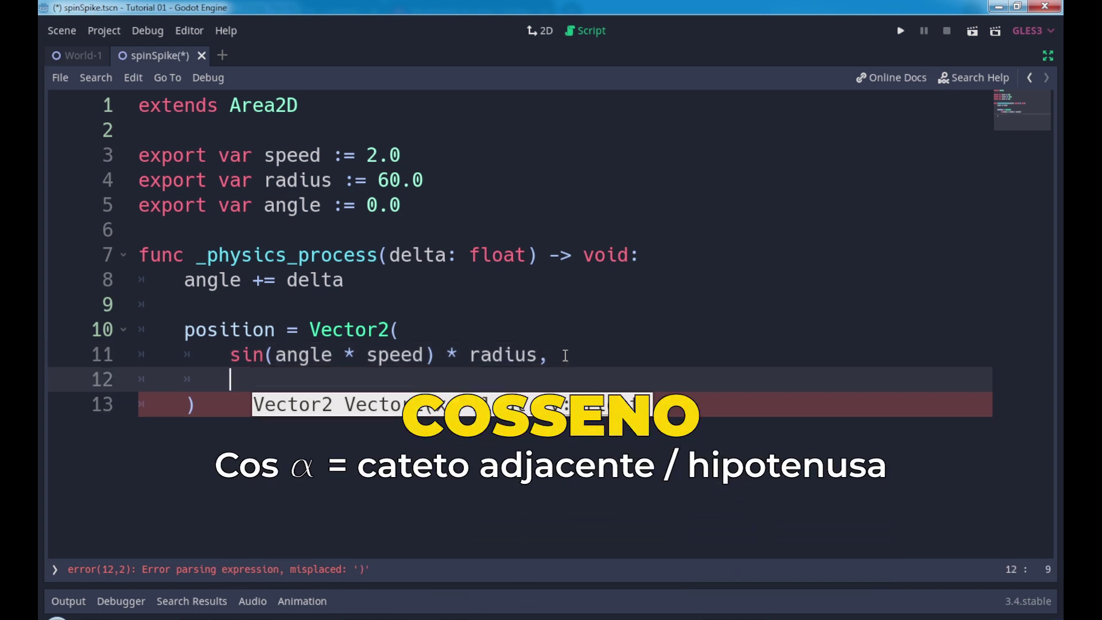
type("cos(ang")
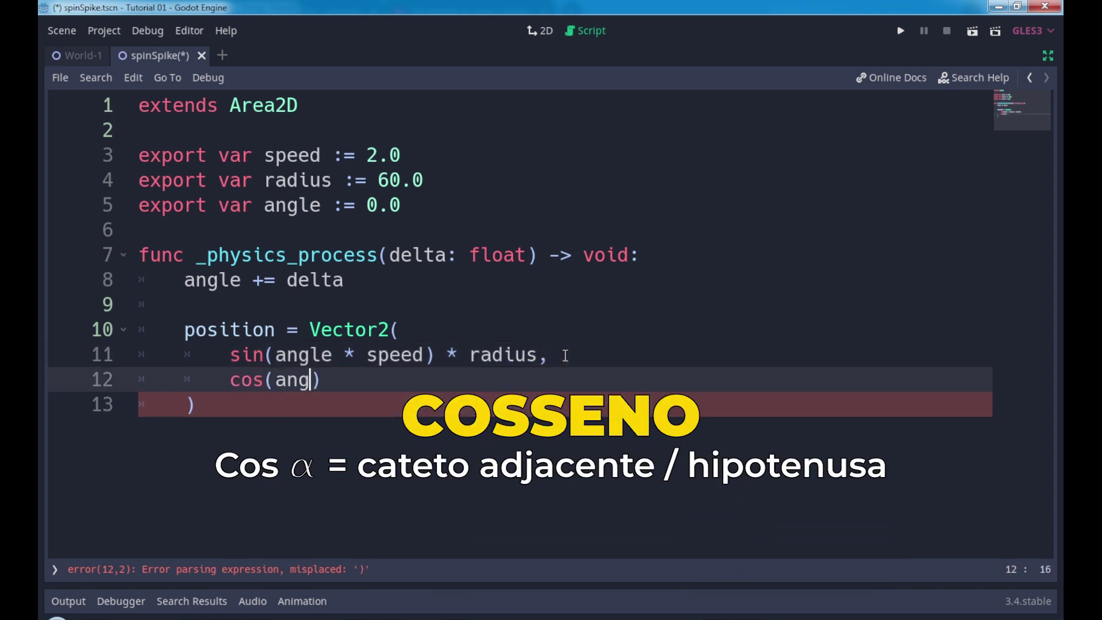
type("le * spe")
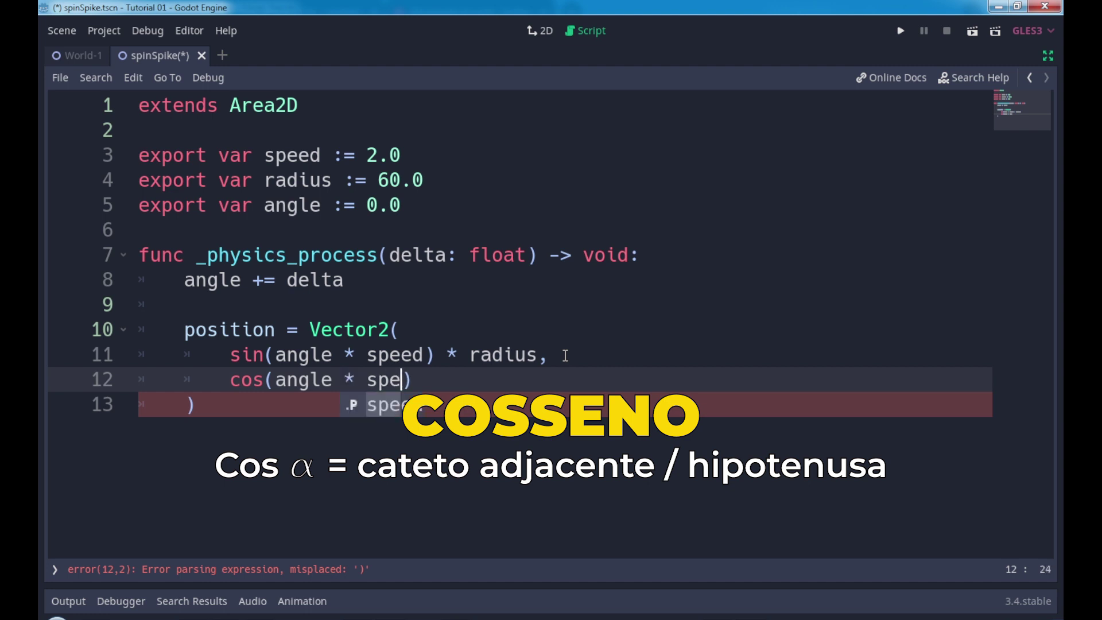
type("ed")
key("Right")
key("Right")
key("Left")
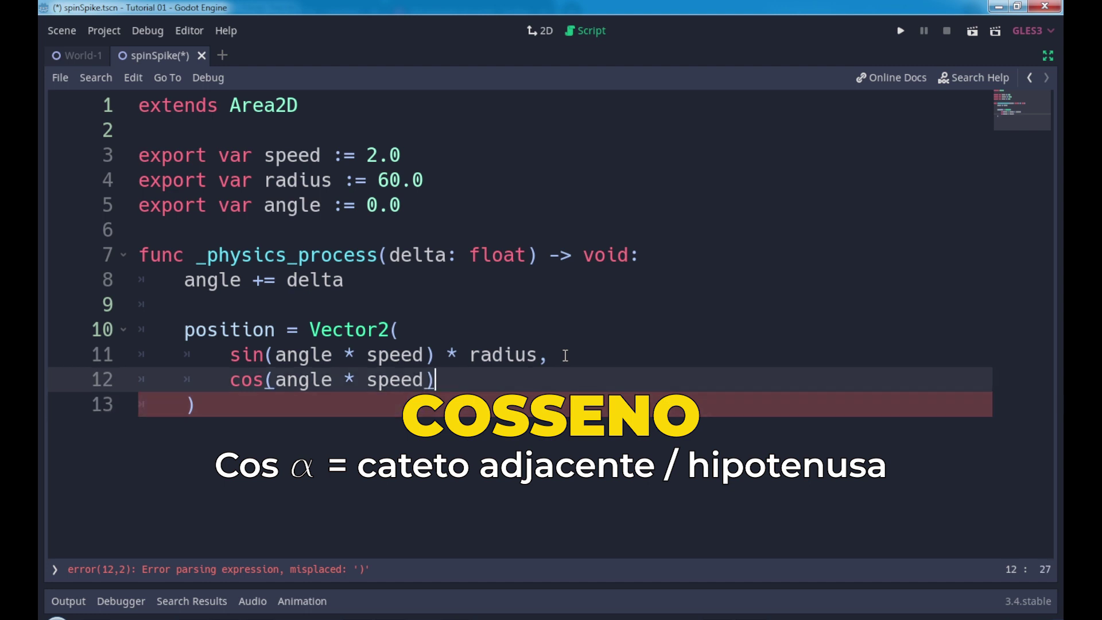
type("* rdaiu")
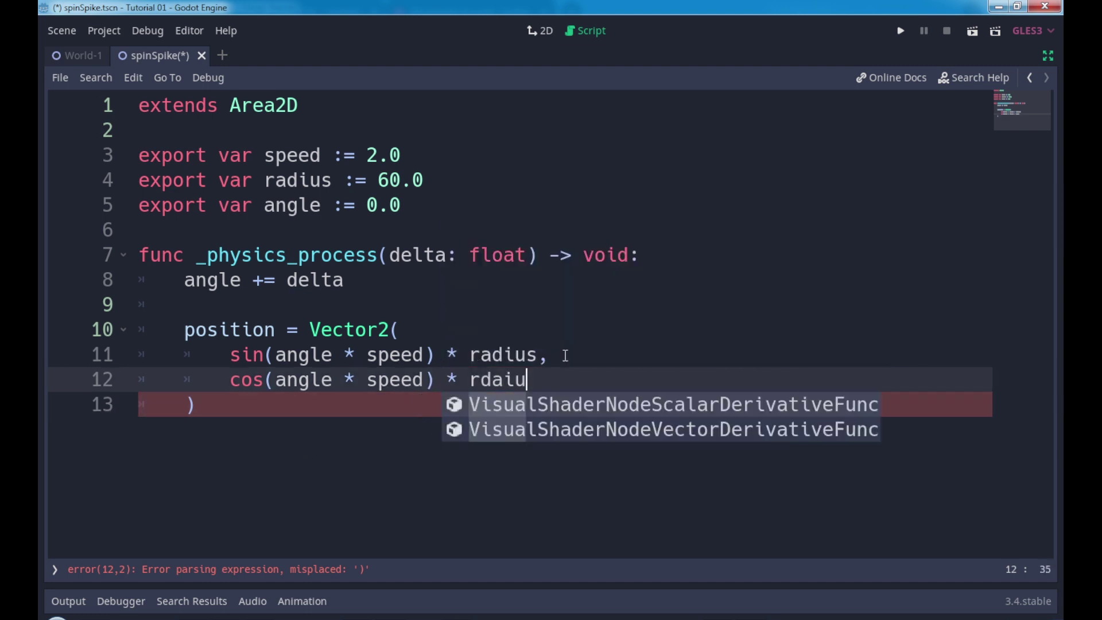
type("s")
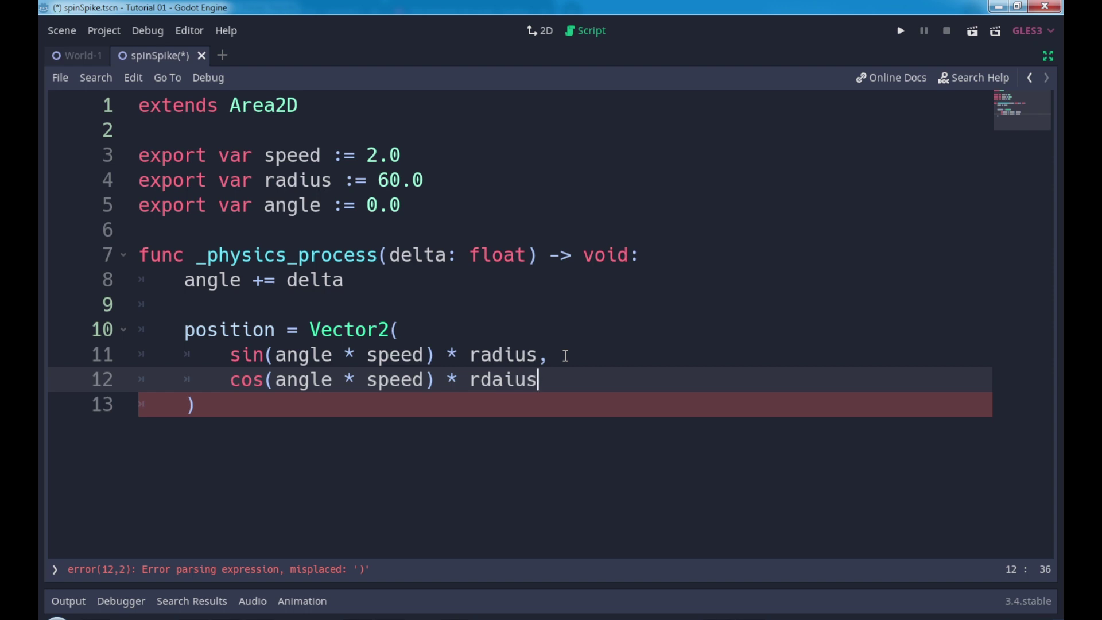
key("BackSpace")
key("BackSpace")
key("BackSpace")
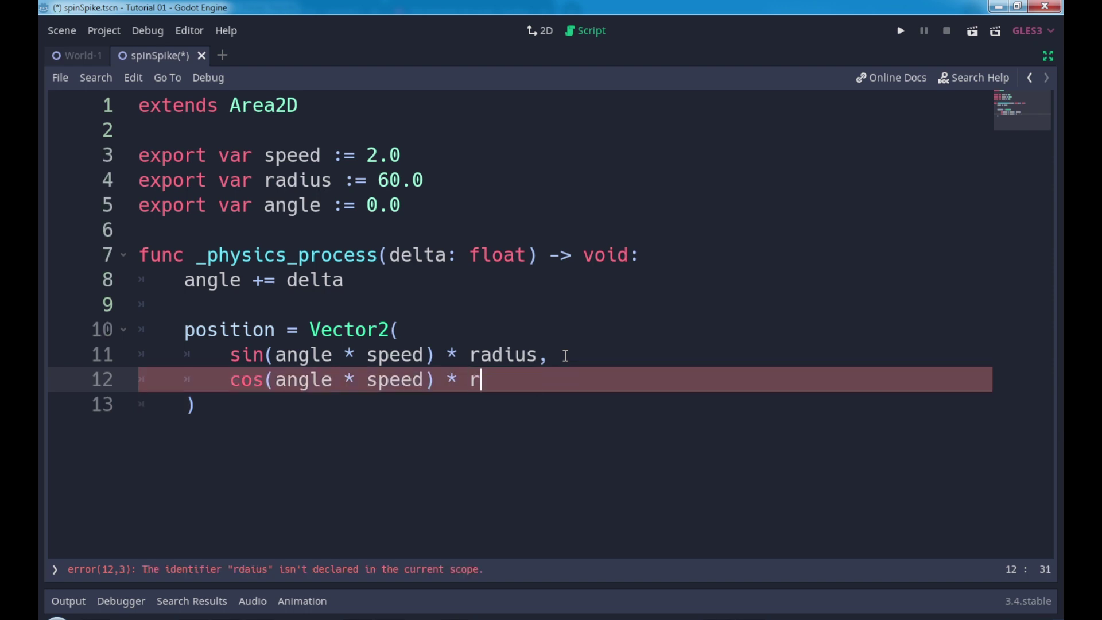
type("adius")
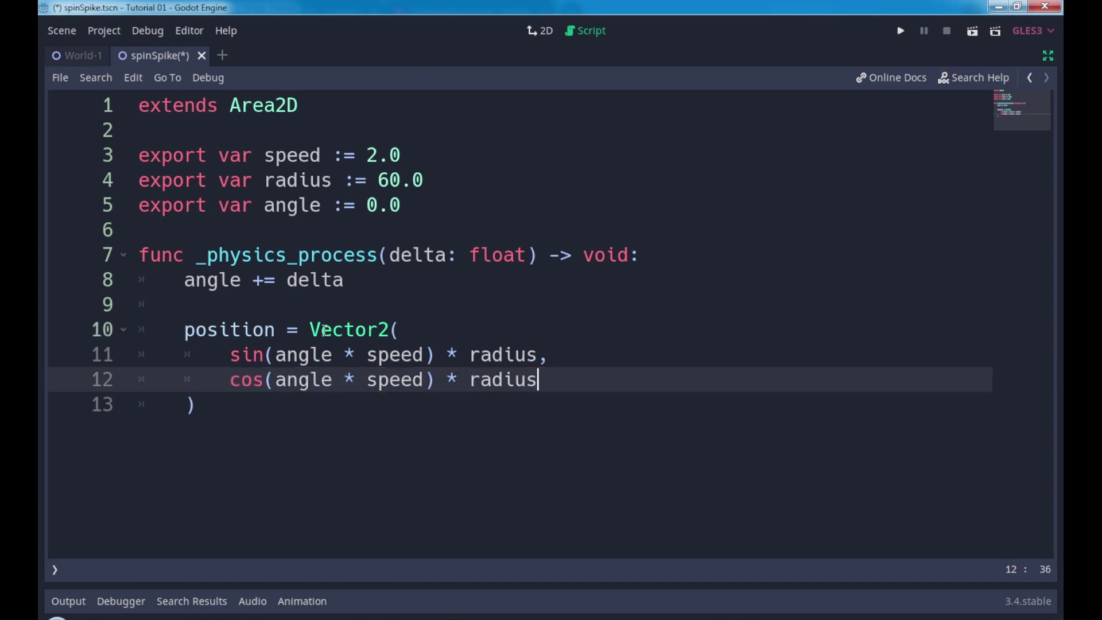
left_click(348, 282)
Comment out the angle += delta line and restore the editor docks.
key("shift+Home")
key("ctrl+k")
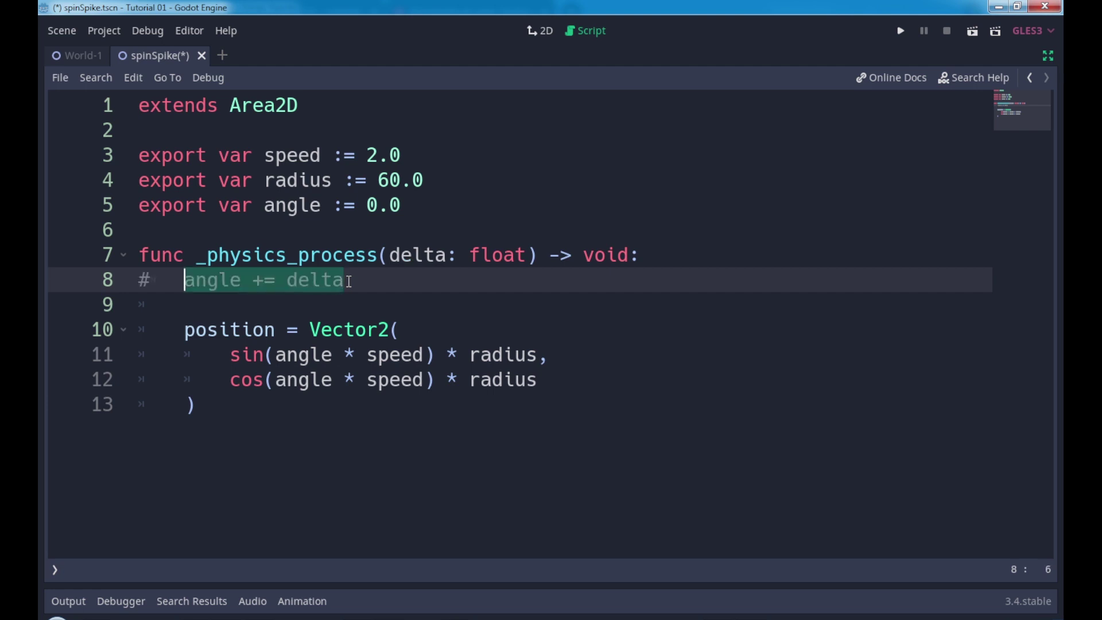
left_click(1049, 54)
left_click(540, 30)
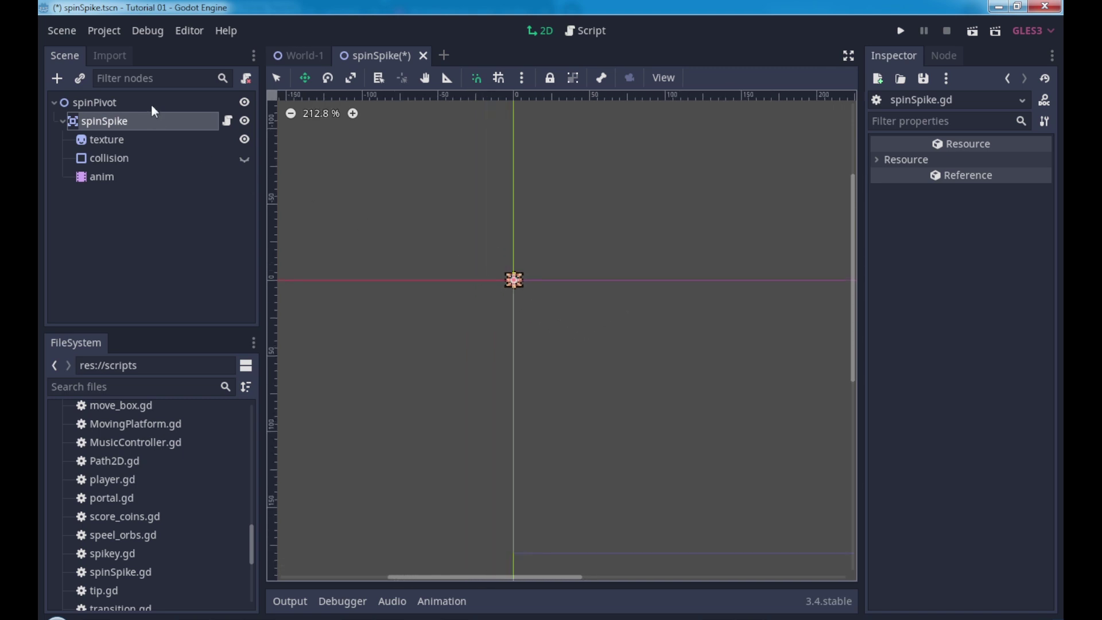
Place spinPivot at position 180, 90 and run the scene to test it.
left_click(114, 103)
middle_click_drag(548, 385, 462, 307)
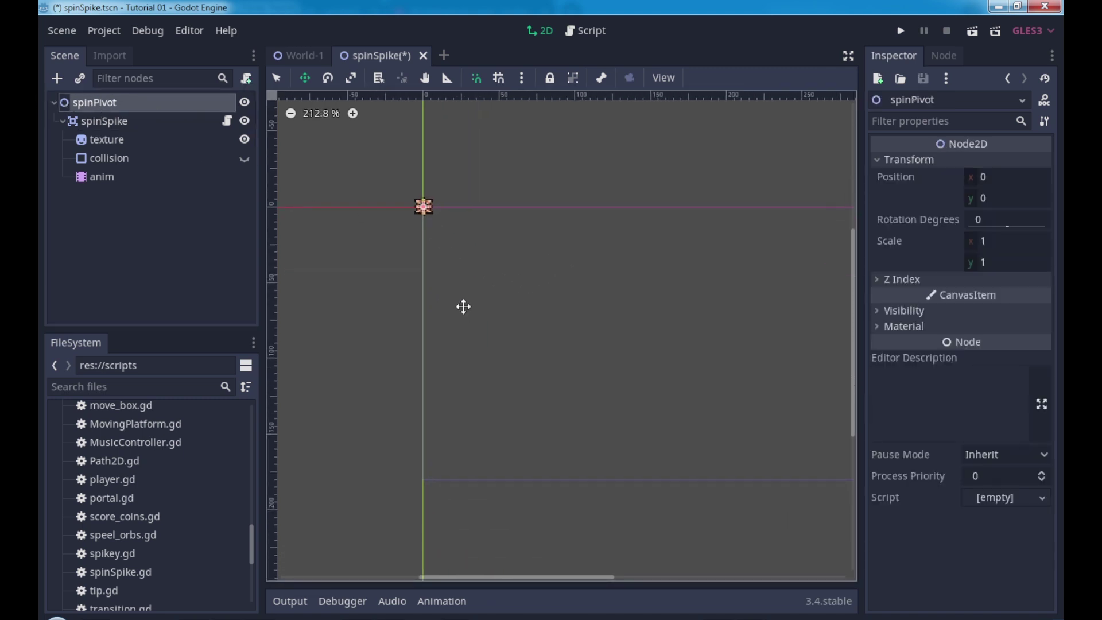
left_click_drag(430, 206, 679, 357)
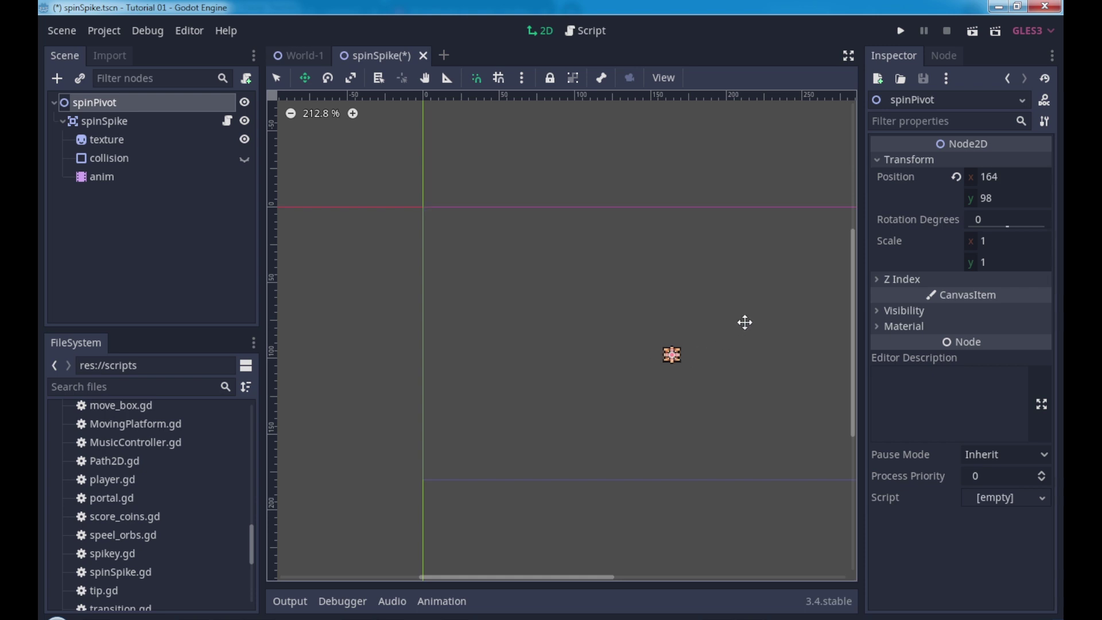
left_click(1010, 176)
type("18")
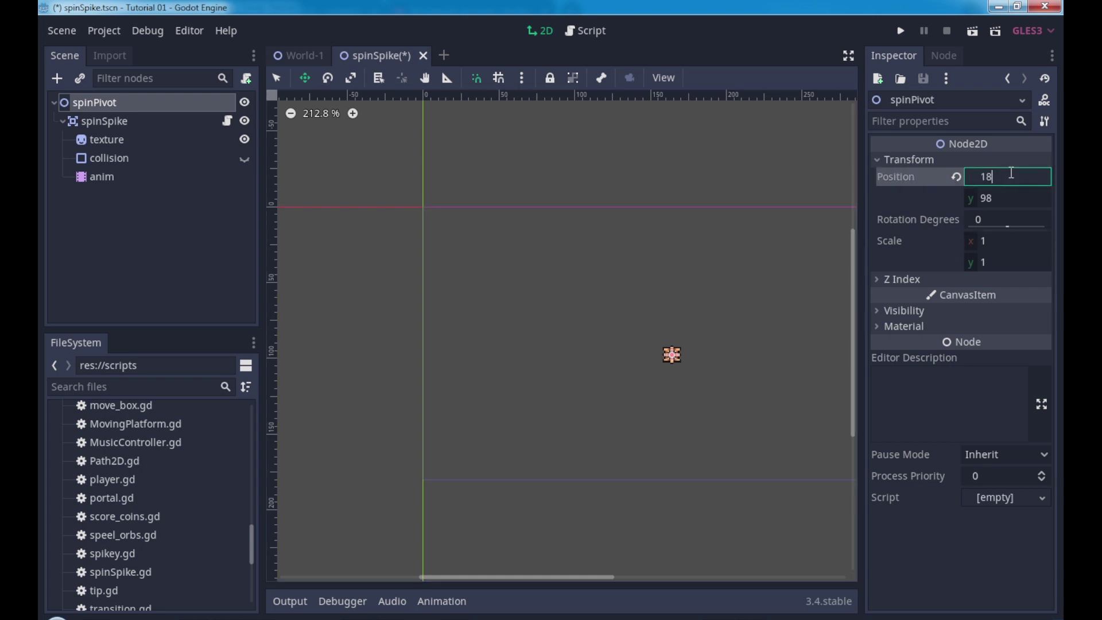
type("0")
key("Tab")
type("90")
key("Return")
middle_click_drag(703, 453, 599, 437)
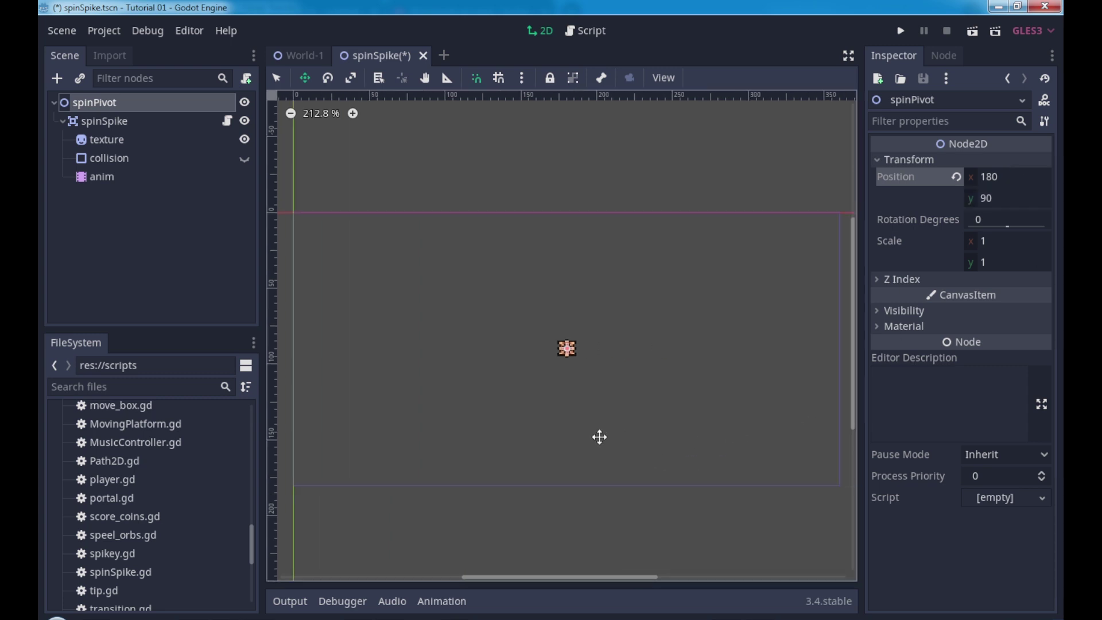
left_click(974, 32)
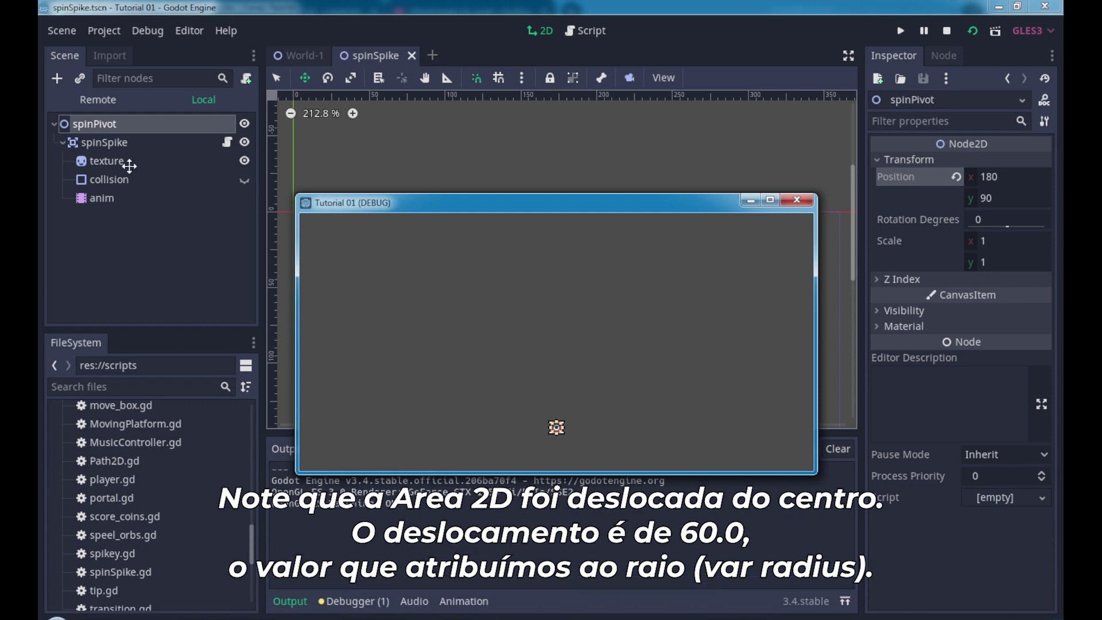
Raise spinSpike's Angle to 18 in the Inspector during the test run, then stop the game.
left_click(127, 143)
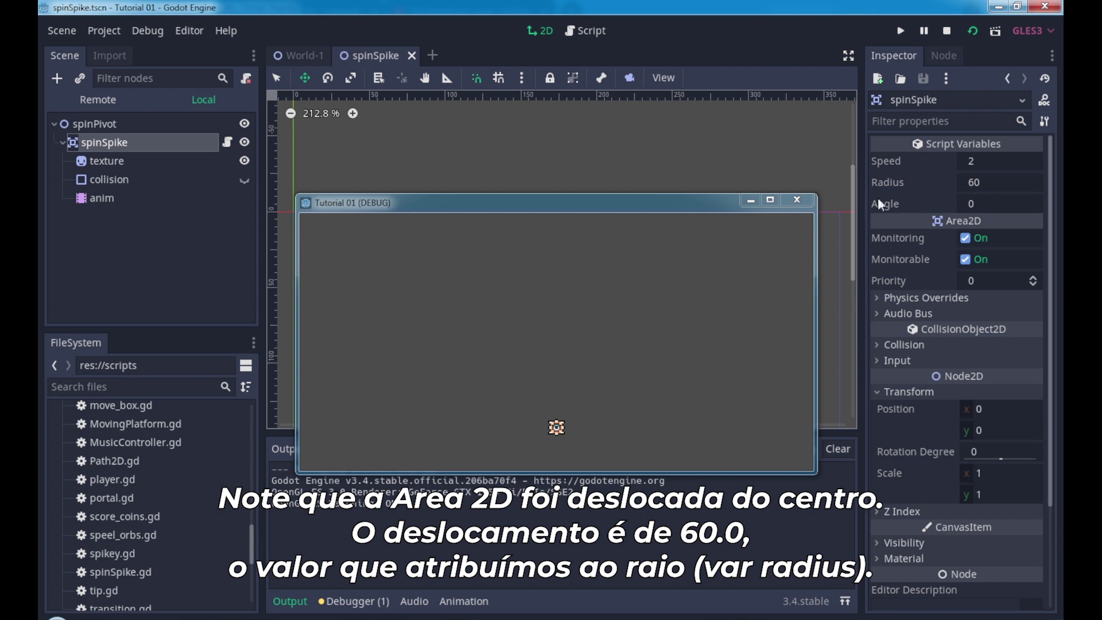
left_click(996, 204)
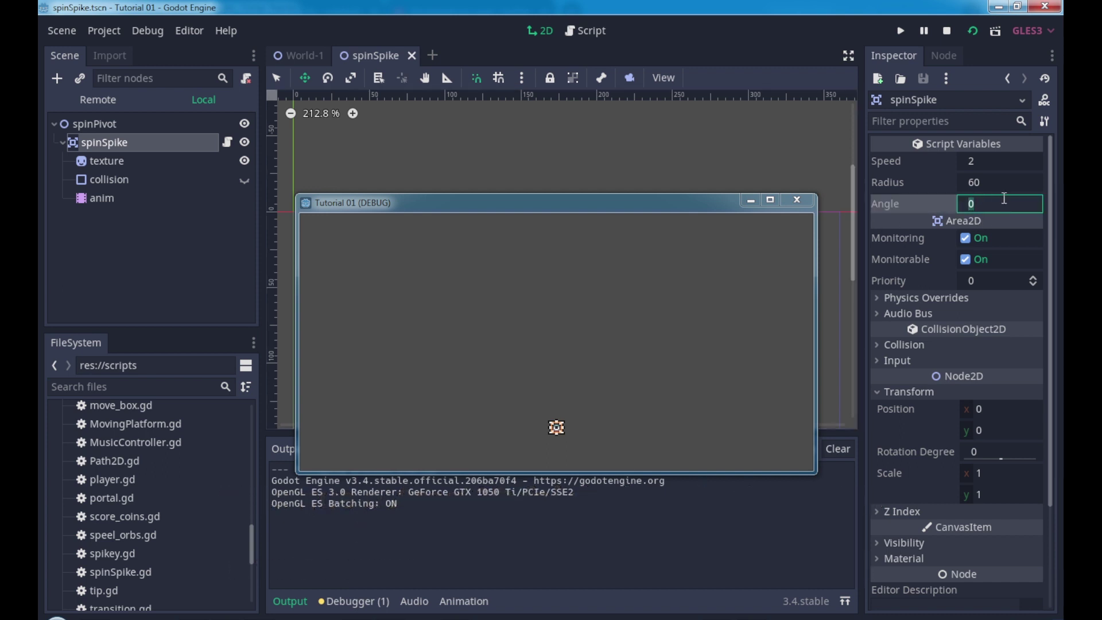
type("1")
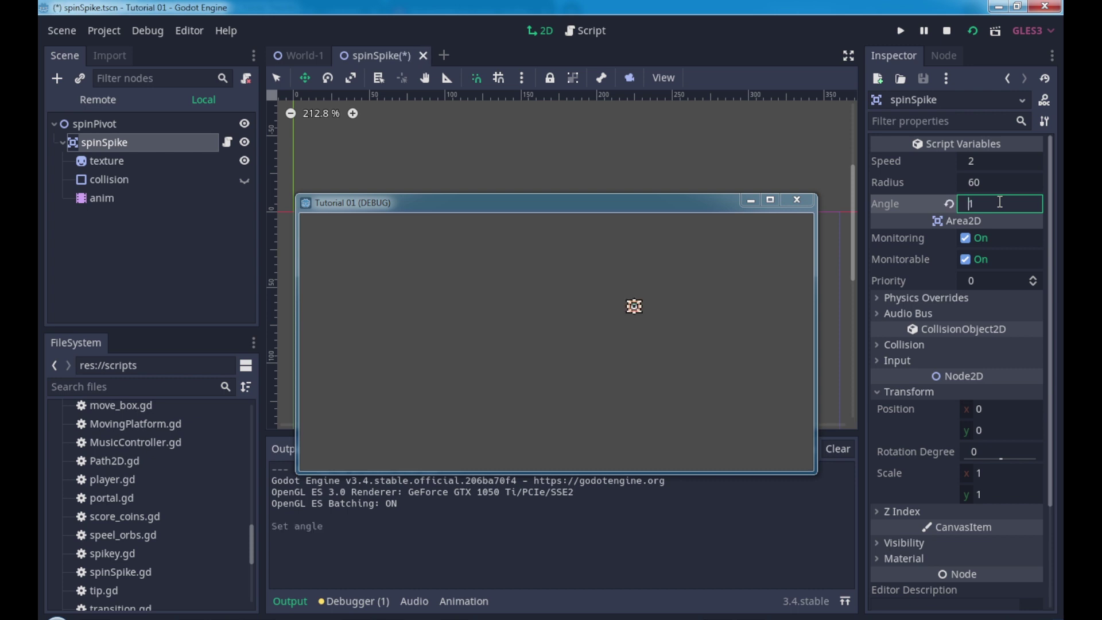
key("Up")
key("Up")
key("Up")
key("Up")
key("Up")
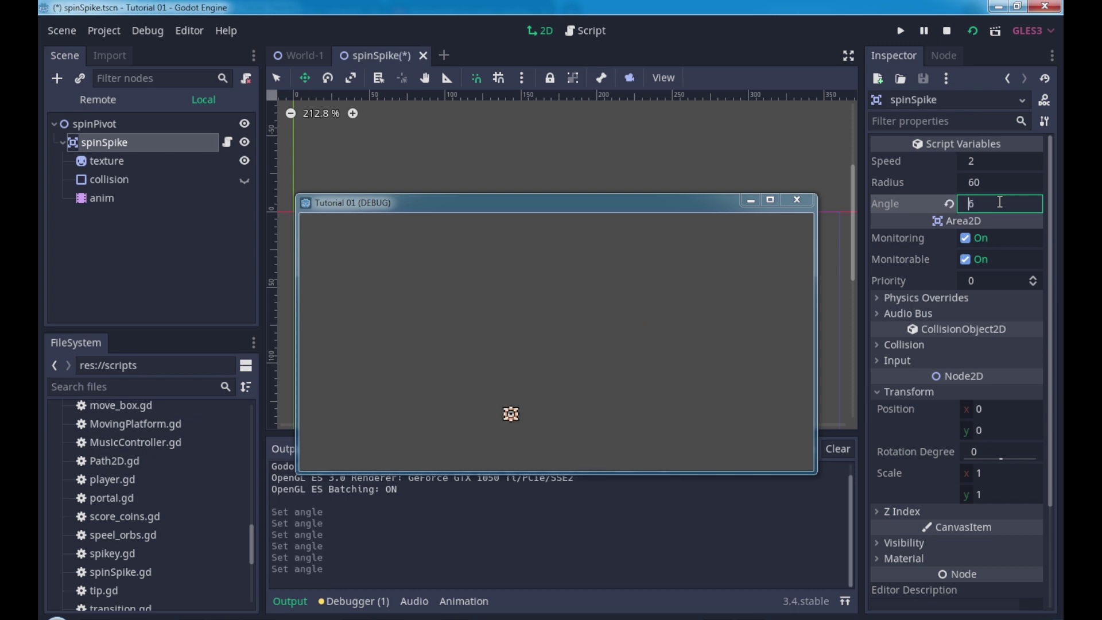
key("Up")
key("Up")
key("Up")
key("Up")
key("Up")
key("Up")
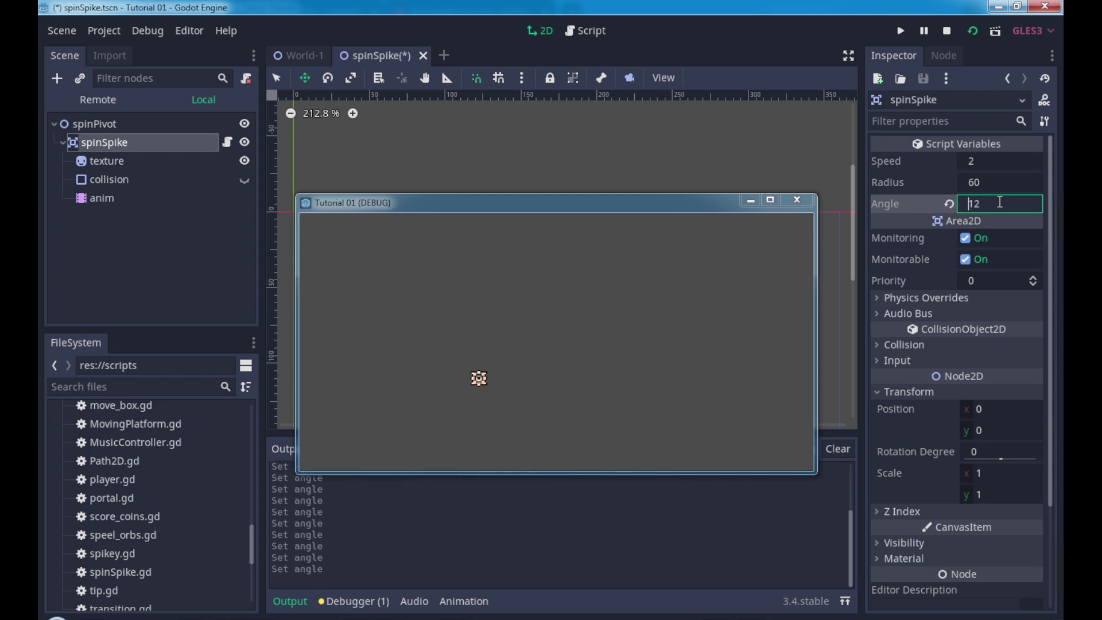
key("Up")
key("Up")
key("Up")
key("Up")
key("Up")
key("Up")
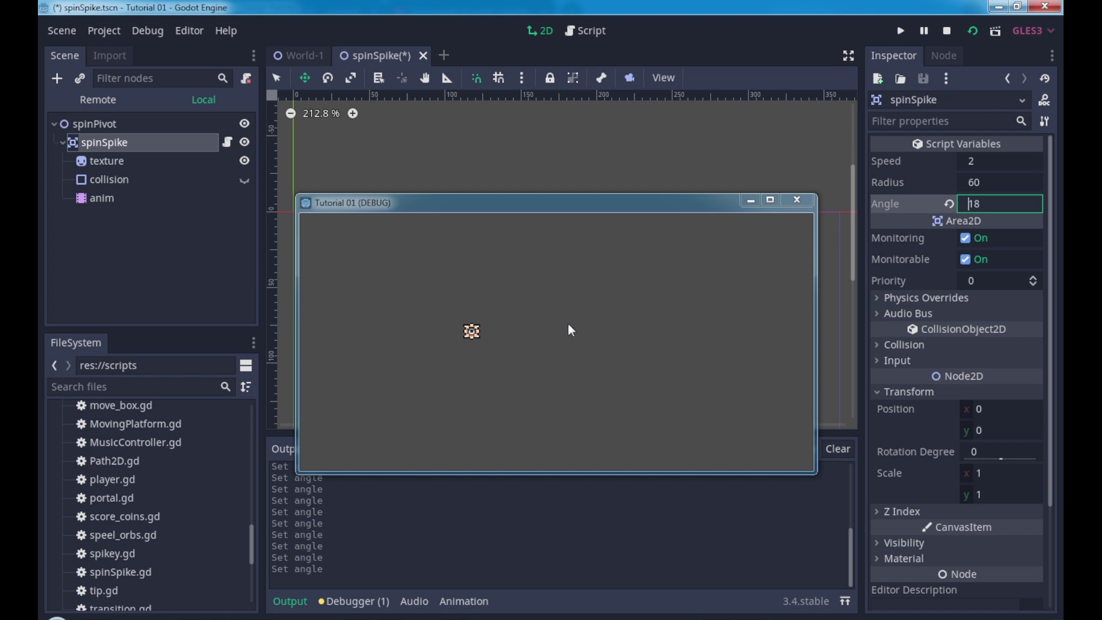
left_click(797, 200)
left_click(586, 31)
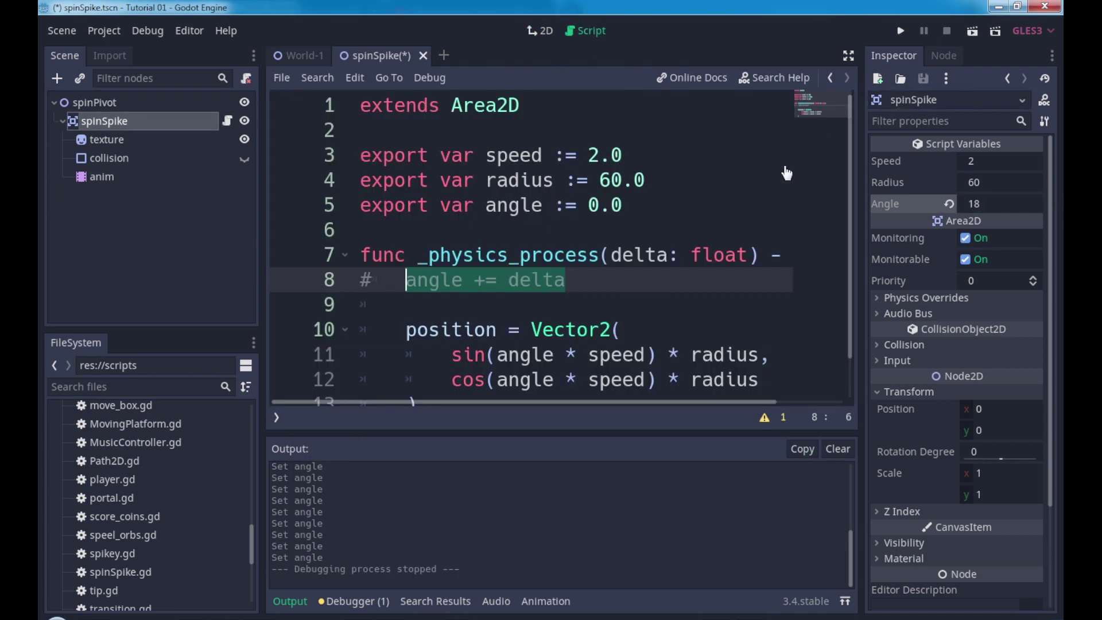
Uncomment angle += delta, run the scene to watch the spike orbit, then close it.
key("ctrl+k")
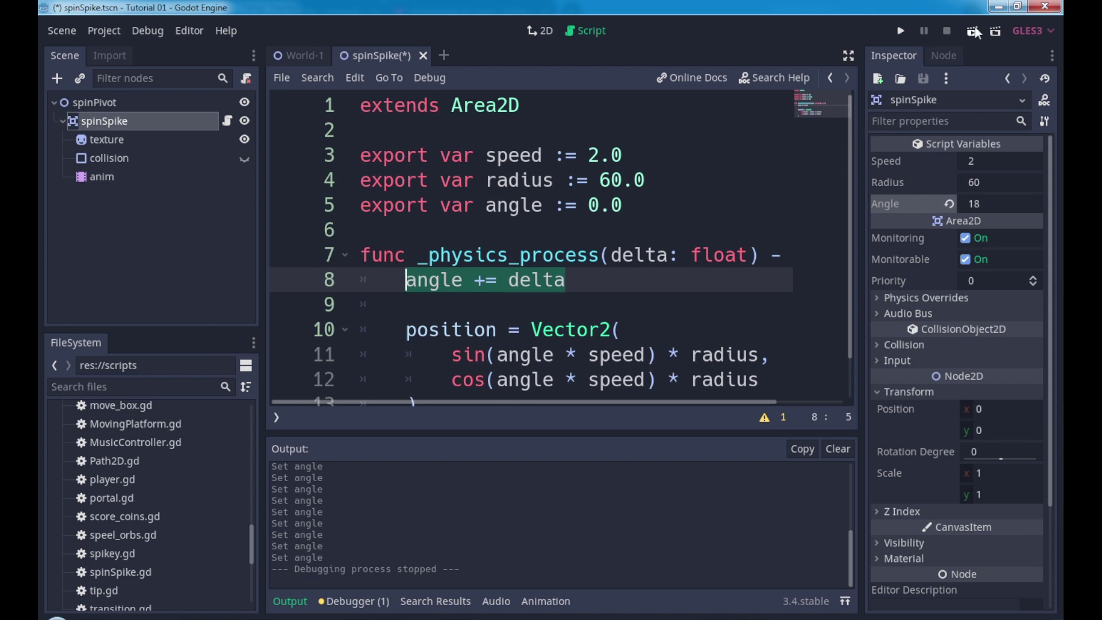
left_click(972, 30)
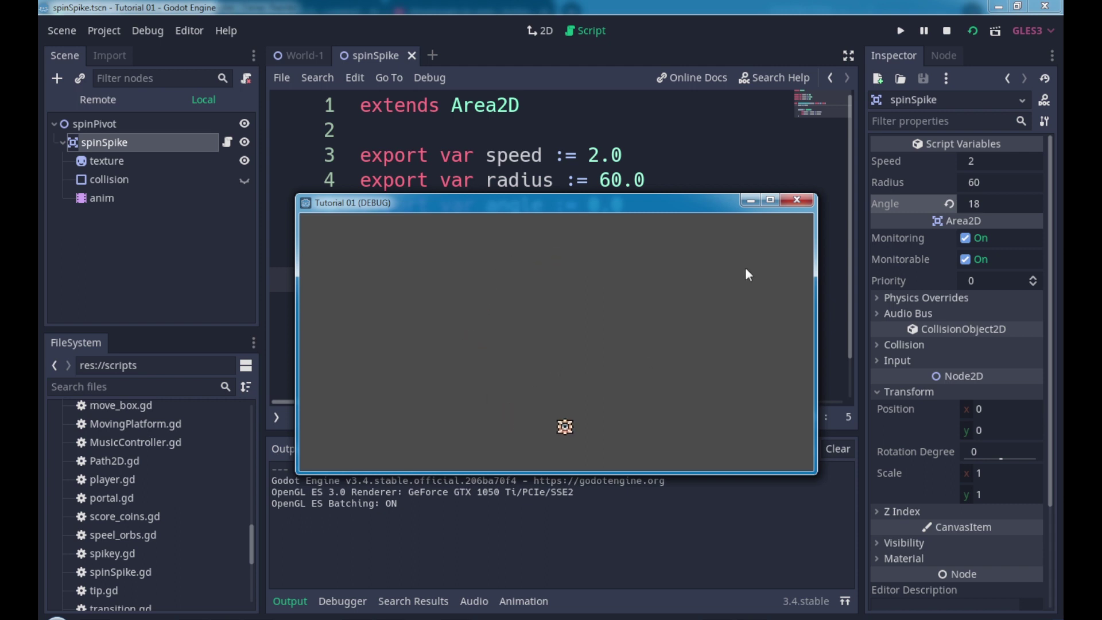
key("alt+F4")
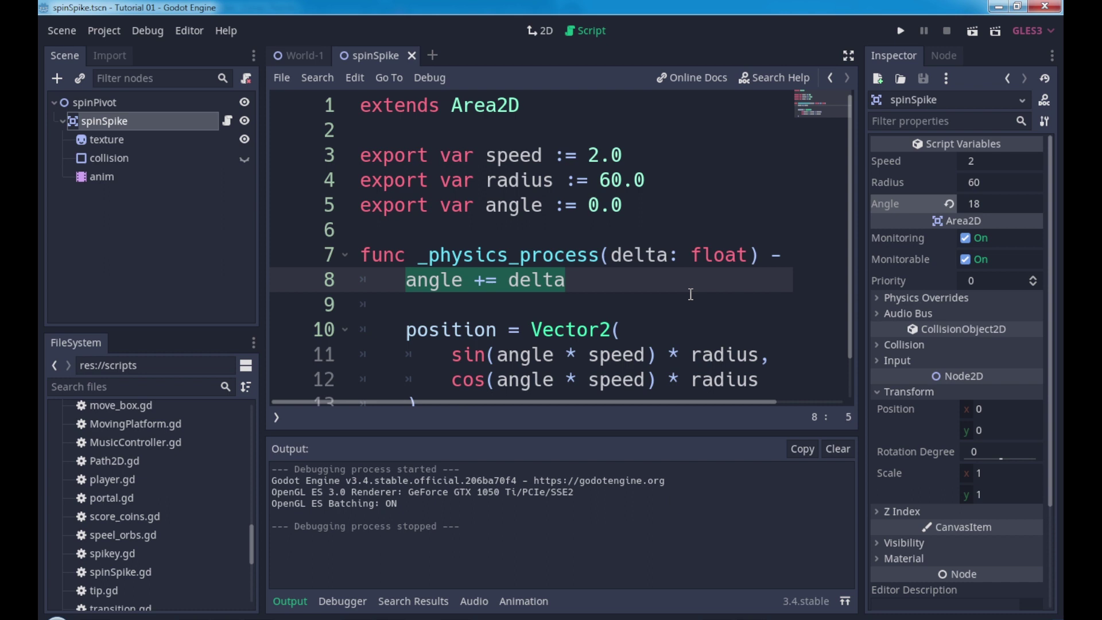
Revert spinPivot's Position to 0, 0 in the 2D view and frame the spike.
left_click(549, 26)
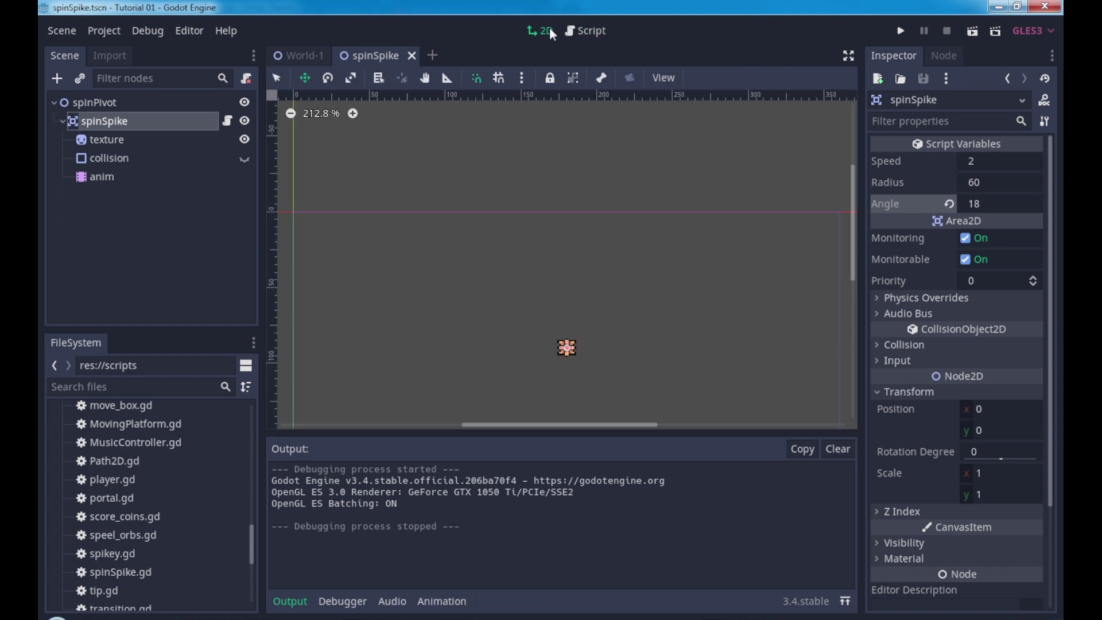
left_click(125, 109)
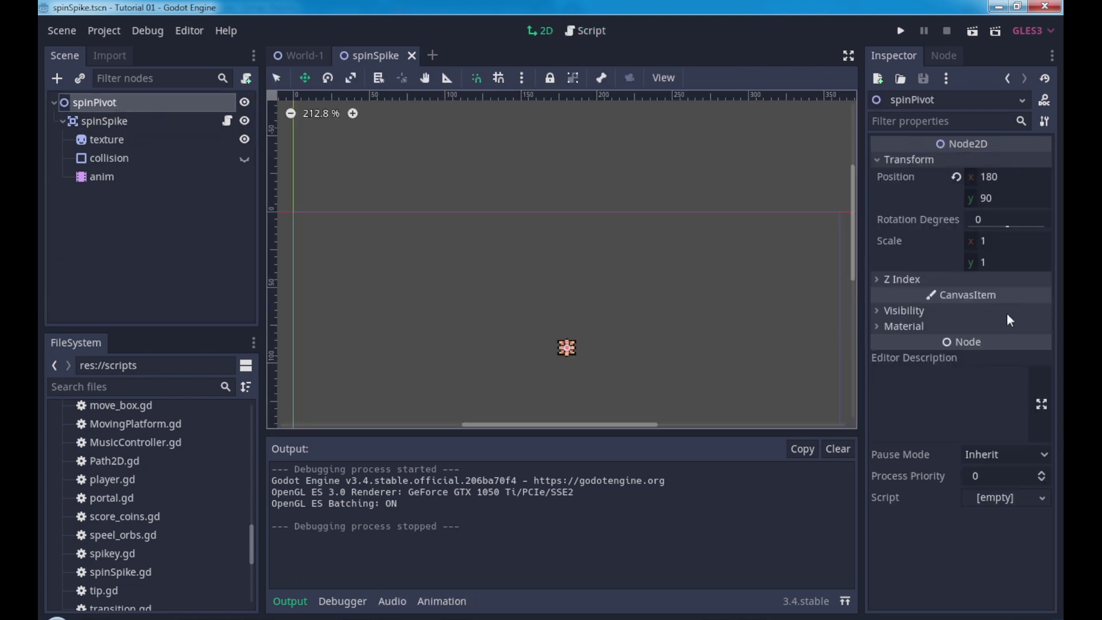
left_click(956, 177)
key("f")
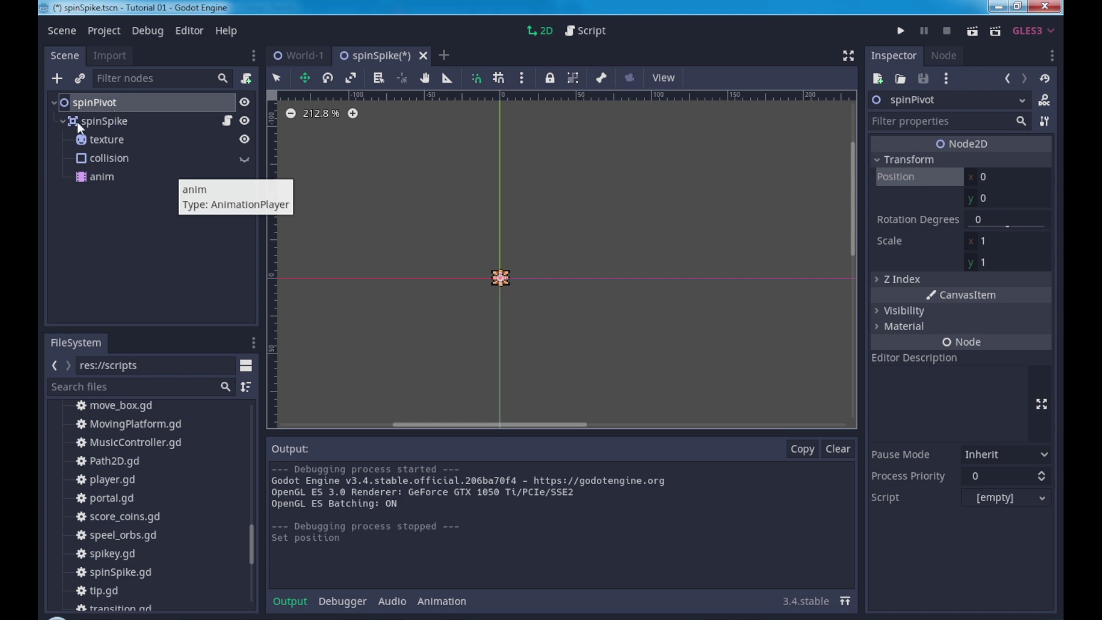
Add a Node2D child under spinPivot and rename it chain.
right_click(98, 107)
left_click(172, 113)
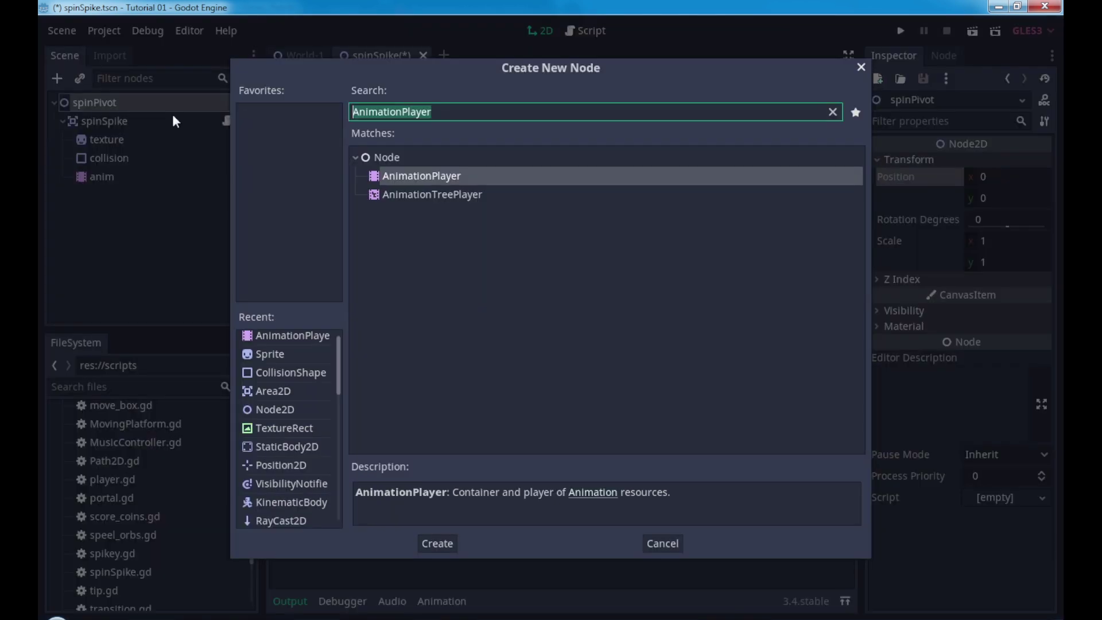
type("Node2D")
key("Return")
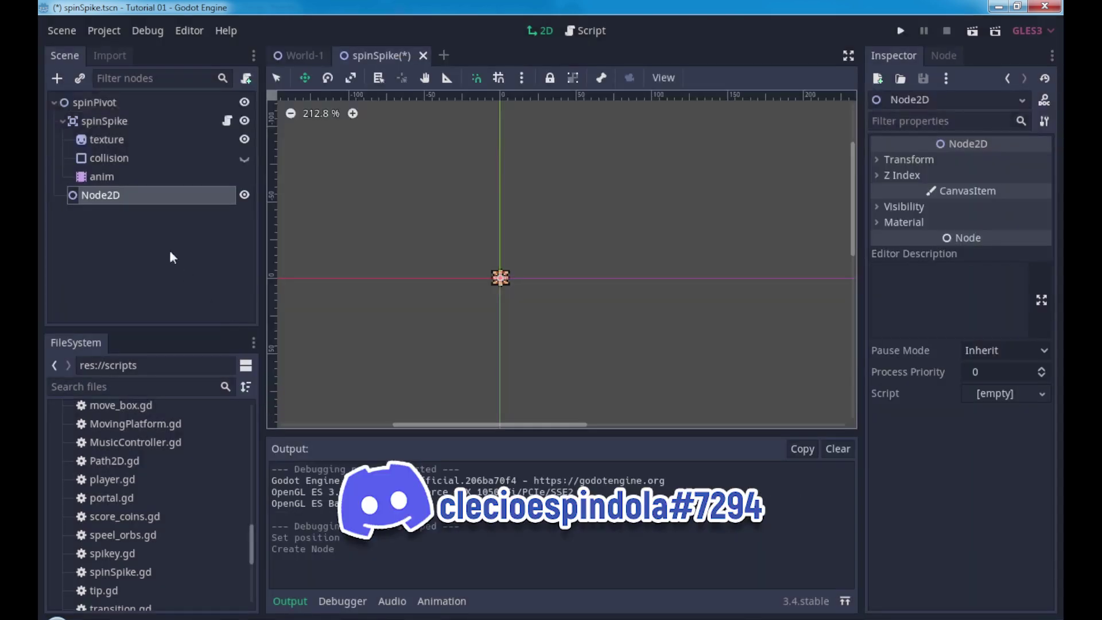
double_click(112, 194)
type("chain")
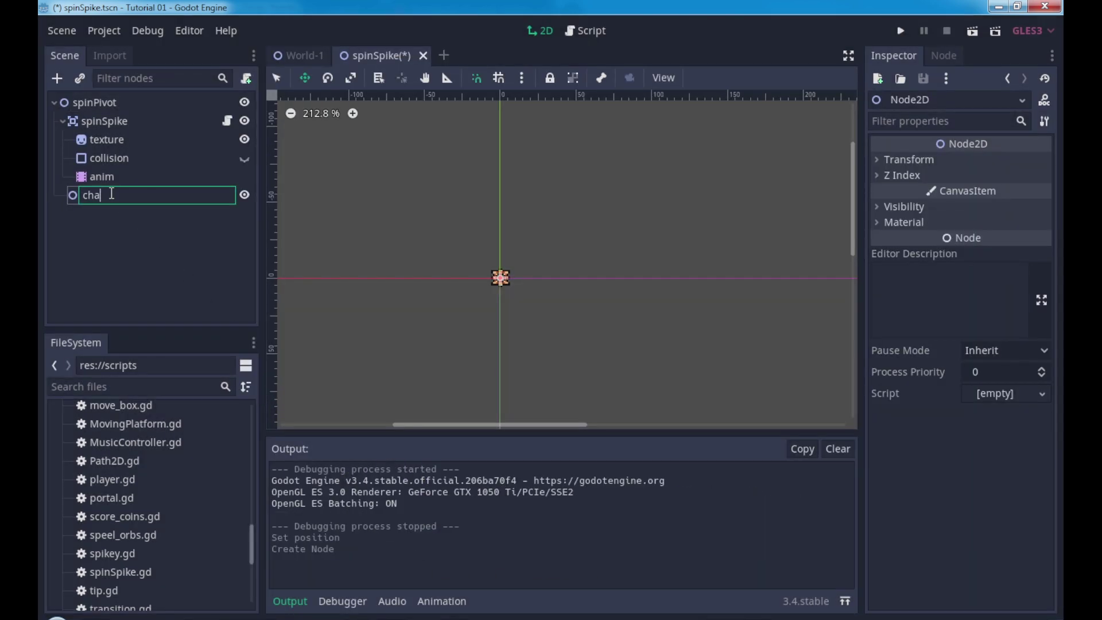
key("Return")
Add a Sprite child under chain and rename it link.
right_click(112, 194)
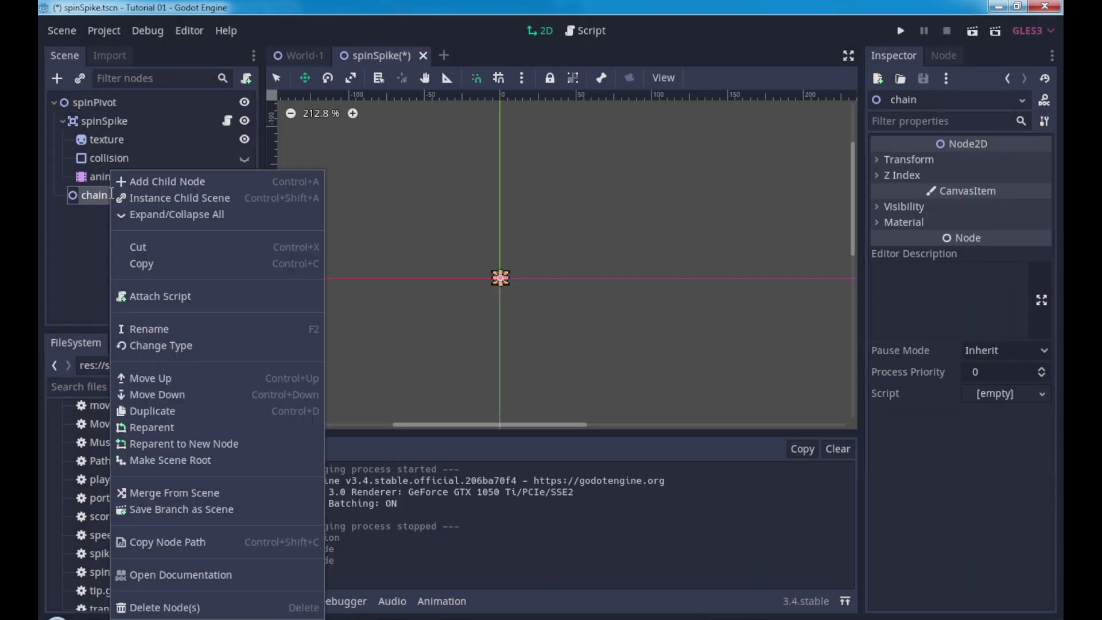
left_click(175, 183)
type("sp")
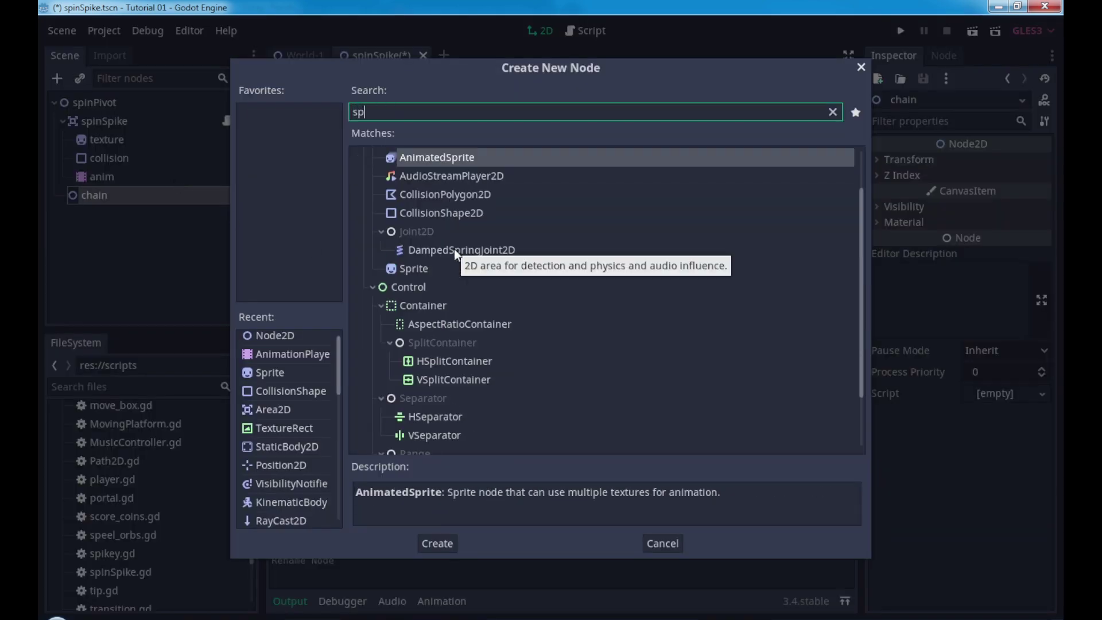
left_click(447, 270)
double_click(447, 269)
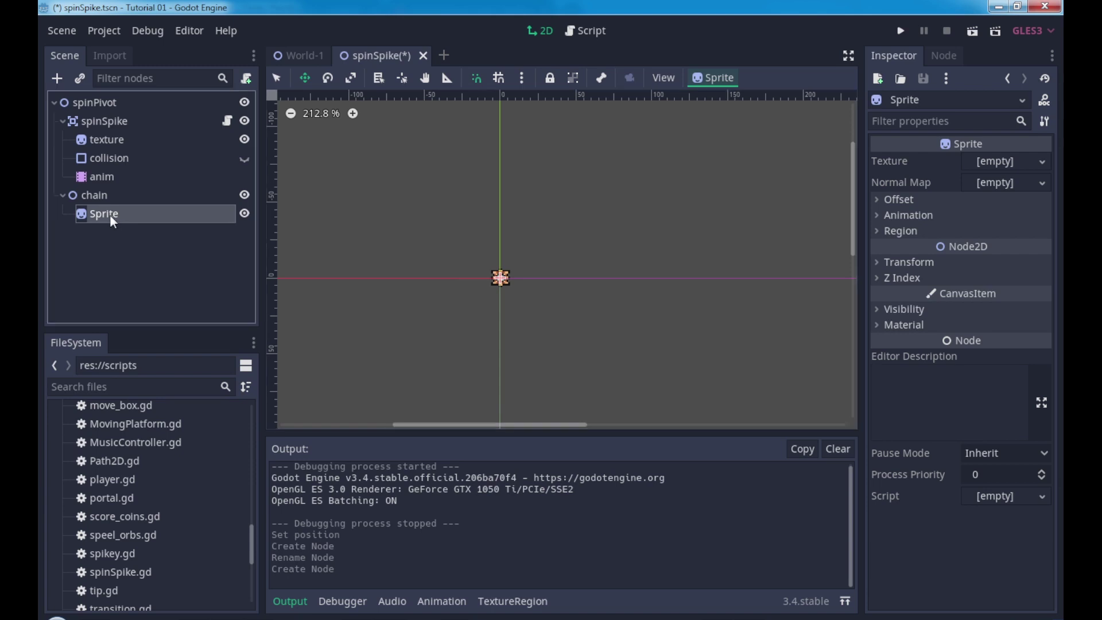
double_click(109, 215)
type("link")
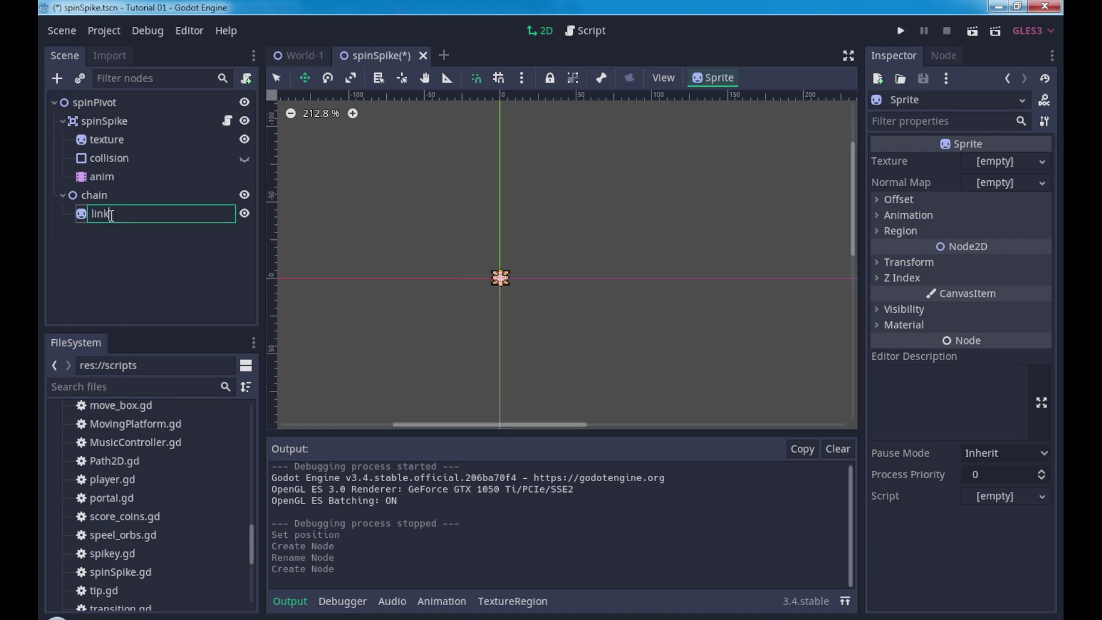
key("Return")
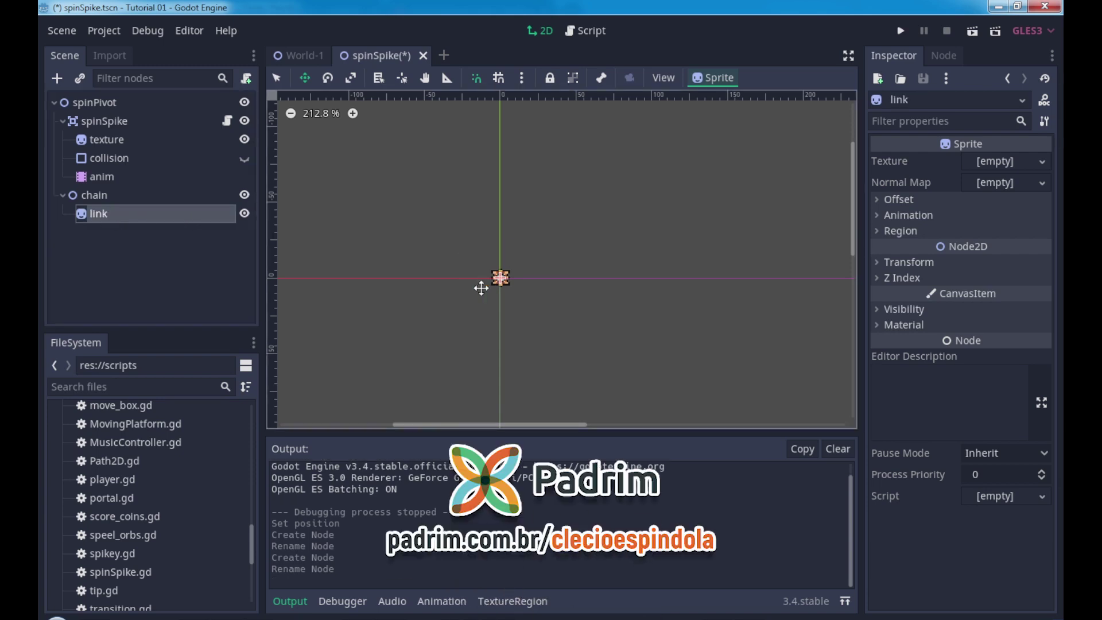
Assign chain 32-32px.png from the spinEye assets as the link sprite's texture.
scroll(109, 453, "up", 5)
scroll(112, 428, "up", 5)
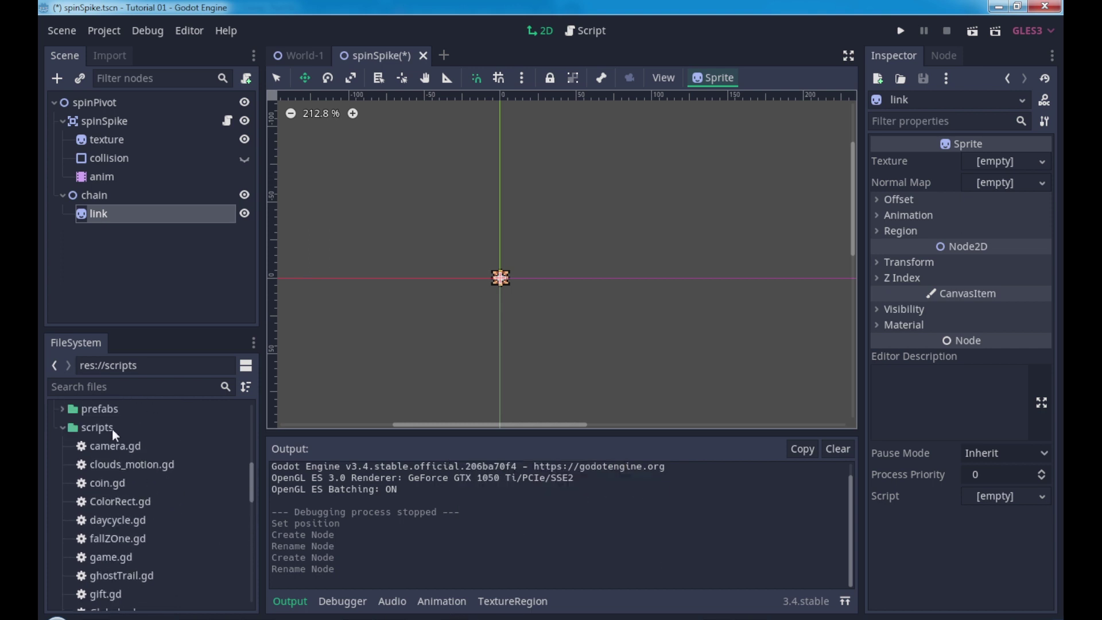
scroll(101, 445, "up", 5)
scroll(91, 457, "up", 3)
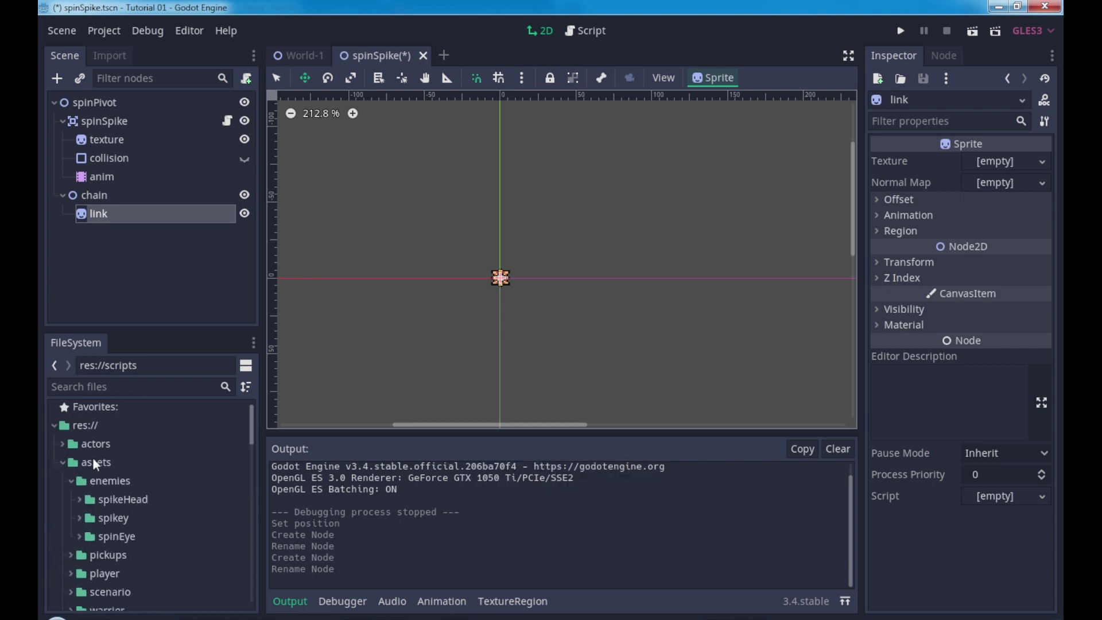
left_click(82, 533)
scroll(142, 520, "down", 2)
left_click(97, 501)
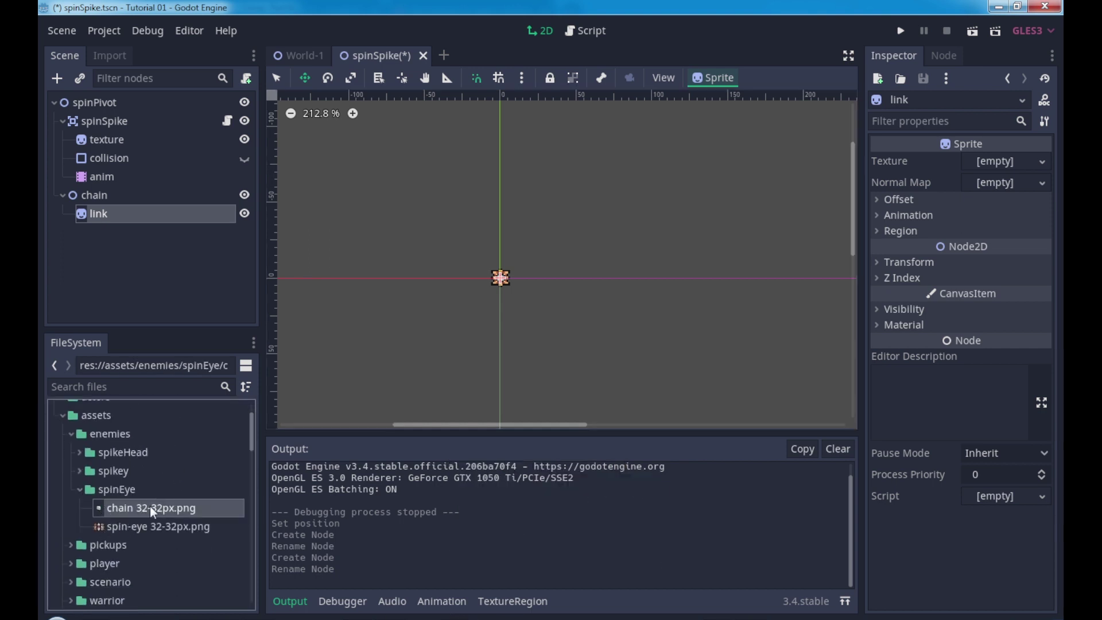
left_click_drag(150, 507, 971, 171)
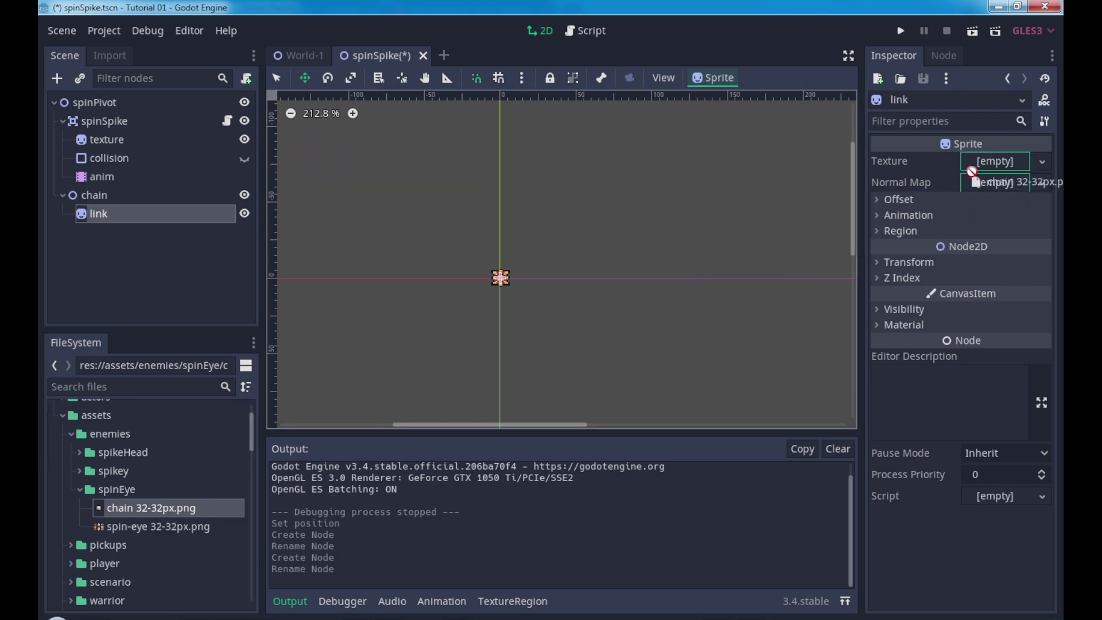
Duplicate the textured link sprite into further copies under chain.
scroll(495, 282, "up", 5)
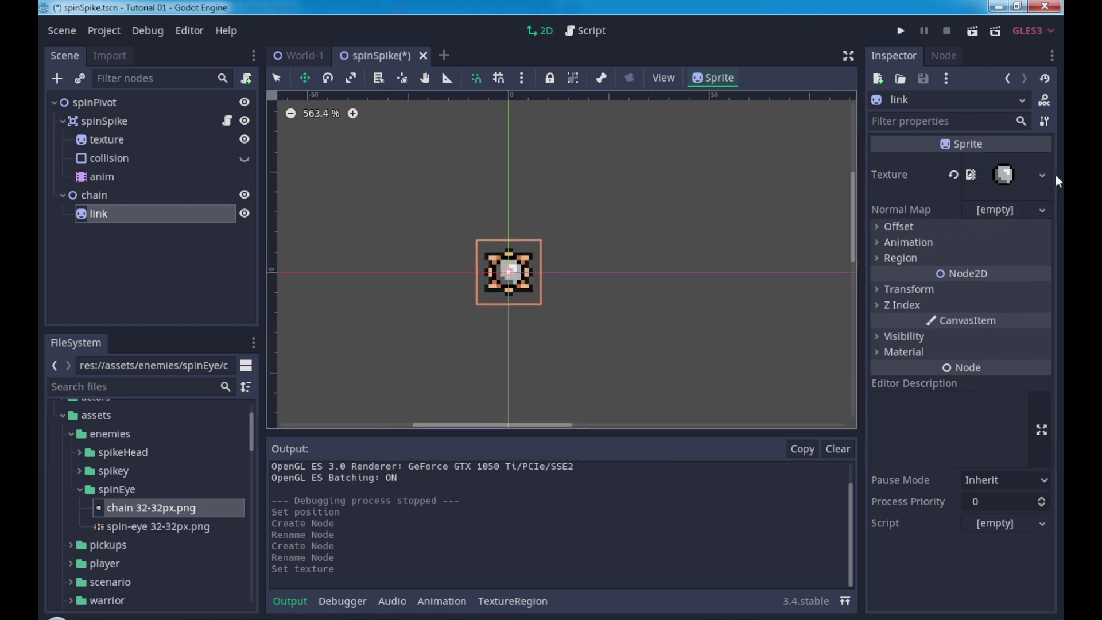
key("ctrl+z")
key("ctrl+shift+z")
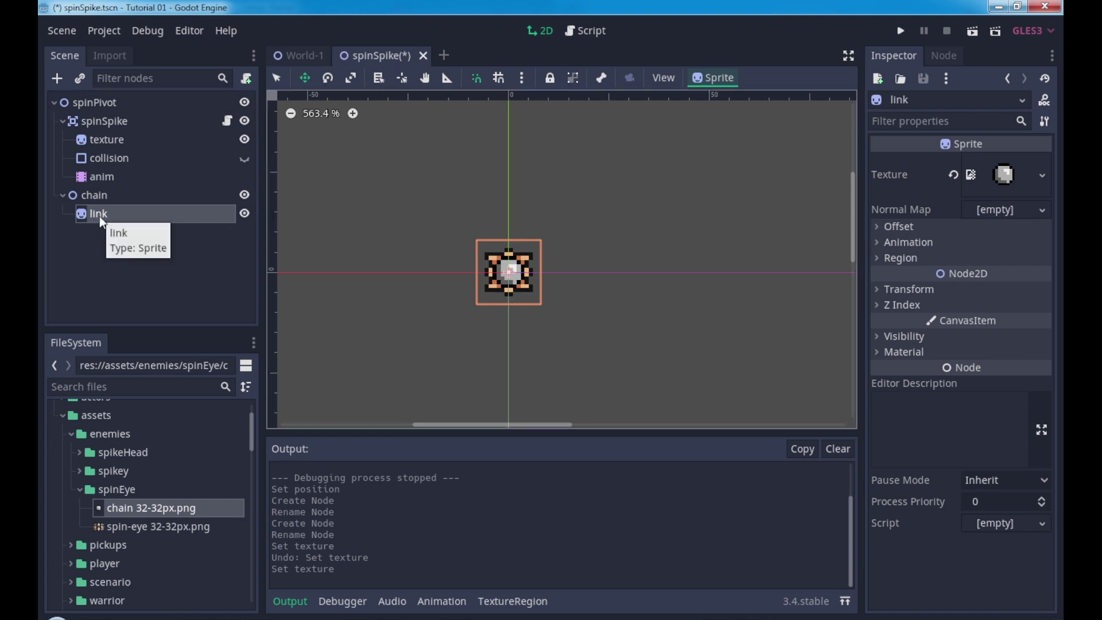
key("ctrl+d")
key("ctrl+d")
key("ctrl+d")
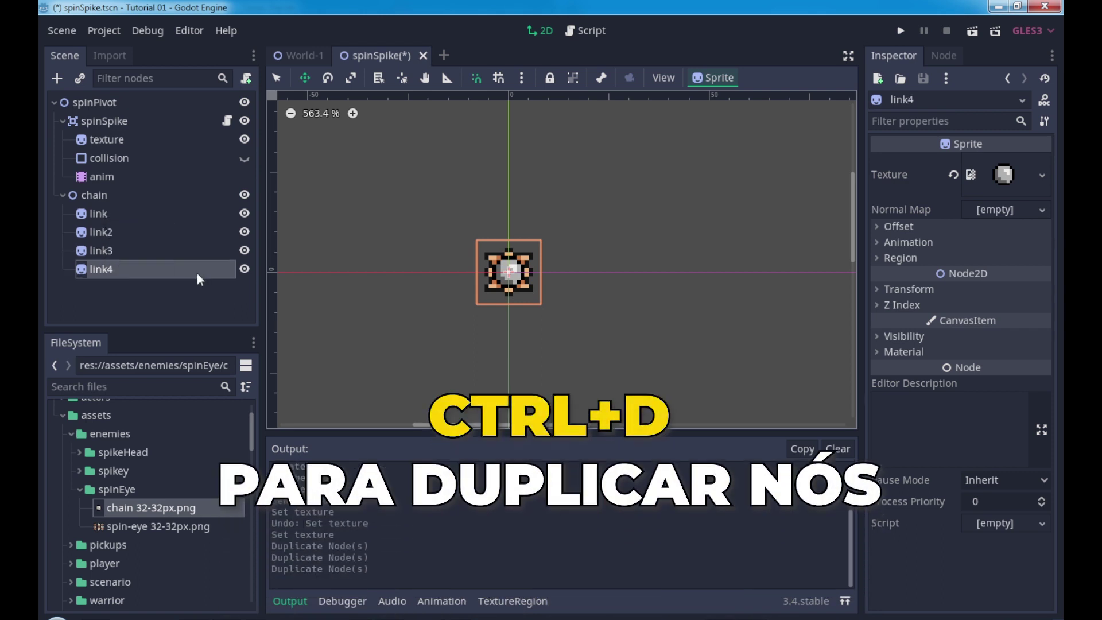
key("ctrl+d")
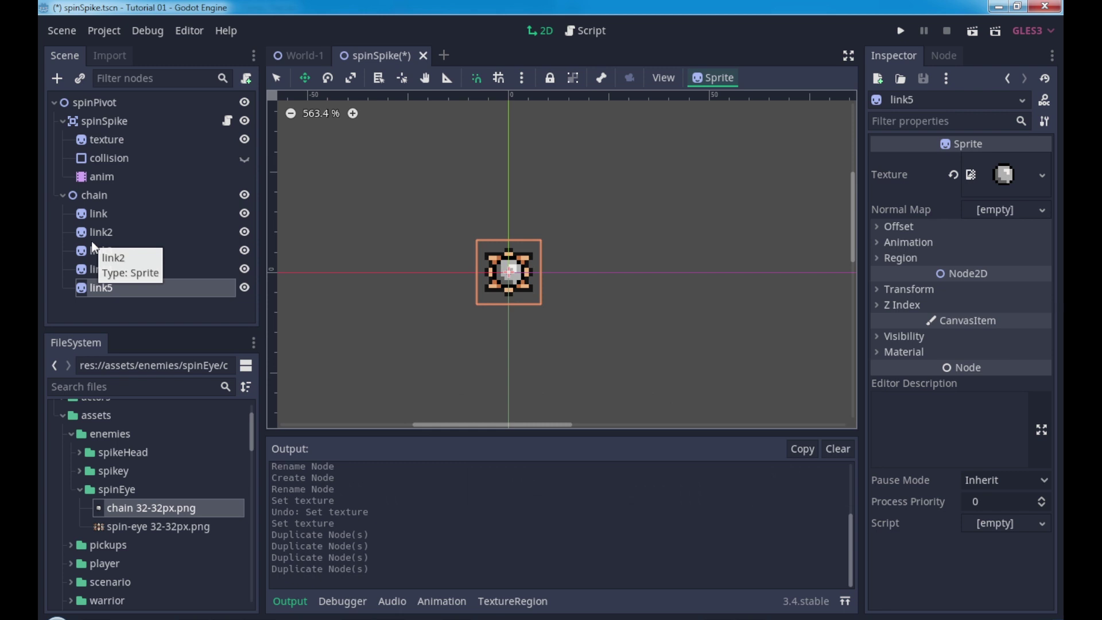
Widen the script editor, collapse the output panel and insert a blank line 7.
left_click(590, 36)
left_click(848, 56)
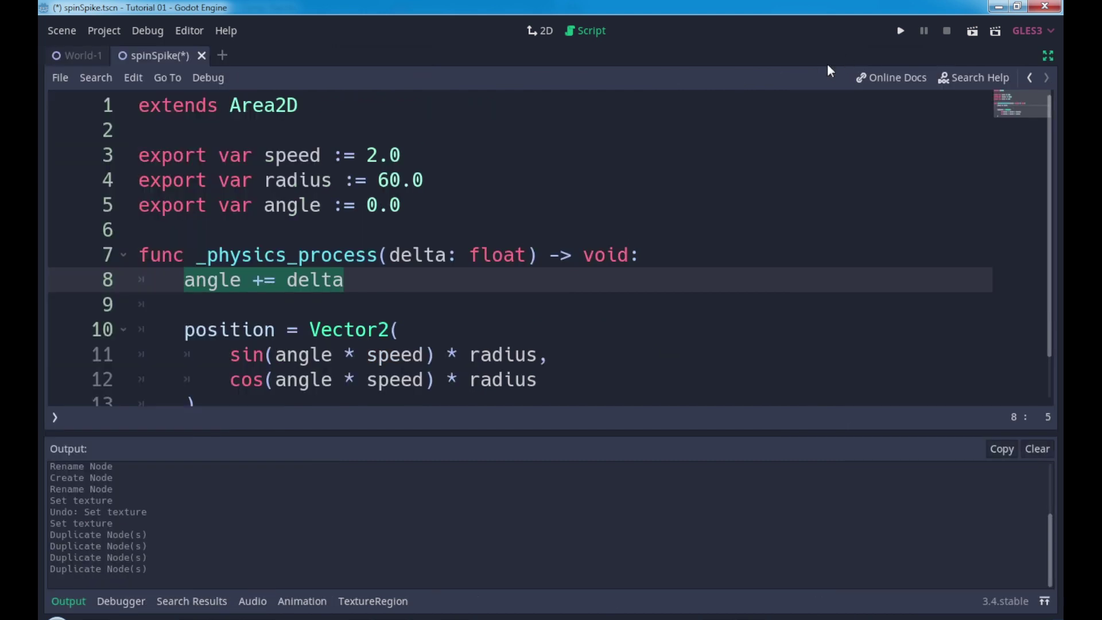
left_click(71, 602)
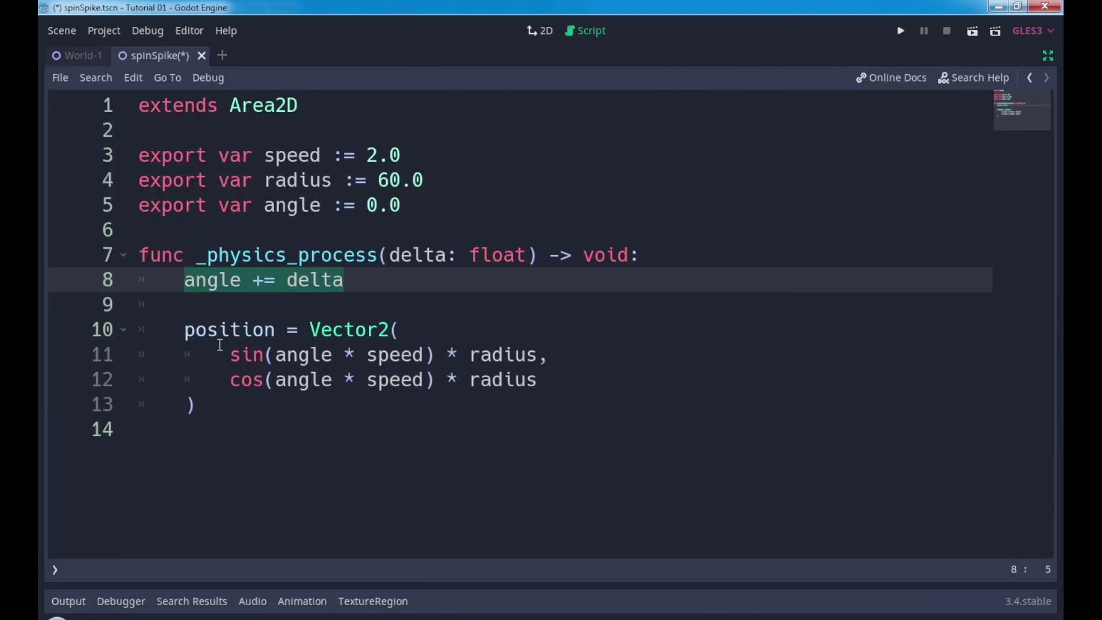
left_click(228, 231)
key("Return")
Drop export from the angle variable and begin an onready var declaration on line 7.
type("on")
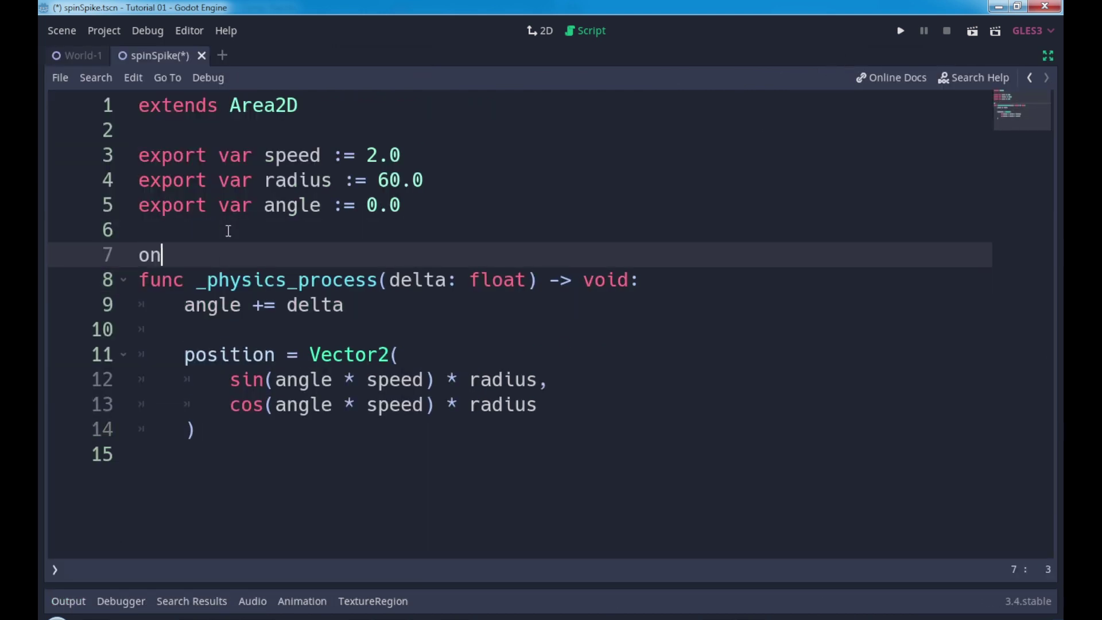
type("ready")
key("Up")
key("Up")
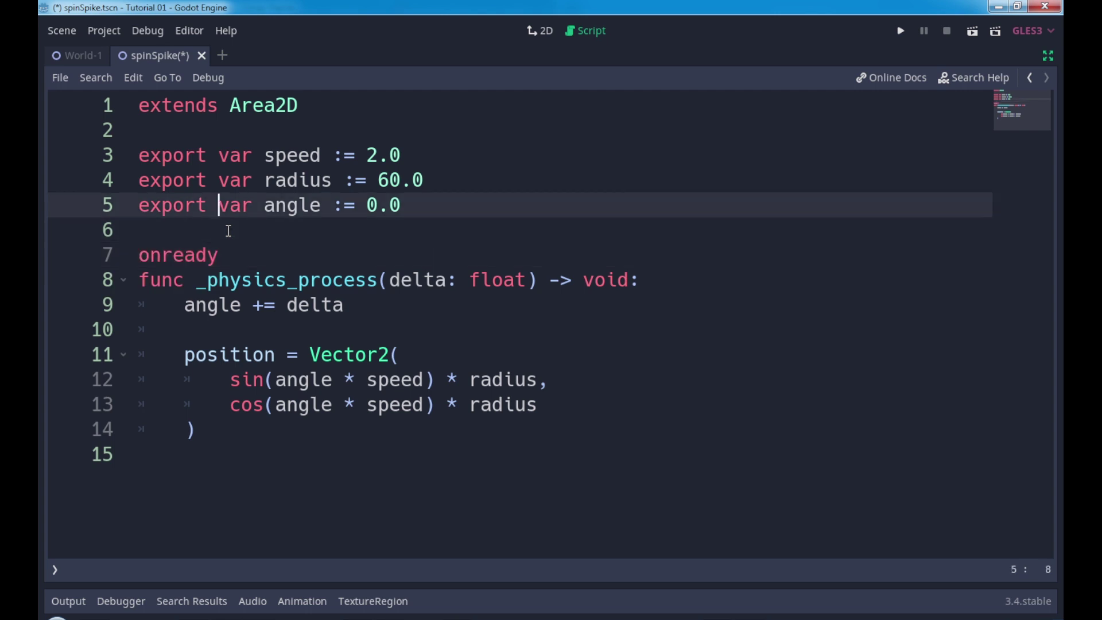
key("shift+Home")
key("BackSpace")
key("Down")
key("Down")
key("End")
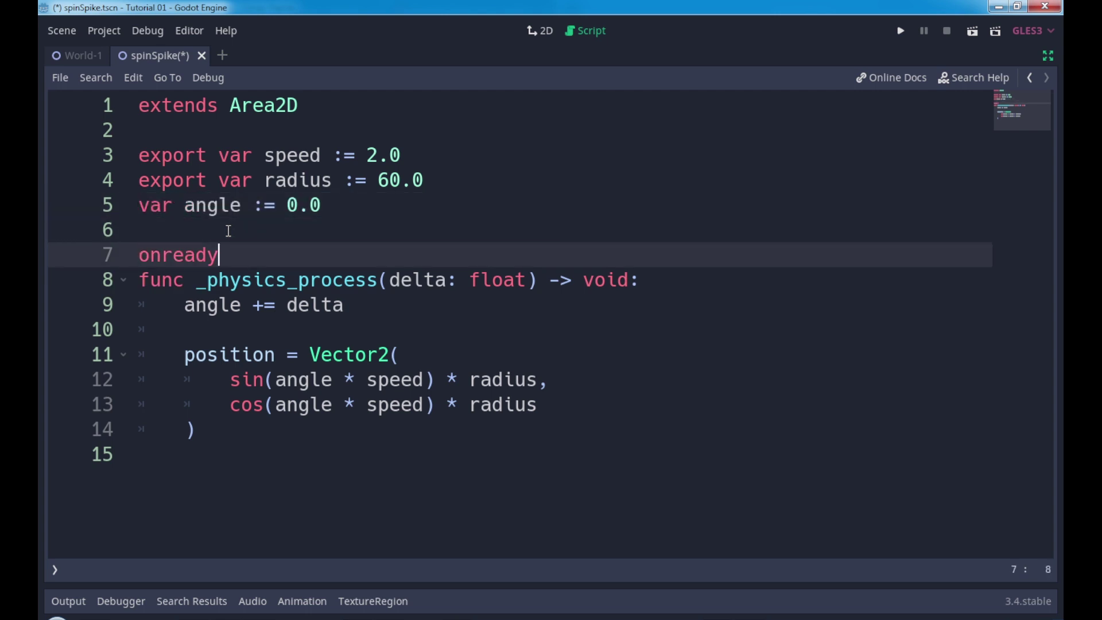
type(" var")
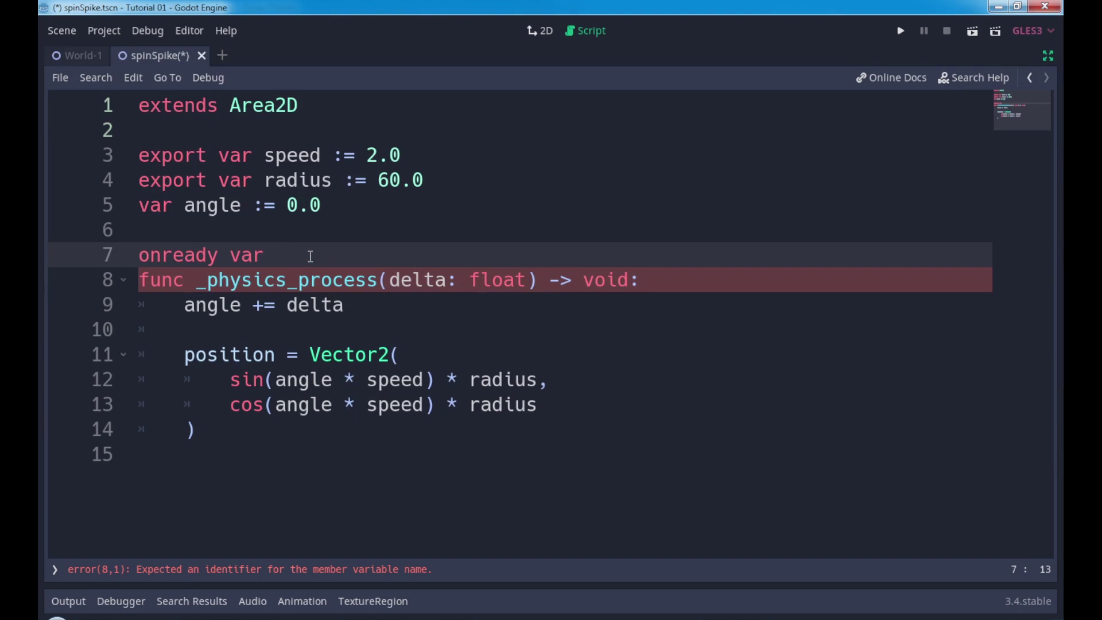
left_click(1037, 56)
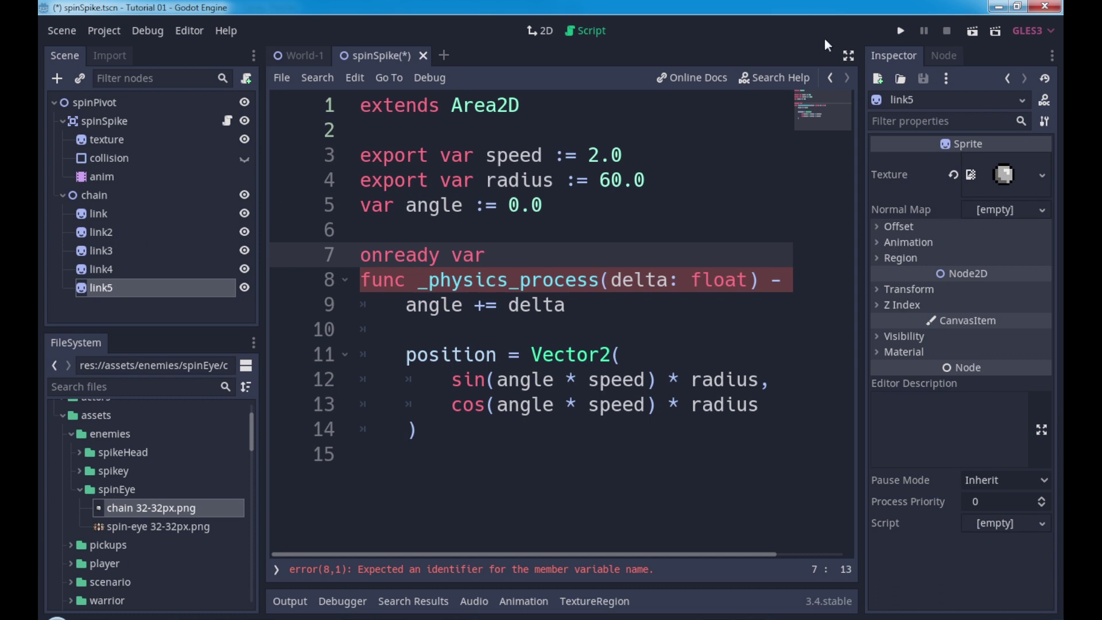
left_click(851, 57)
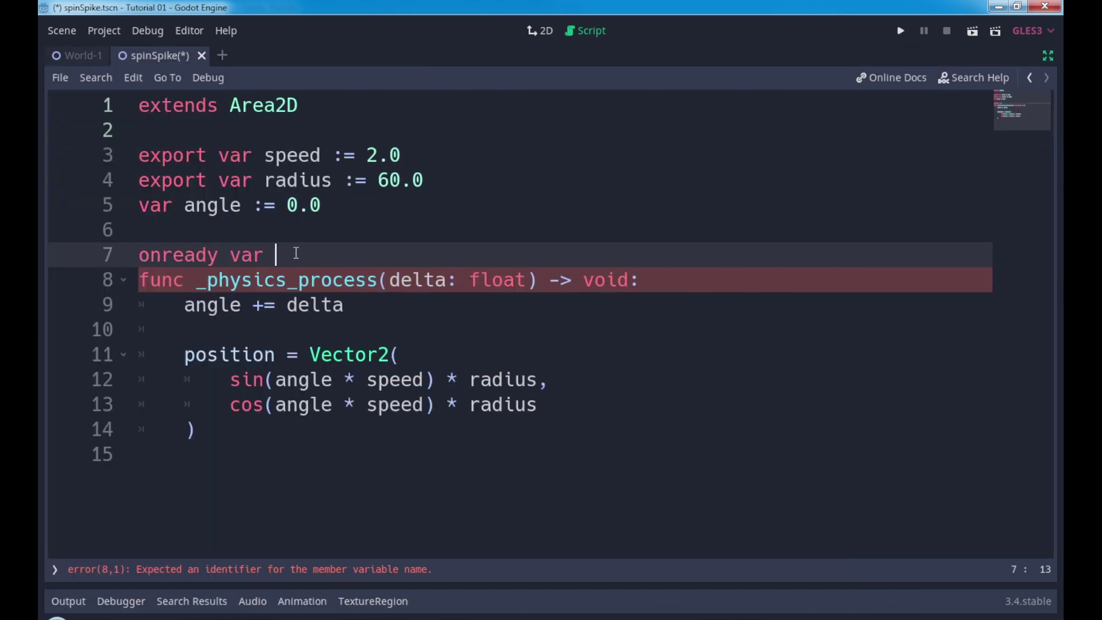
Complete the line as onready var chain = get_parent().get_node("chain").
type("chain ")
type("= ge")
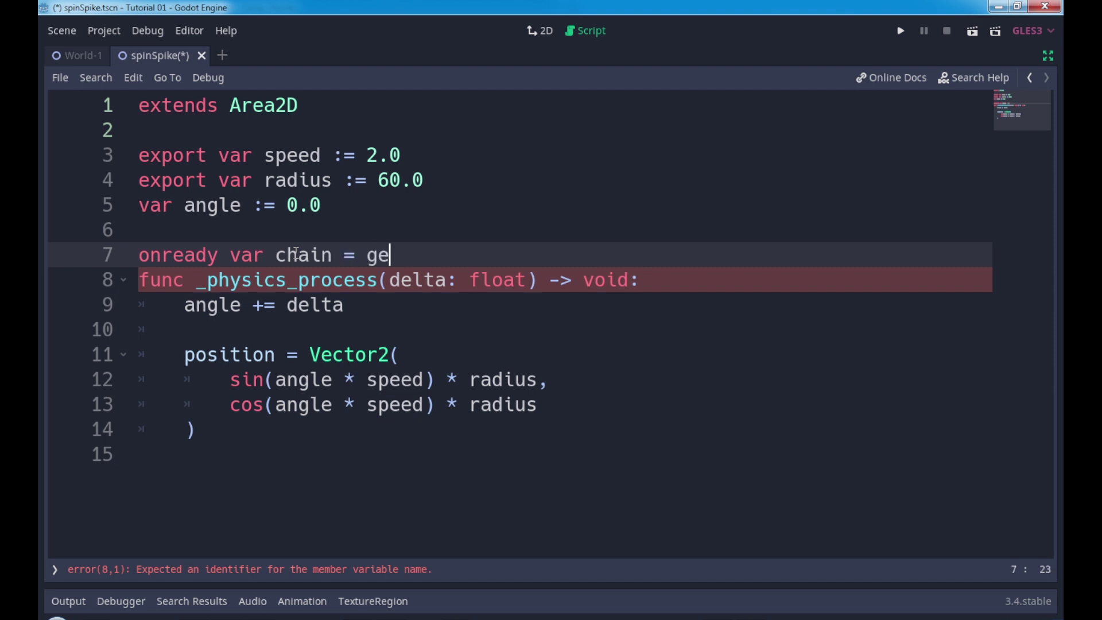
type("t_pa")
key("Return")
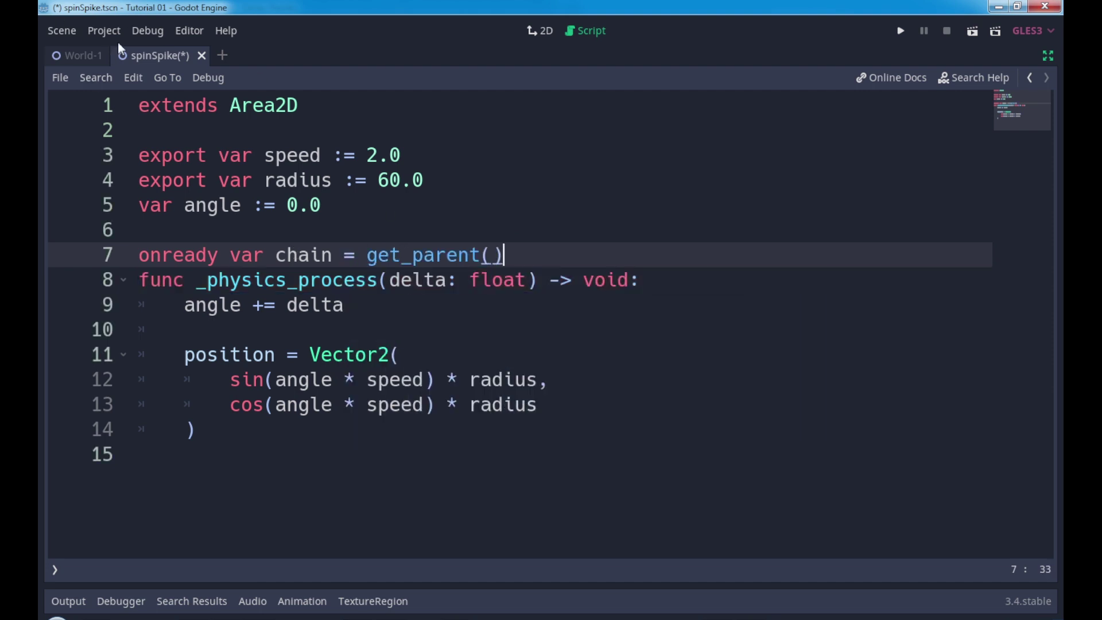
type(".get")
type("_node")
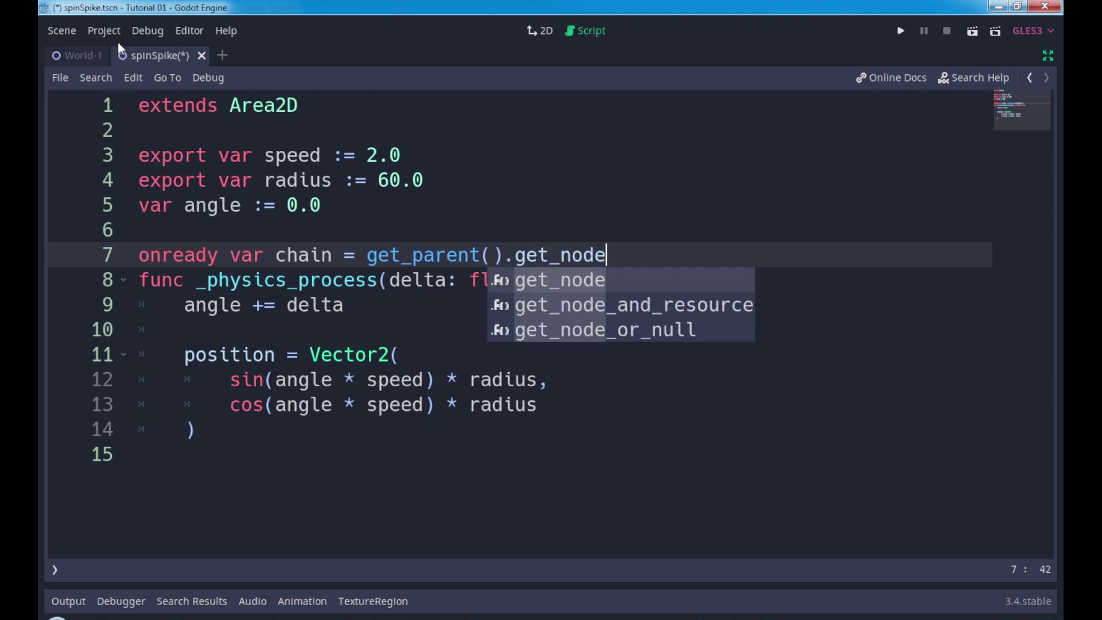
type("(")
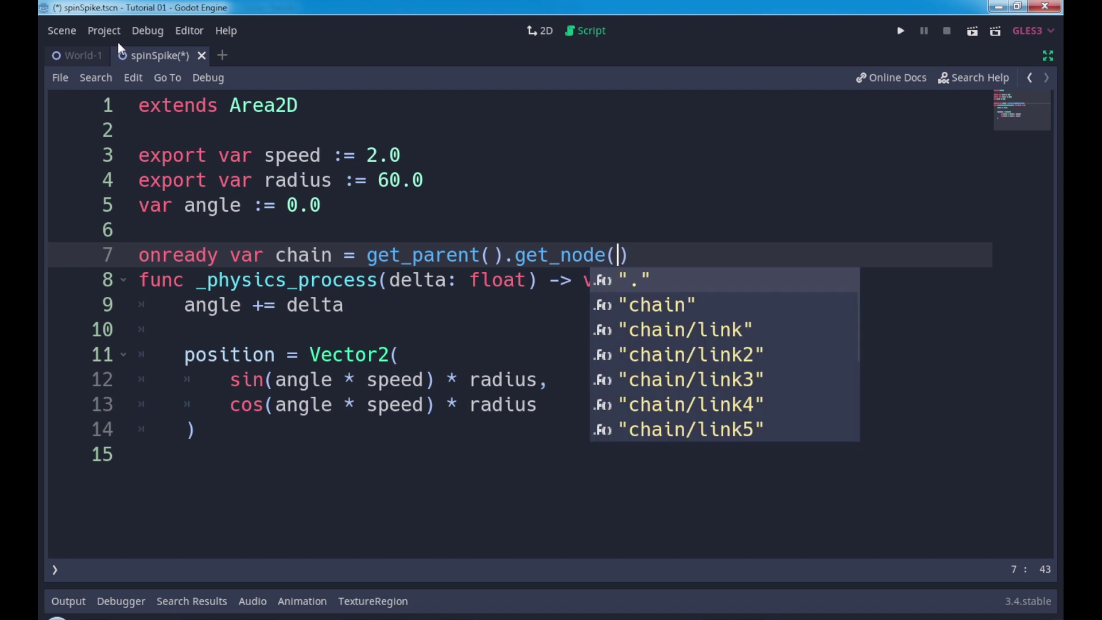
key("Down")
key("Return")
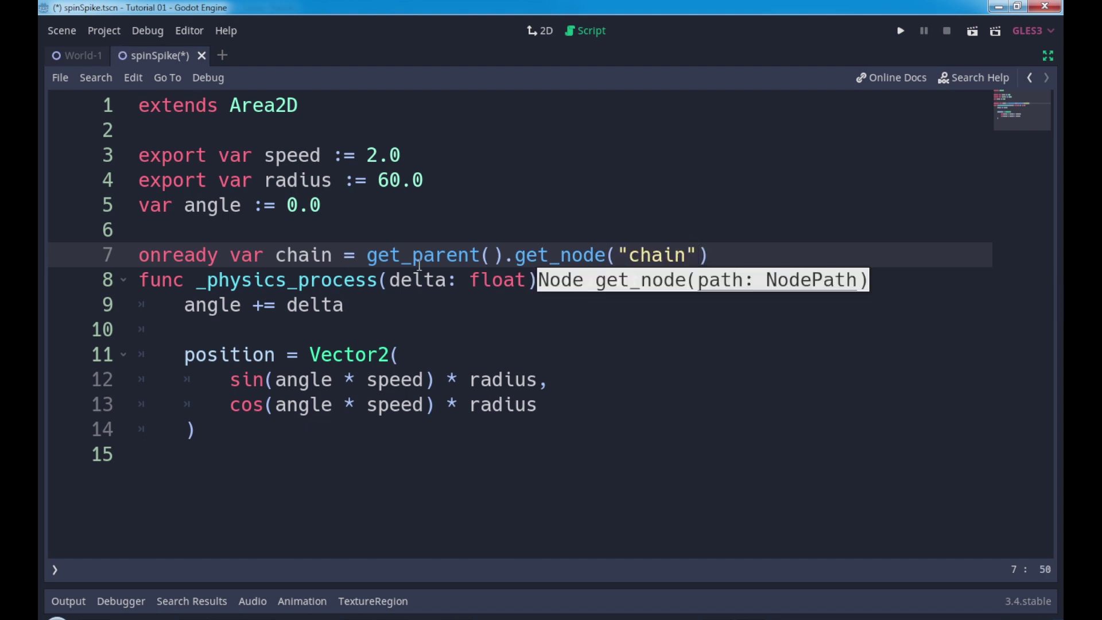
left_click(1044, 60)
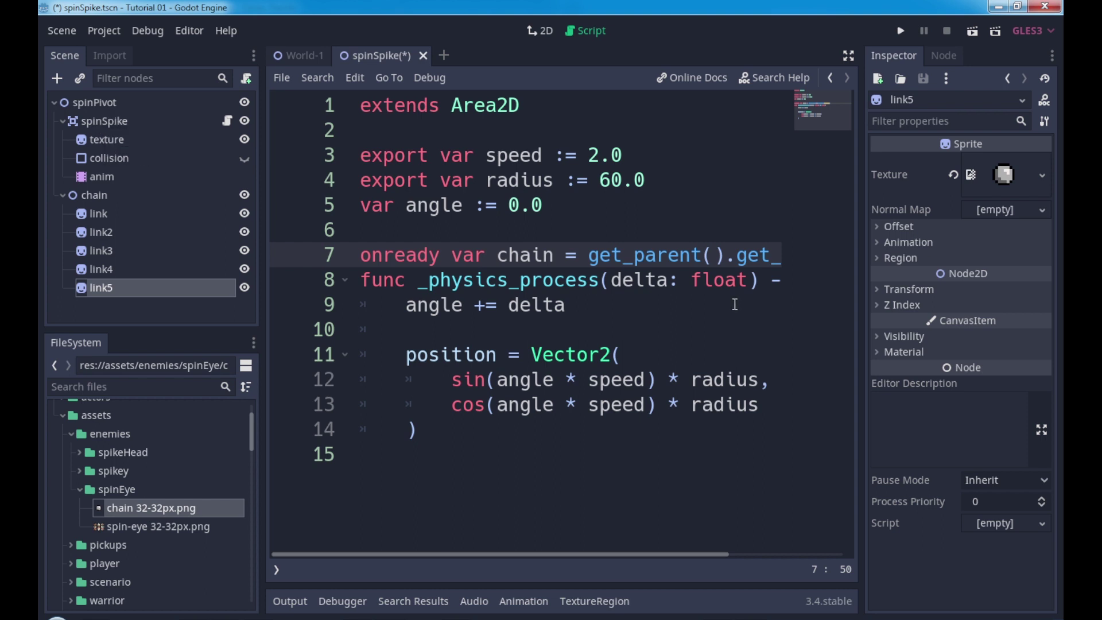
left_click(849, 55)
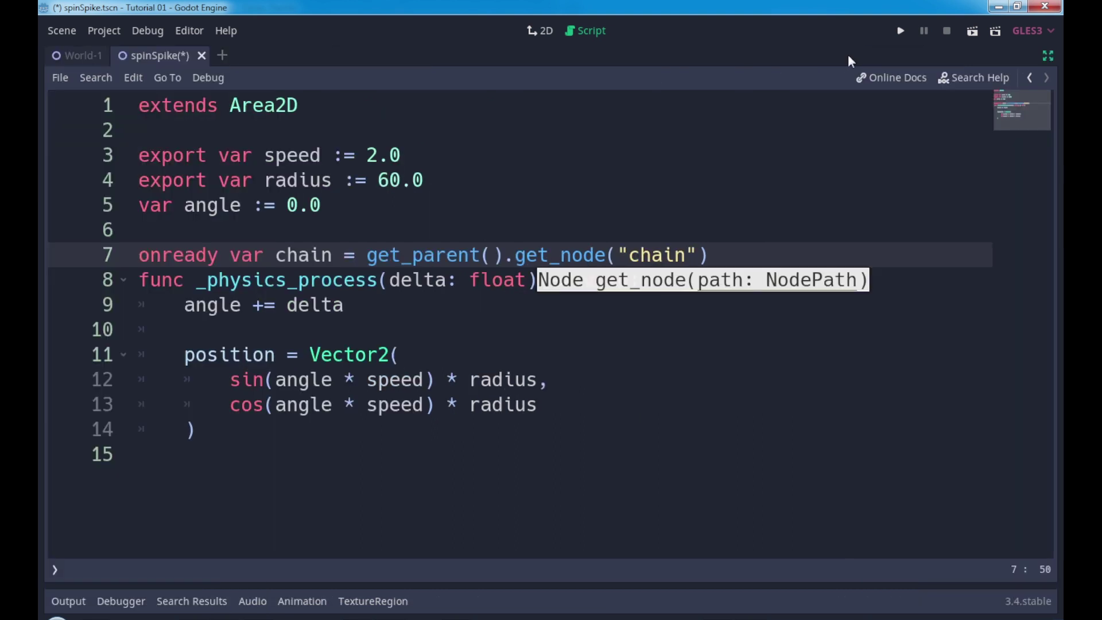
left_click(748, 253)
Declare var link_radius = 0 at the end of the function and save the scene.
key("Return")
key("ctrl+End")
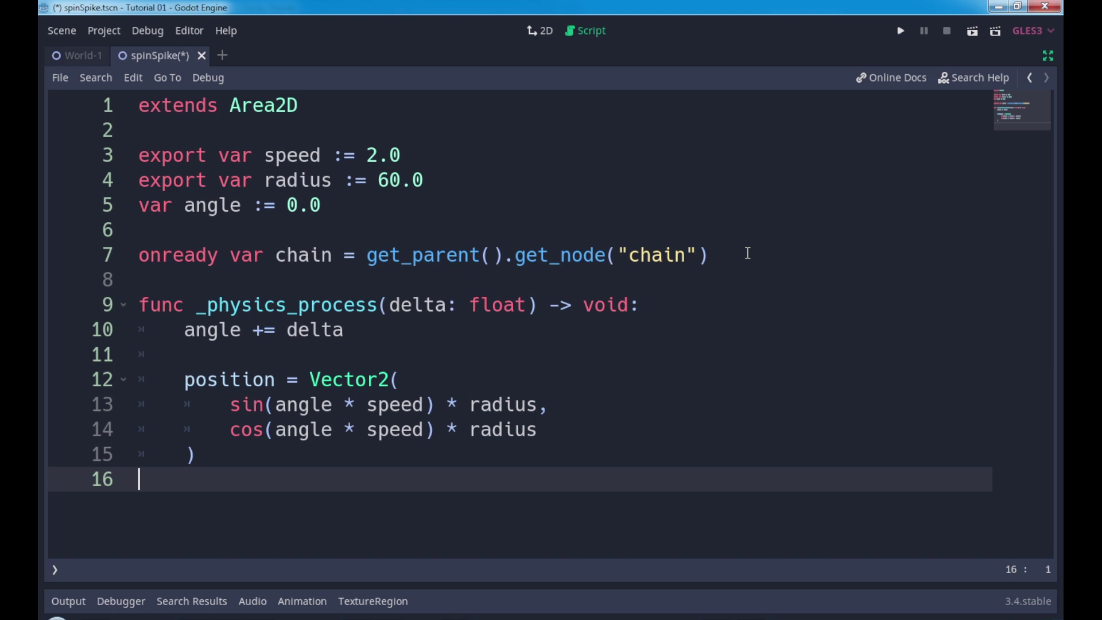
key("Tab")
key("Return")
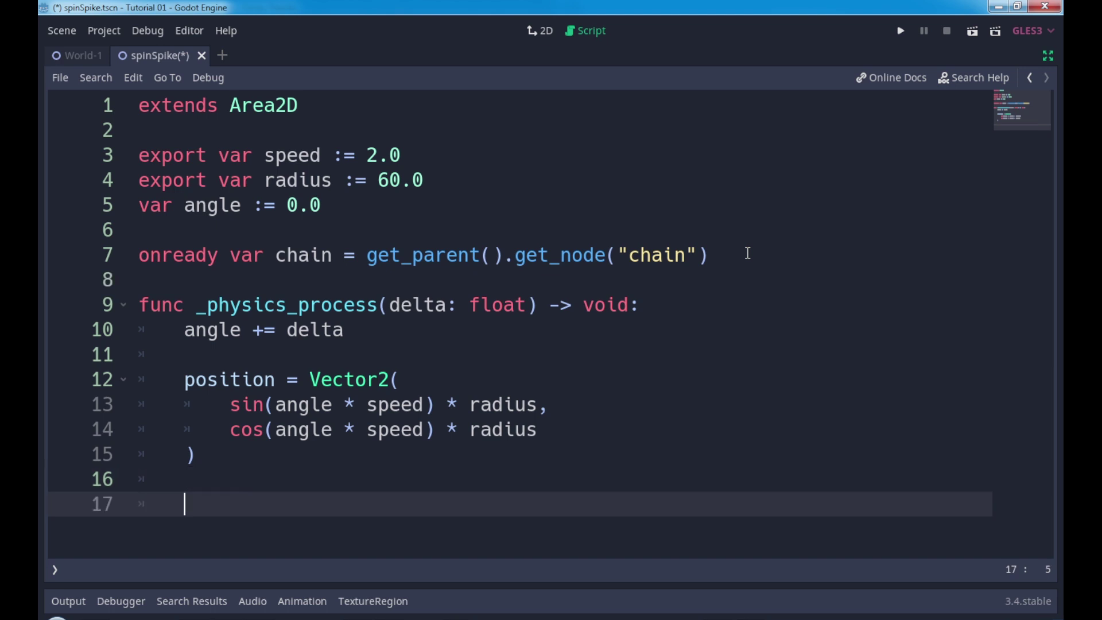
type("var link")
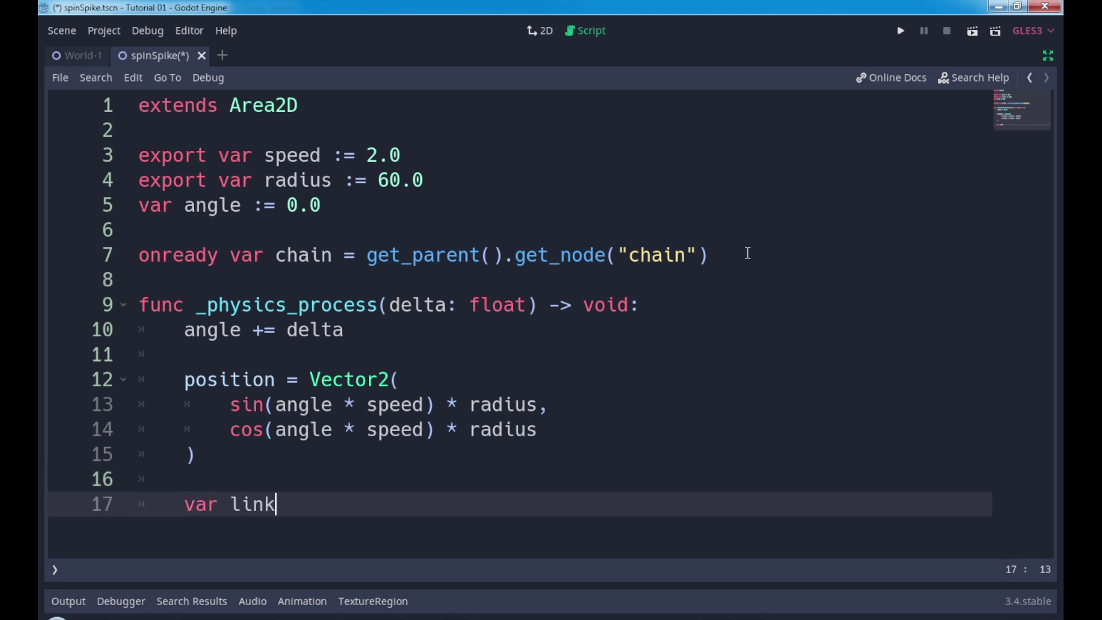
type("_radius")
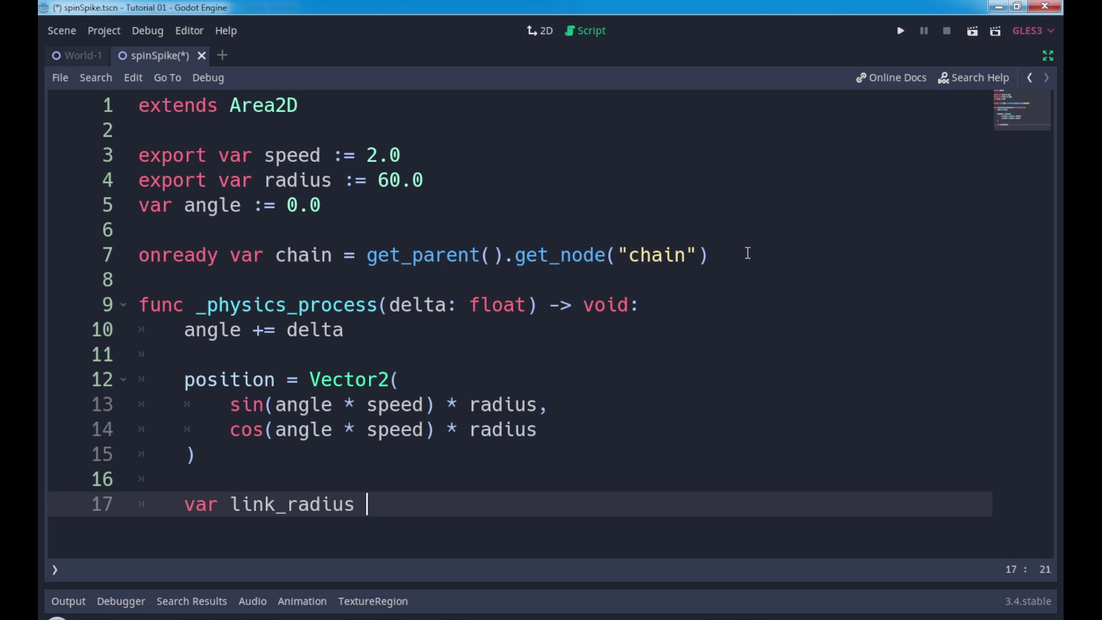
type(" = 0")
key("Return")
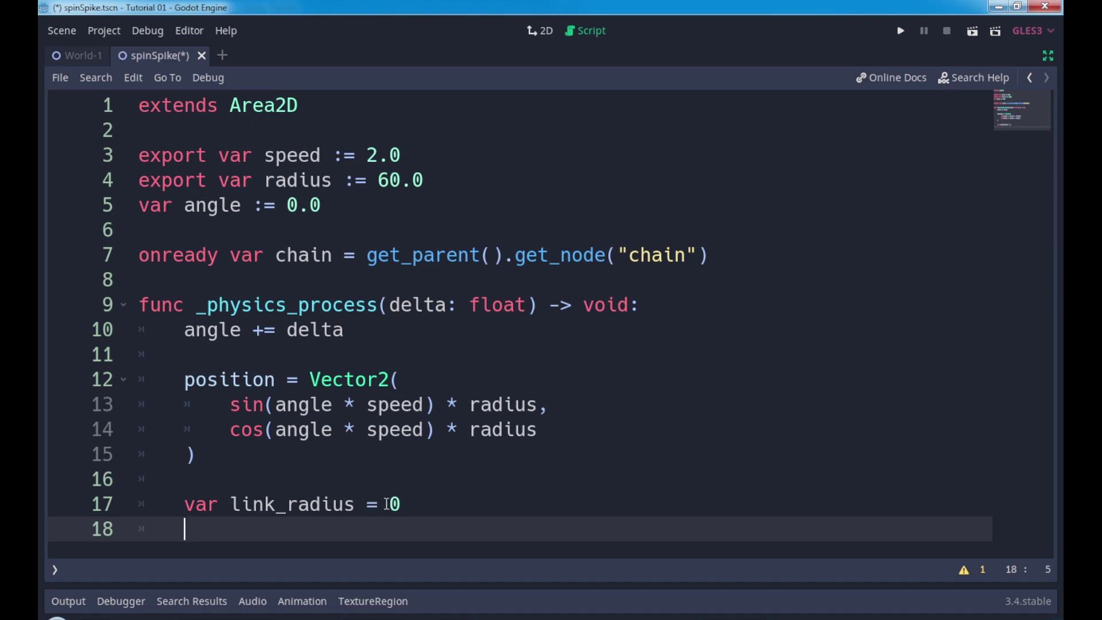
key("ctrl+s")
Add a for links in chain.get_children() loop that sets links.position with the copied Vector2 block.
key("Return")
type("fo")
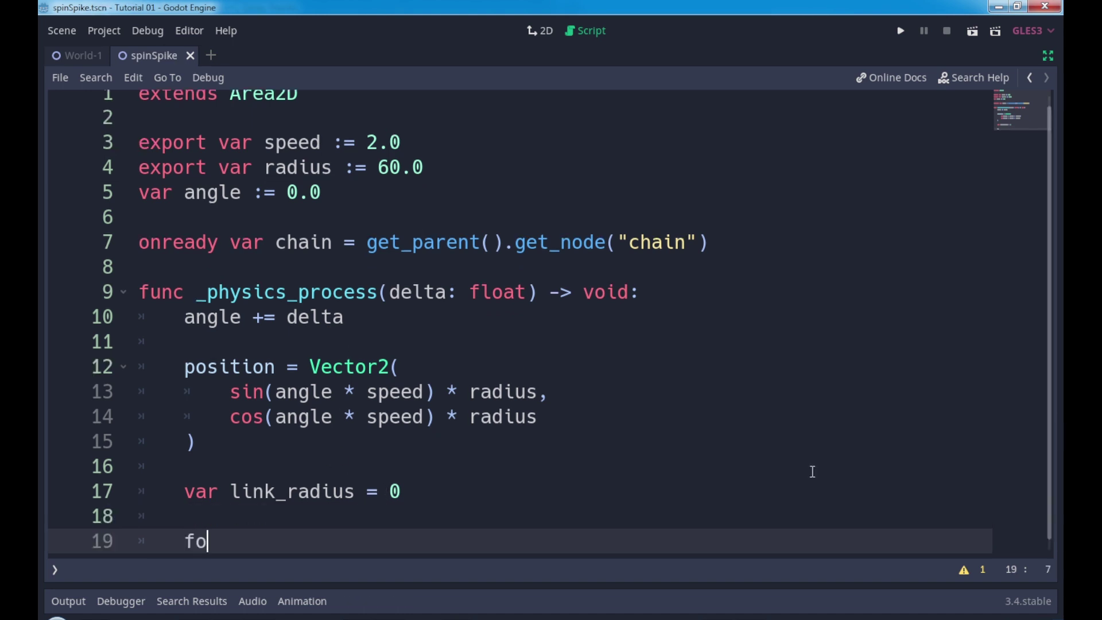
type("r l")
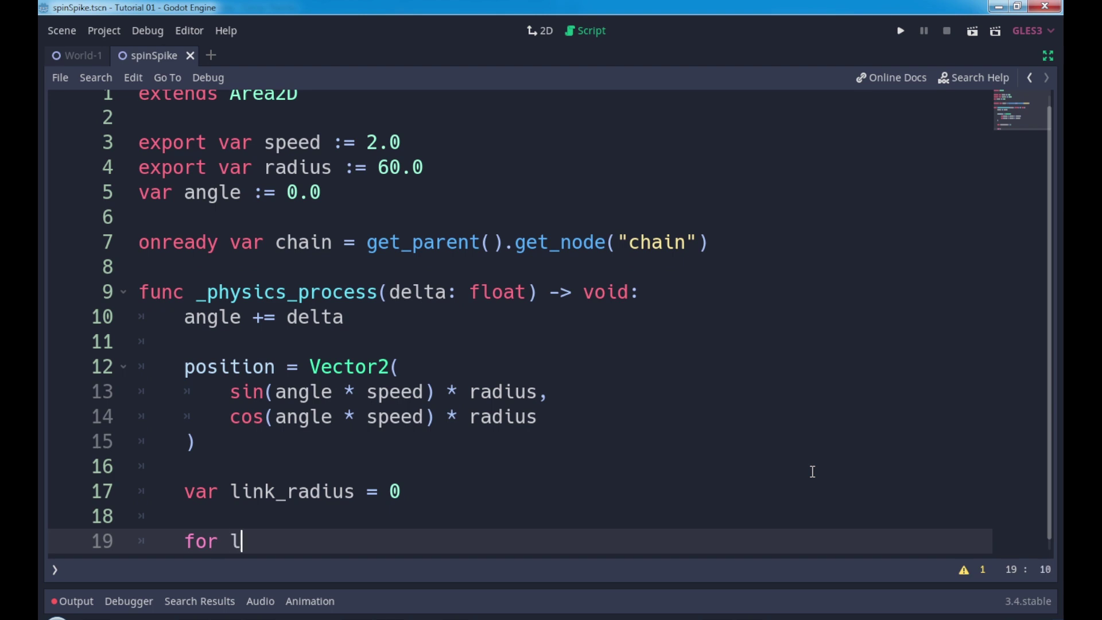
type("inks in")
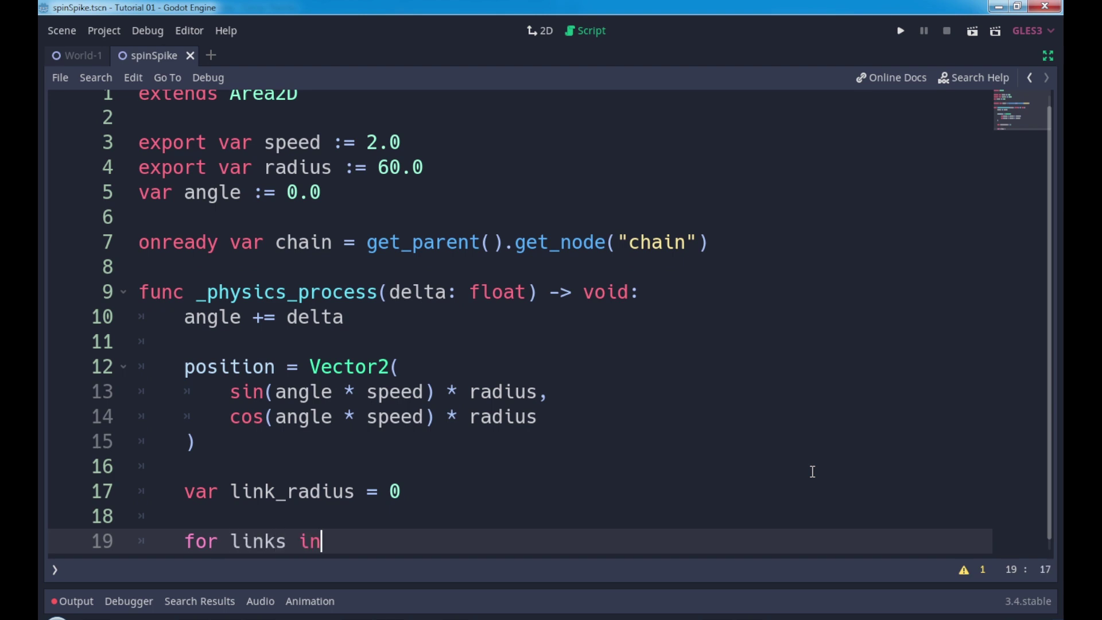
type(" chain")
type(".get")
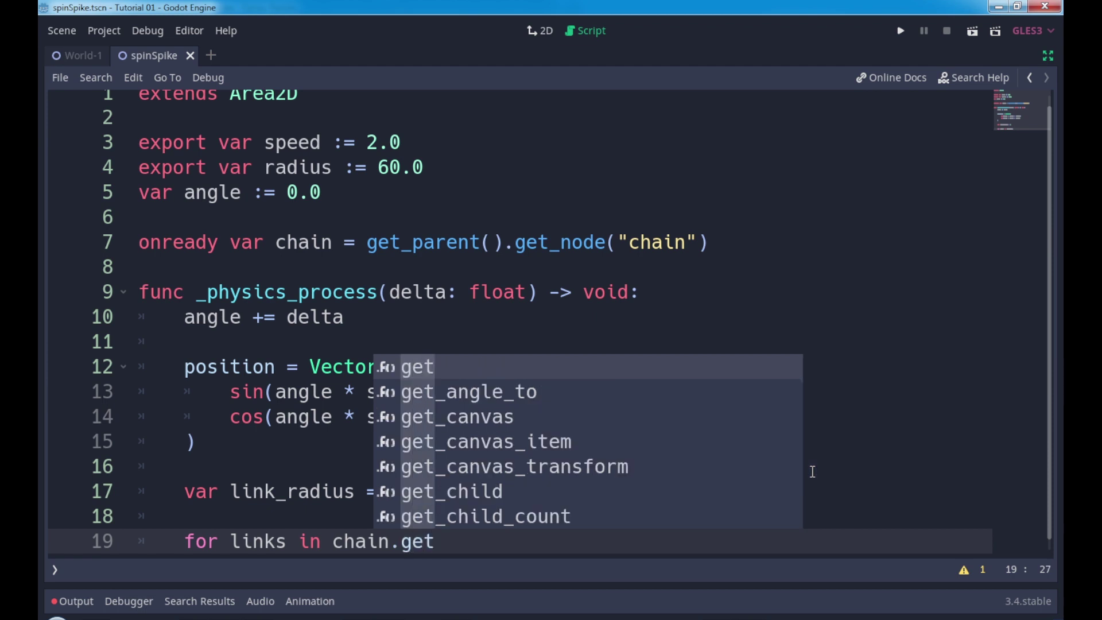
type("_ch")
key("Down")
key("Down")
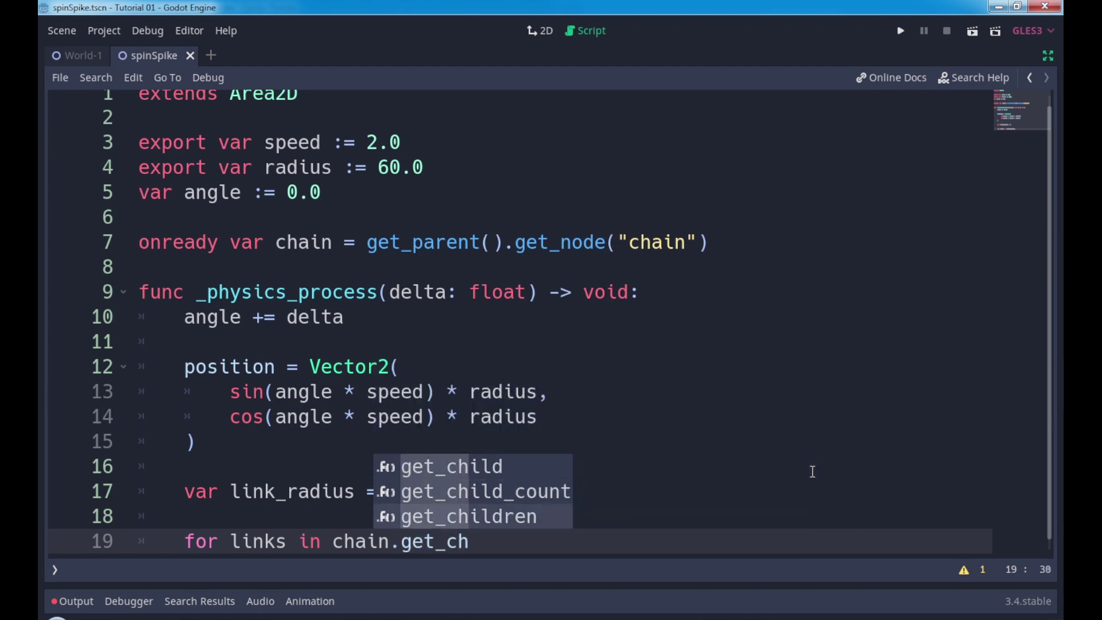
key("Return")
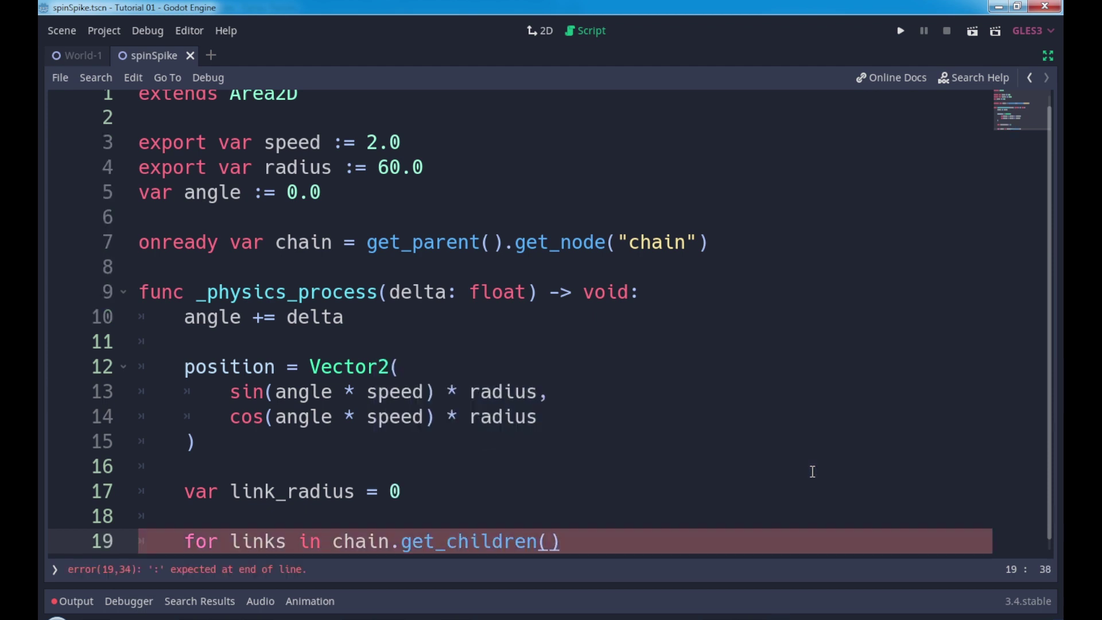
type(":")
key("Return")
type("li")
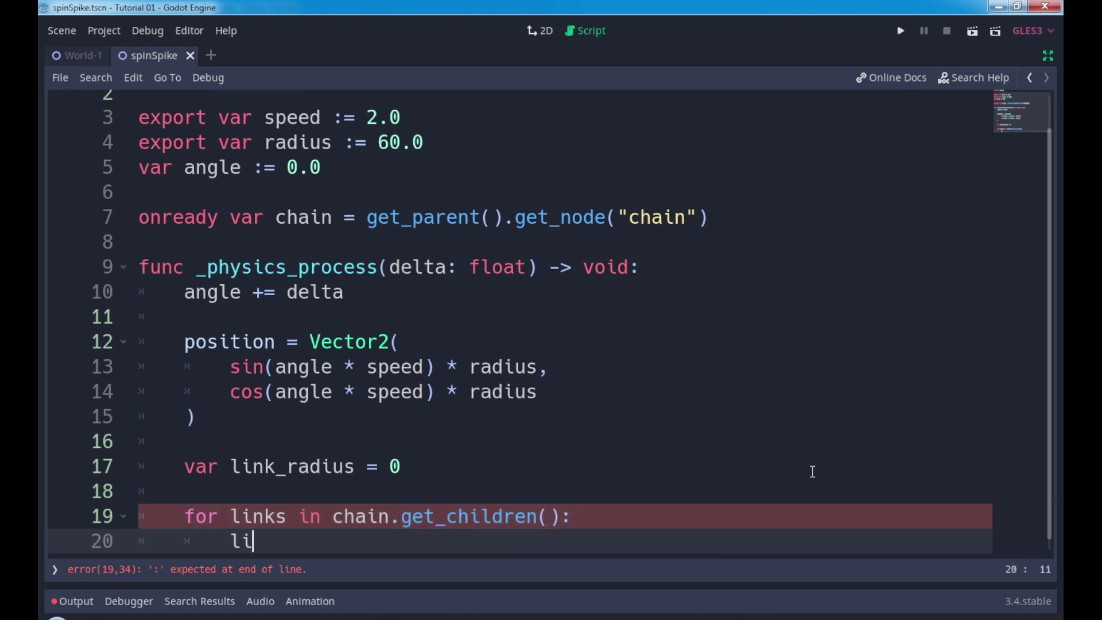
type("nks.")
left_click_drag(241, 416, 184, 342)
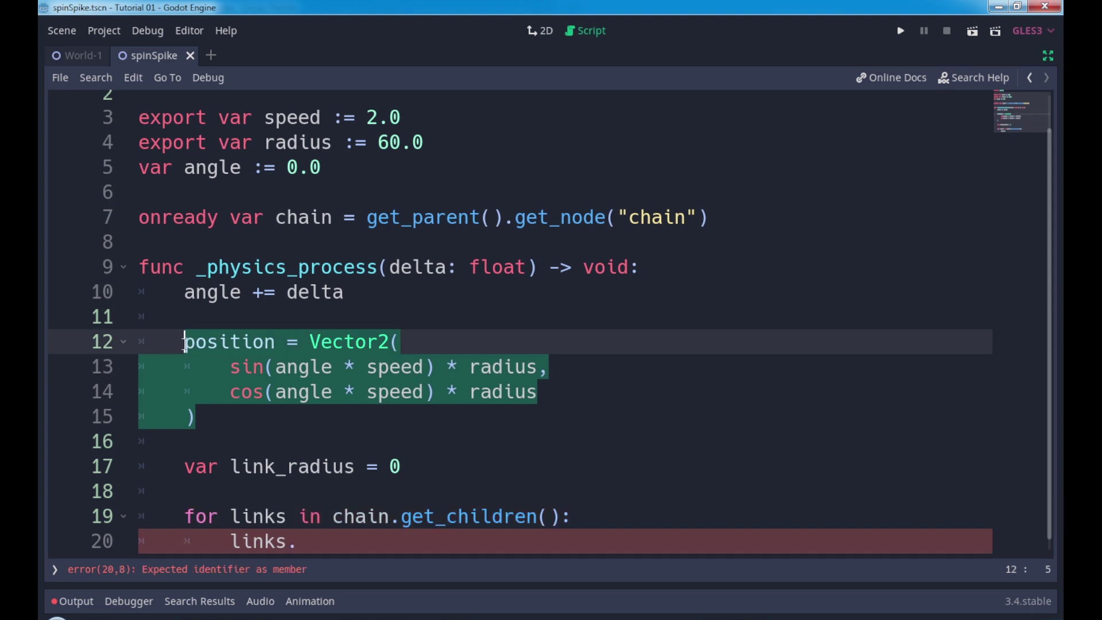
key("ctrl+c")
left_click(318, 542)
key("ctrl+v")
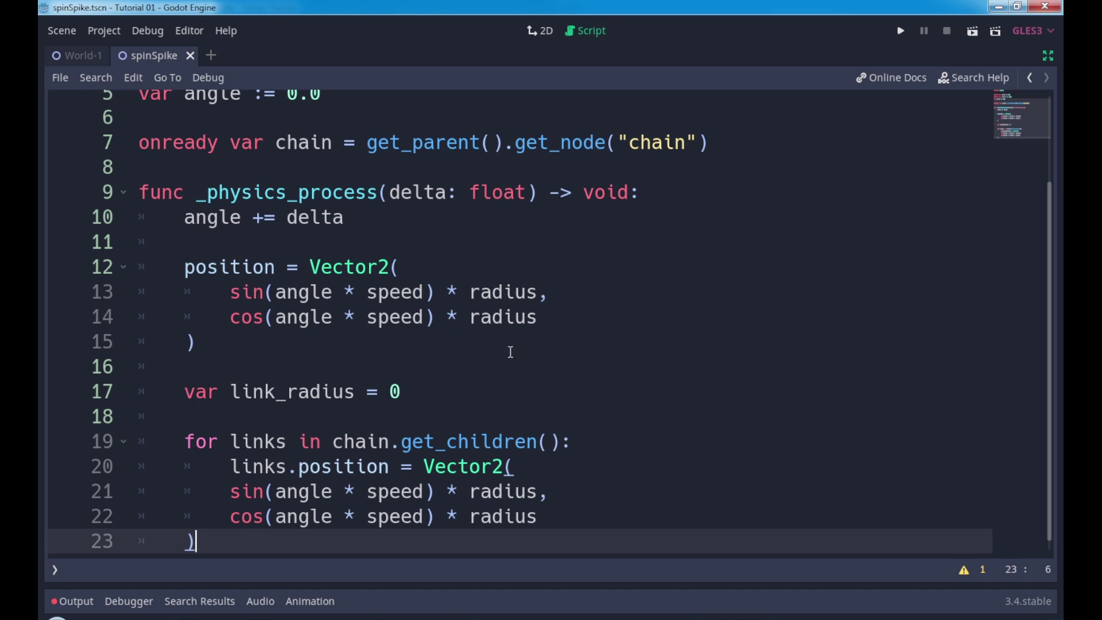
Change radius on line 21 to (radius / chain.get_child_count()).
left_click(471, 494)
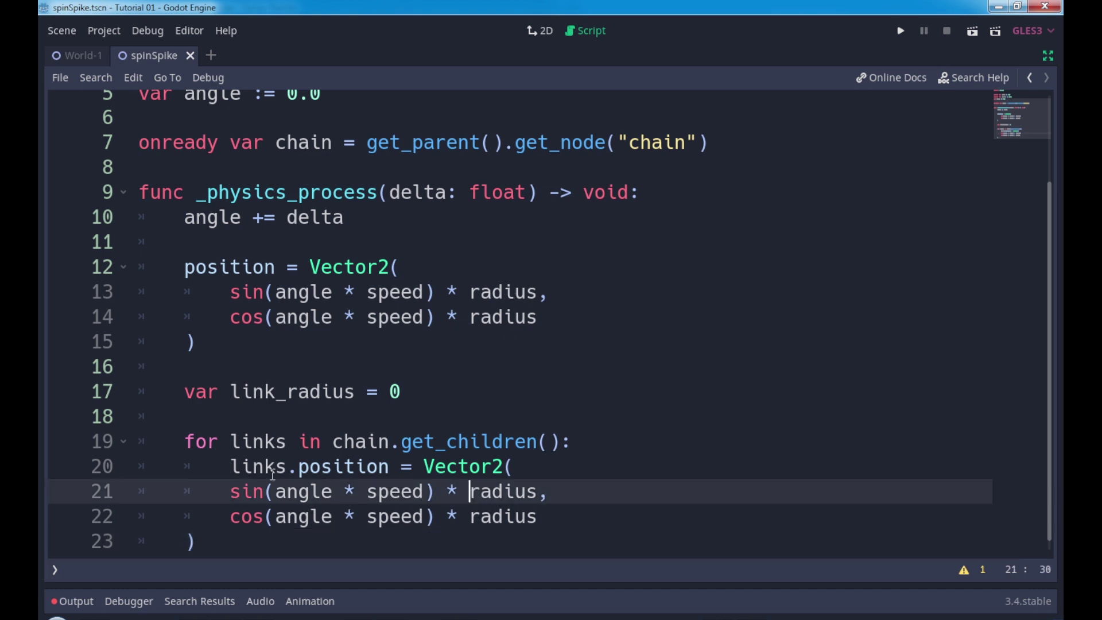
type("(")
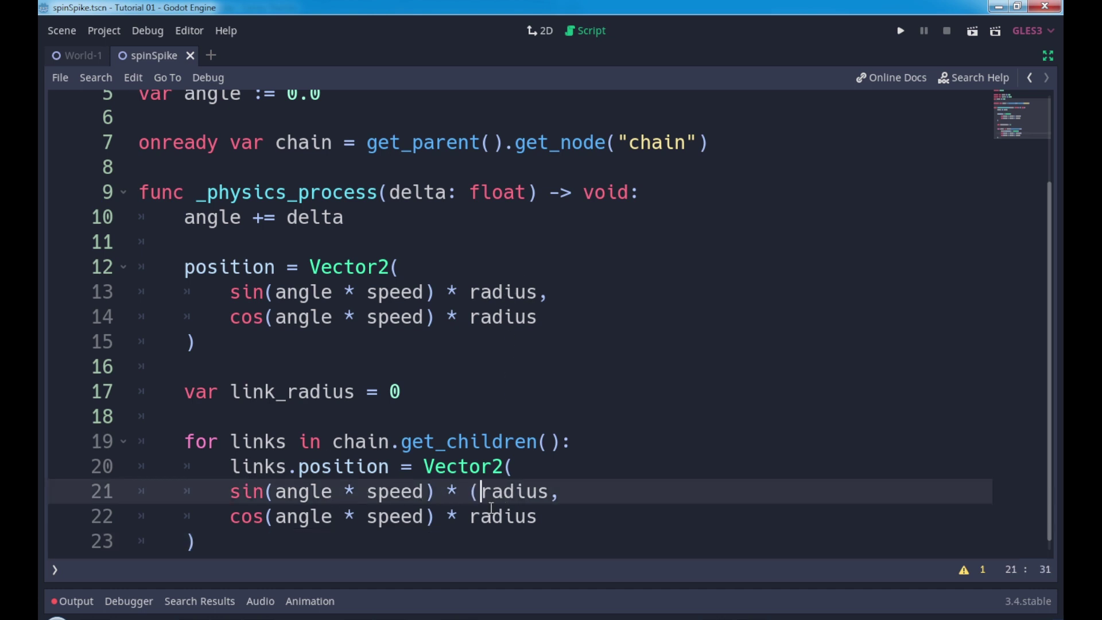
key("Right")
key("Right")
key("Right")
key("Right")
key("Right")
type("/ cha")
type("in.get_ch")
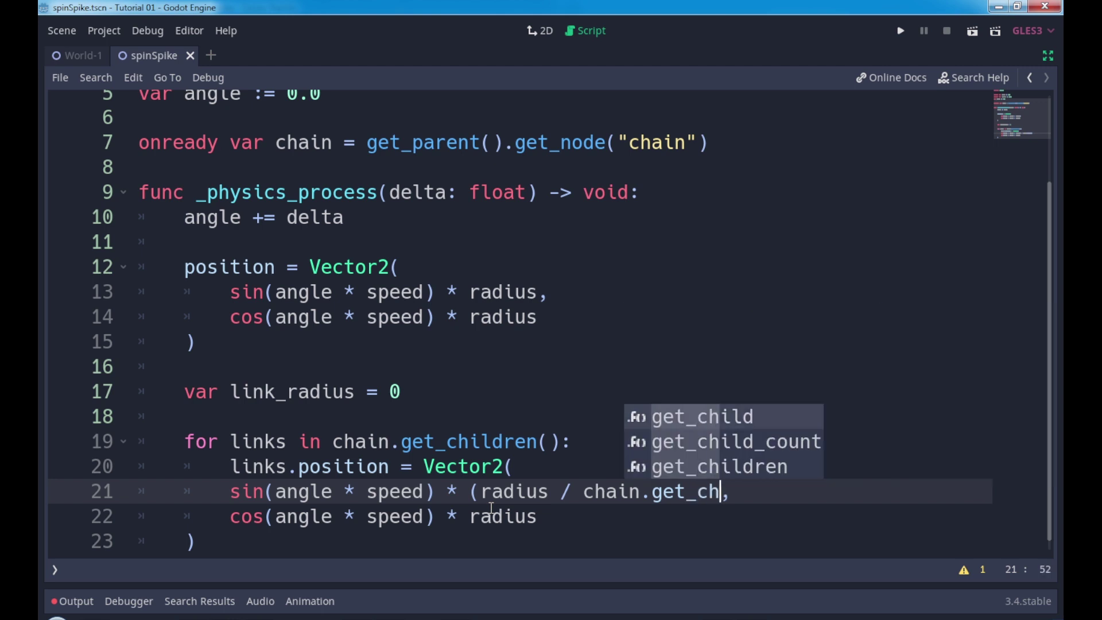
type("i")
key("Down")
key("Return")
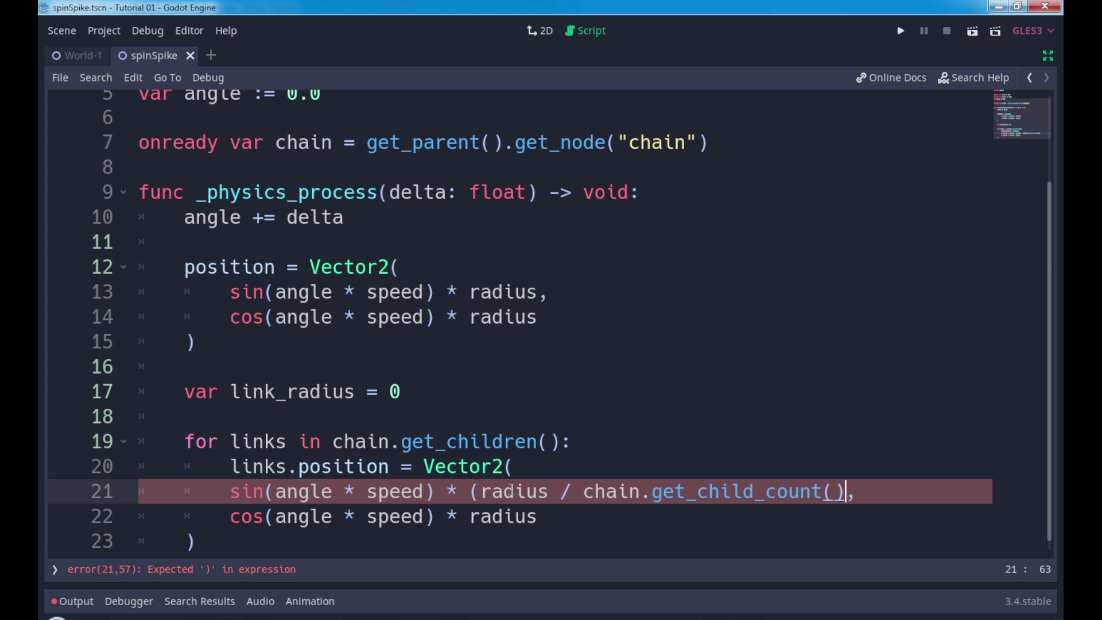
type(")")
Use the same divided radius on line 22 and indent the closing parenthesis into the loop.
left_click(470, 492, "shift")
key("ctrl+c")
left_click(545, 517)
double_click(482, 517)
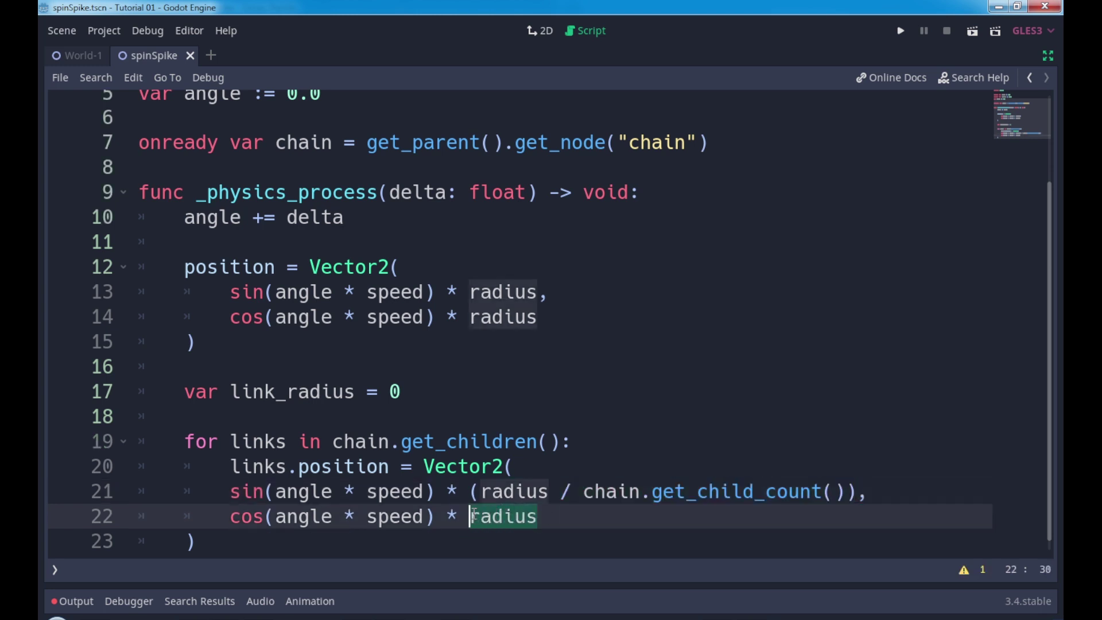
key("ctrl+v")
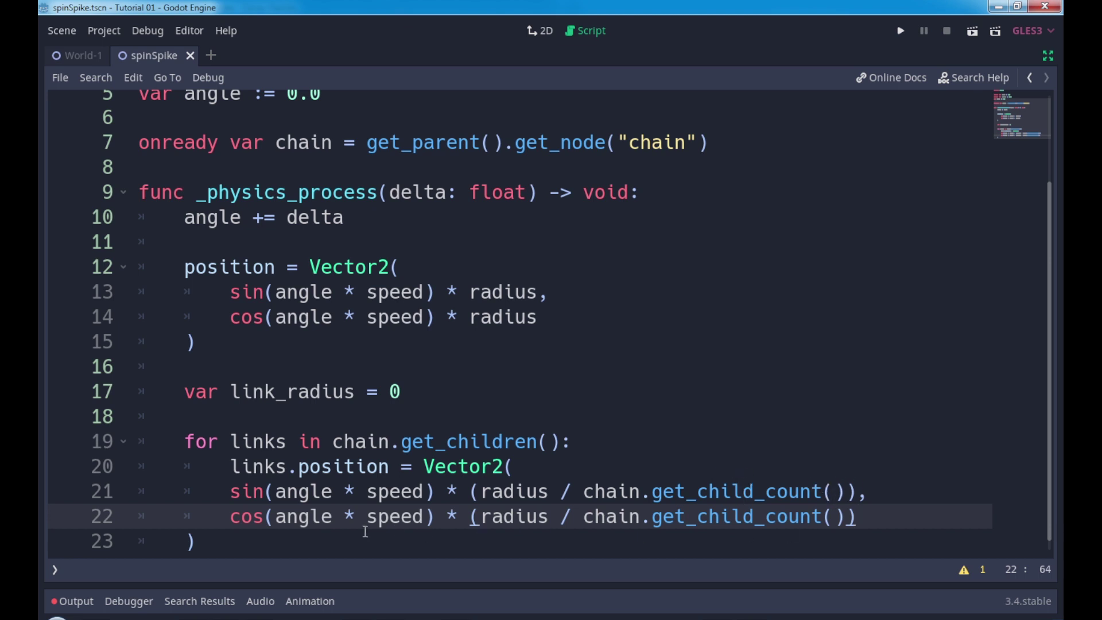
left_click(264, 539)
key("Tab")
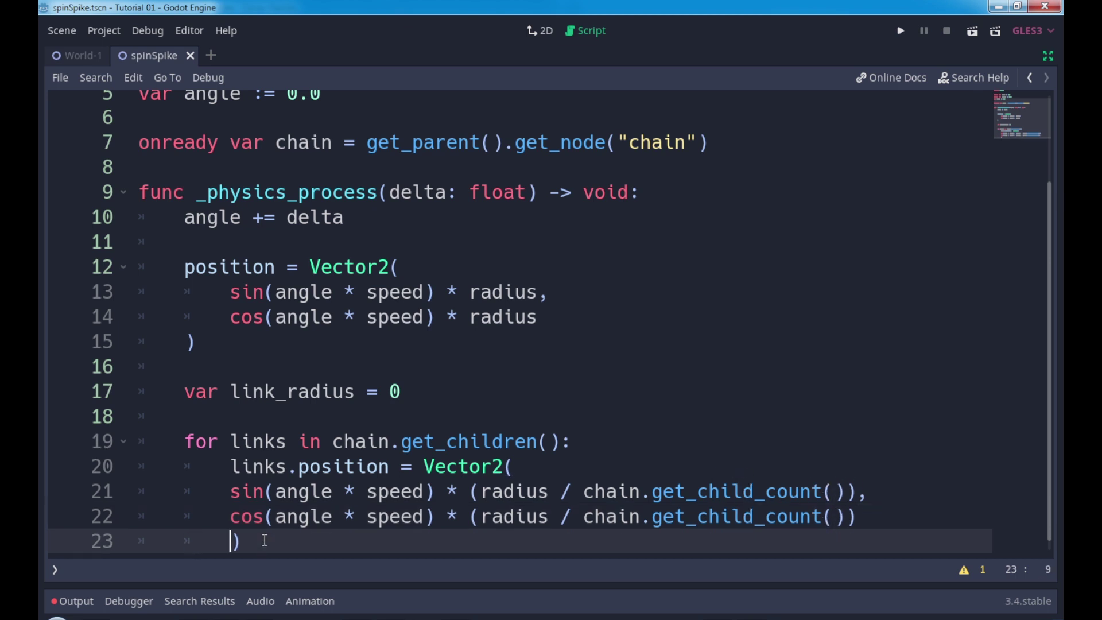
key("End")
Multiply each link's Vector2 by link_radius and add link_radius += 1 inside the loop.
type("* link")
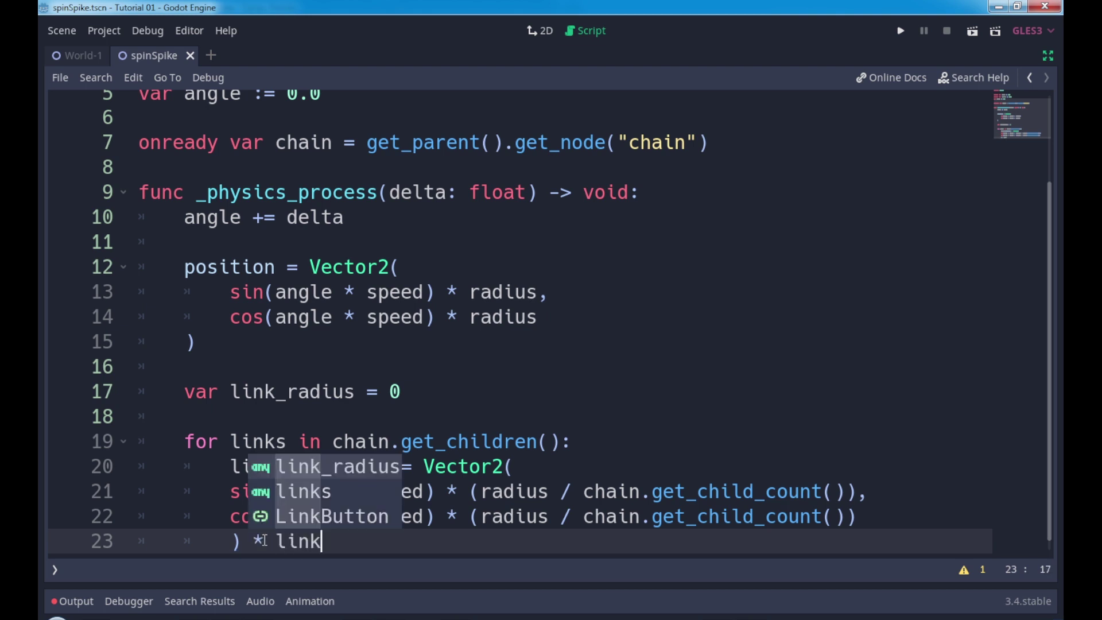
type("_ra")
key("Return")
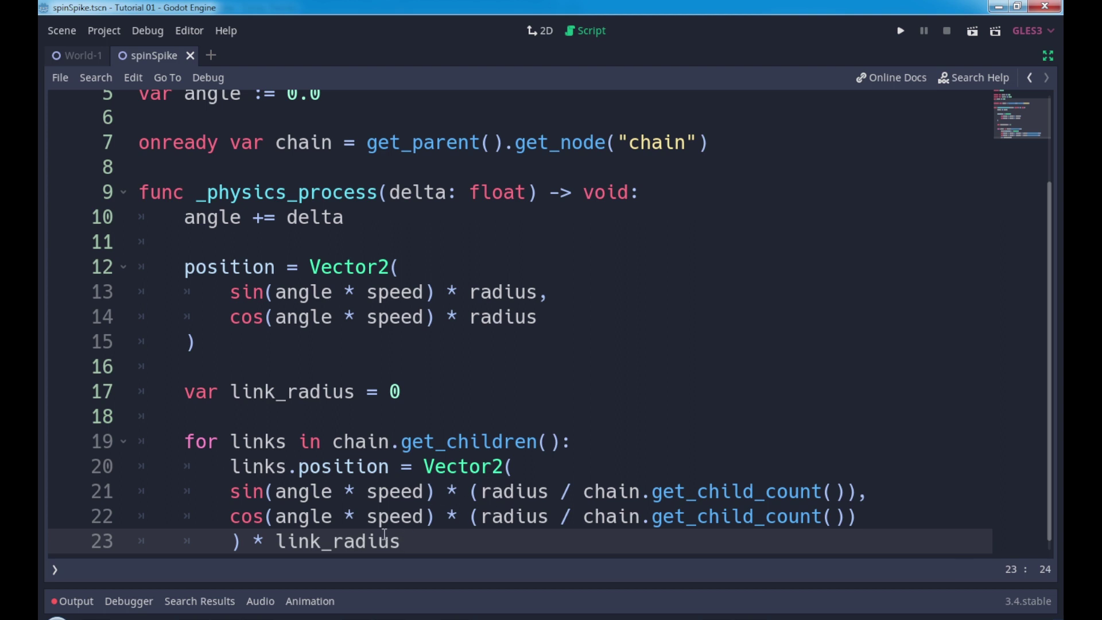
scroll(350, 534, "down", 1)
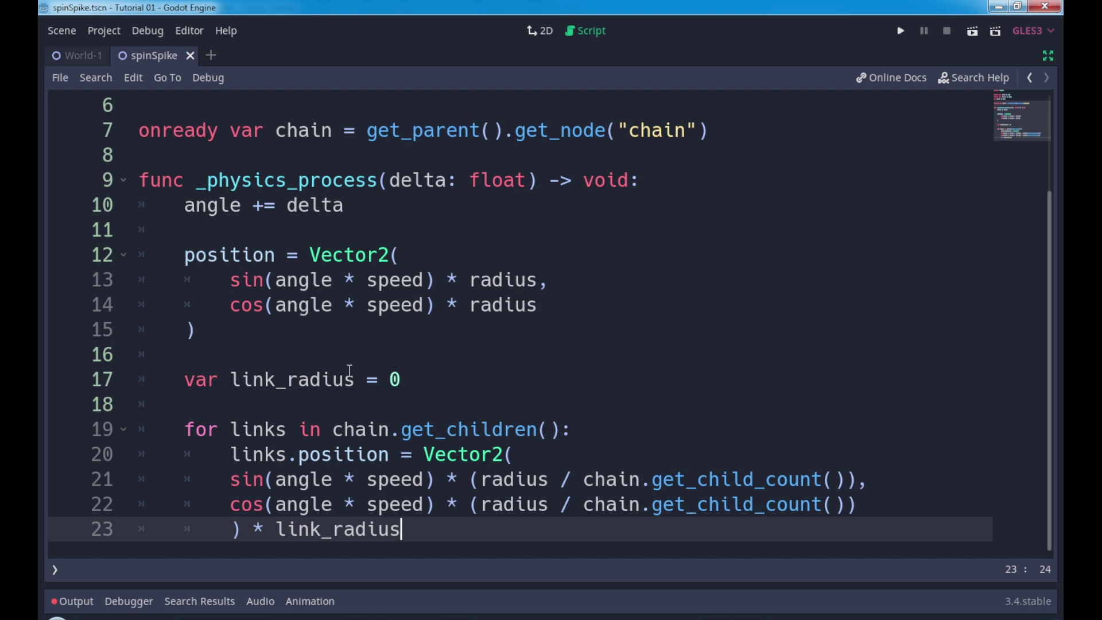
key("Return")
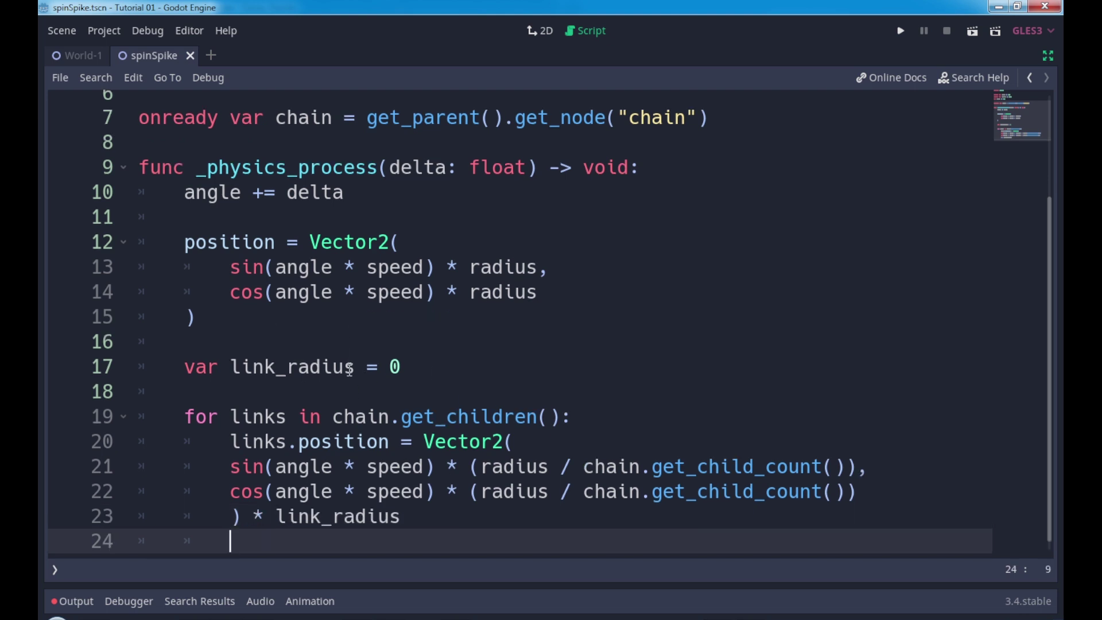
type("link")
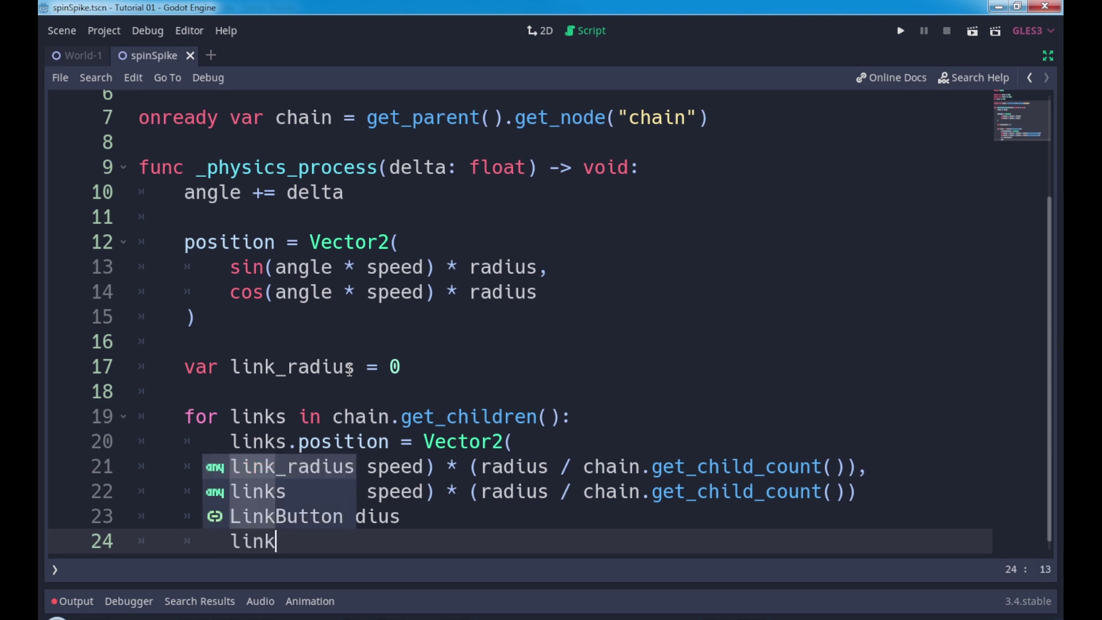
type("_r")
key("Return")
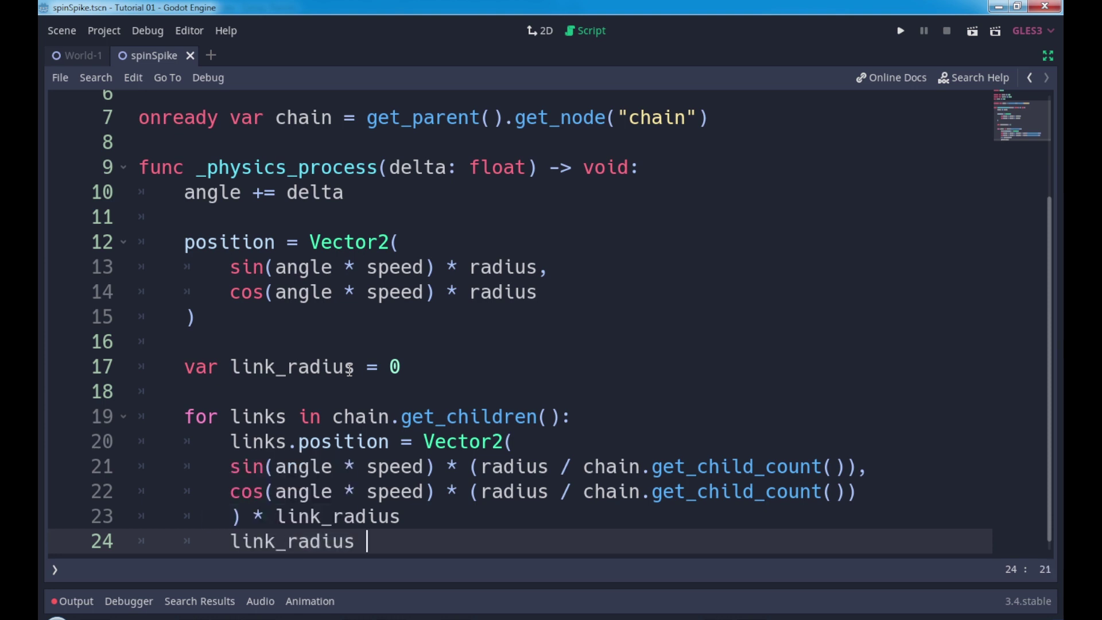
type("+=1")
left_click(543, 32)
Test-run the scene, drag spinPivot to 143, 81, and rerun to watch the chain trail the spike.
left_click(971, 32)
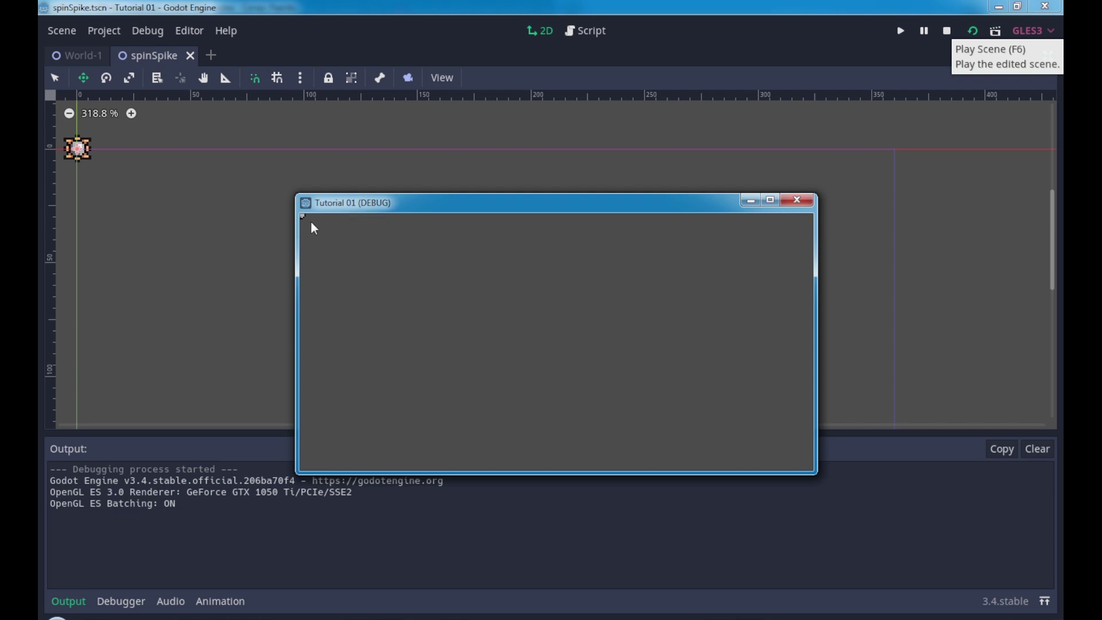
left_click(797, 201)
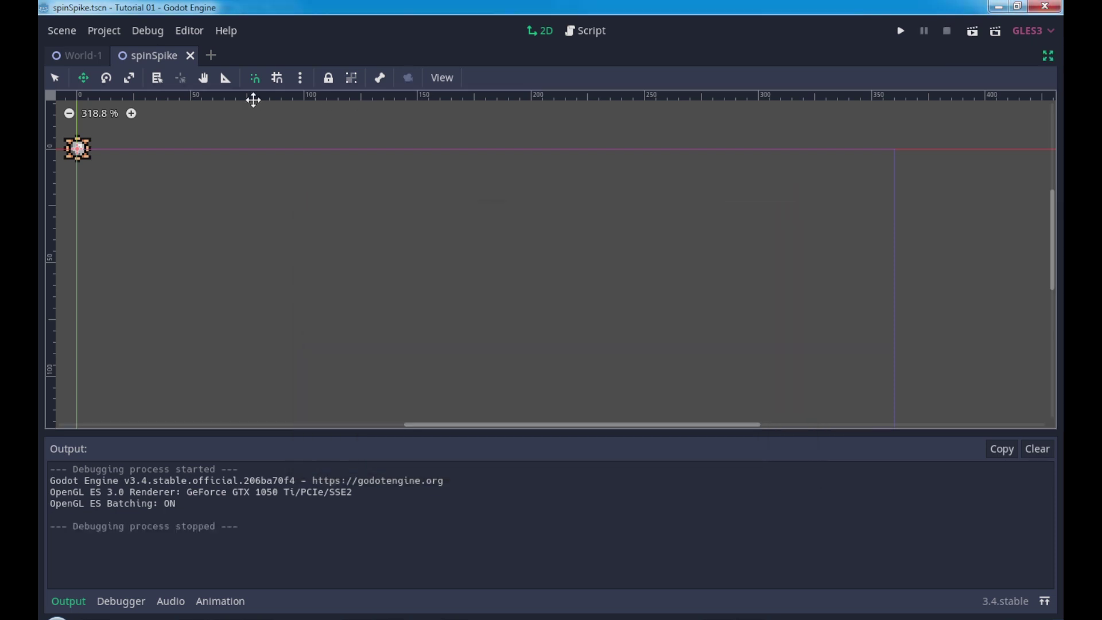
left_click(1047, 62)
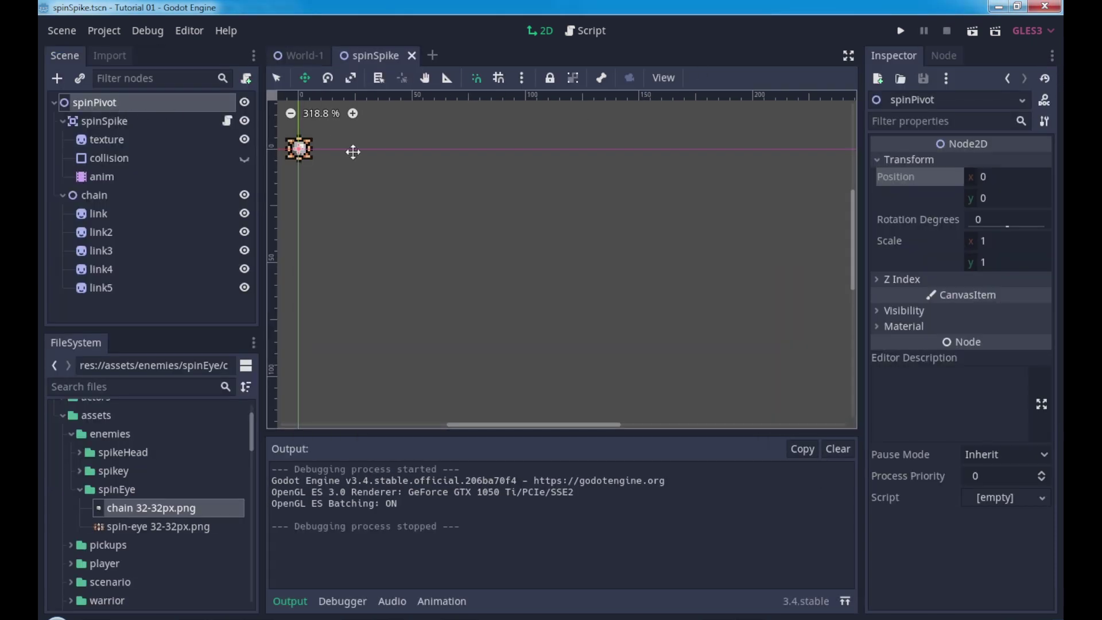
left_click_drag(326, 156, 650, 339)
left_click(973, 31)
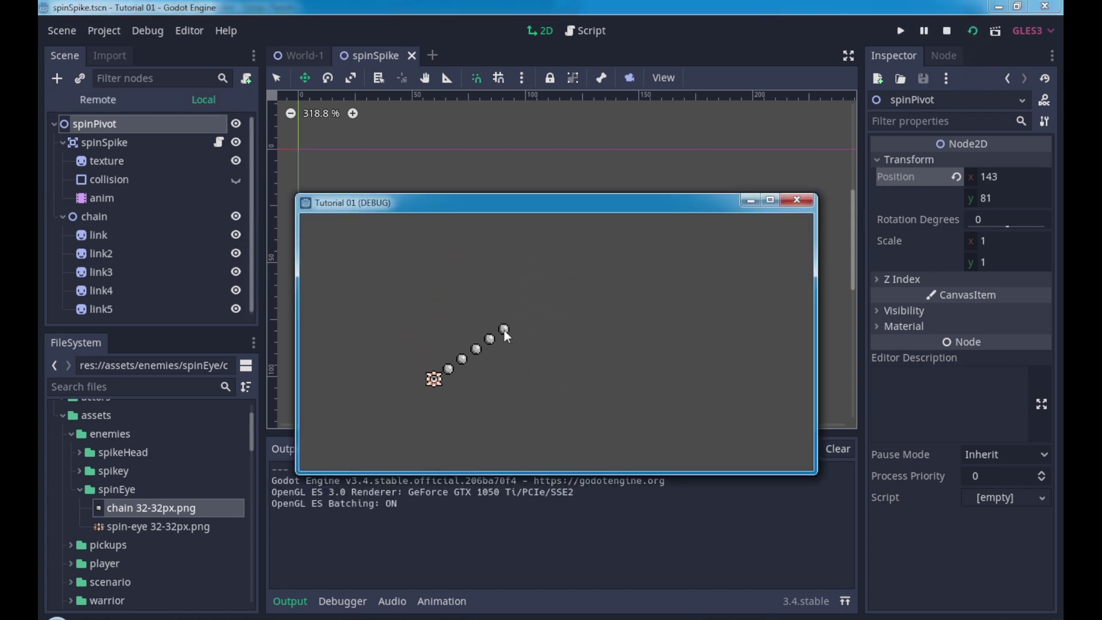
left_click(798, 200)
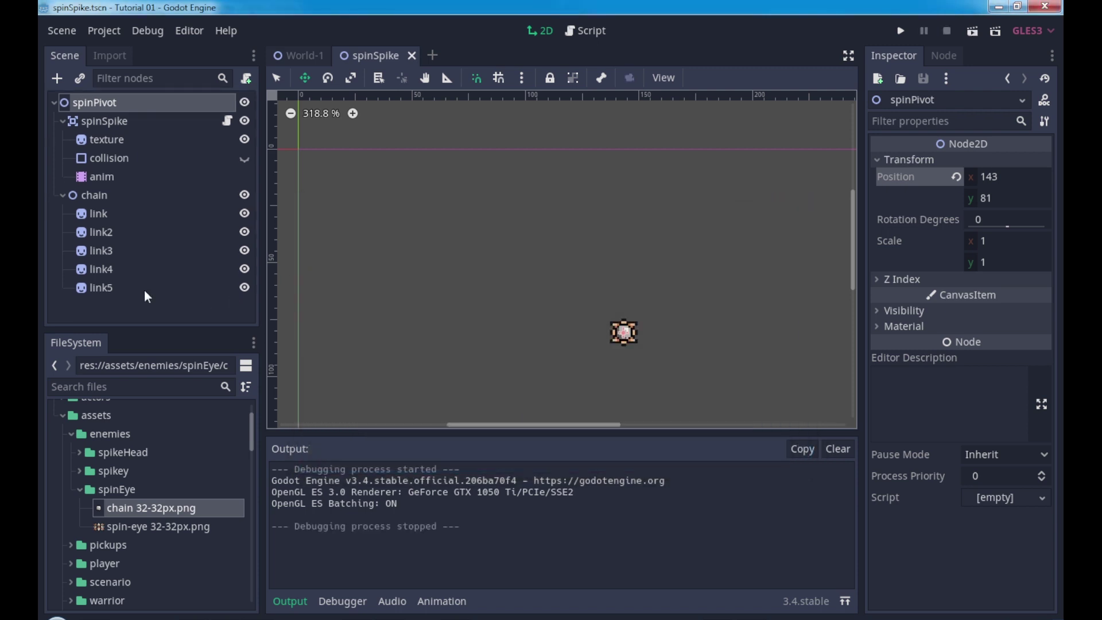
left_click(144, 289)
Duplicate link5 into a sixth chain link and test-run the scene.
key("ctrl+d")
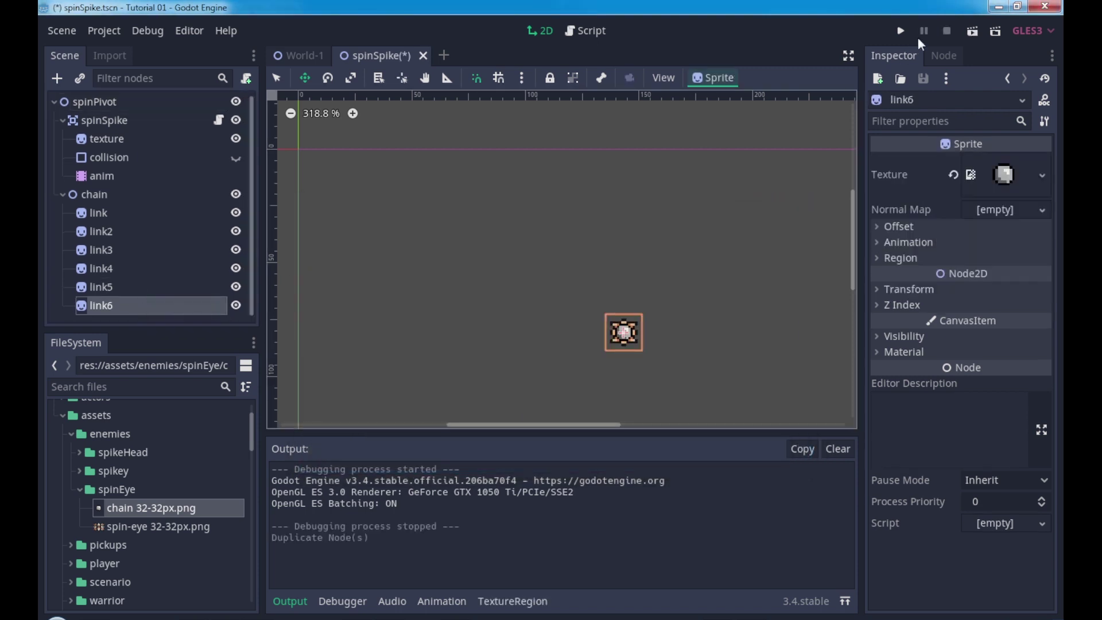
left_click(972, 30)
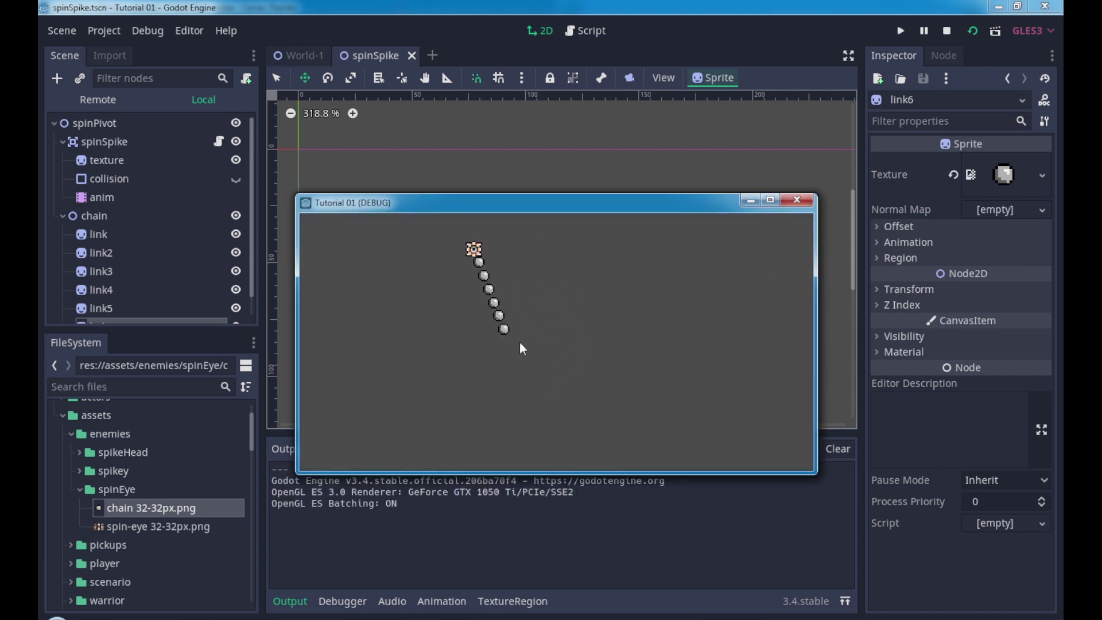
key("F8")
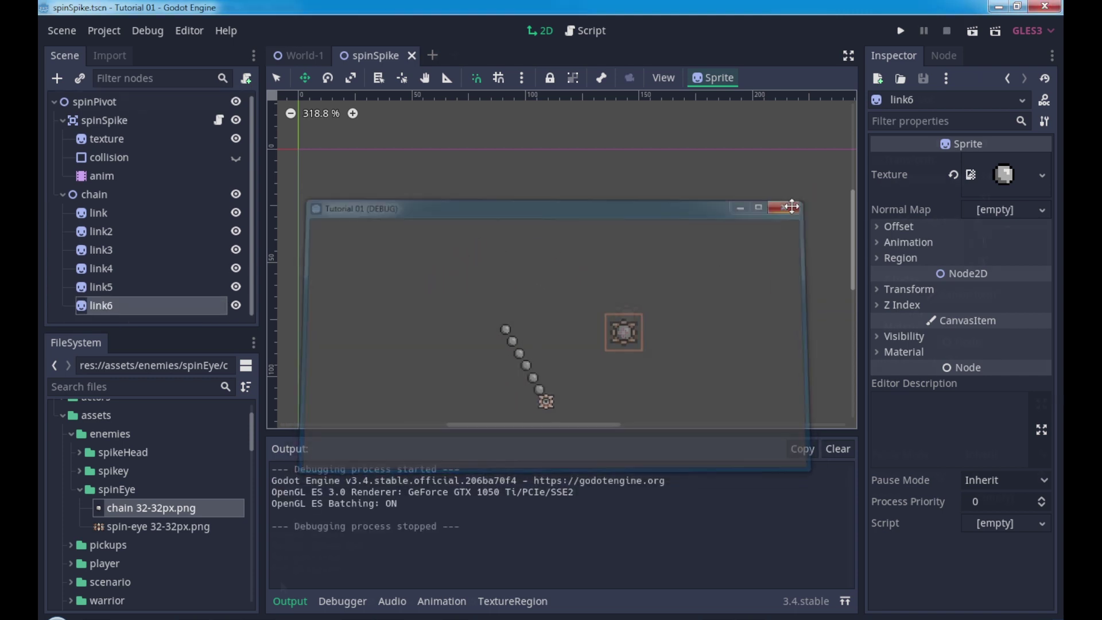
key("ctrl+z")
key("ctrl+z")
key("ctrl+z")
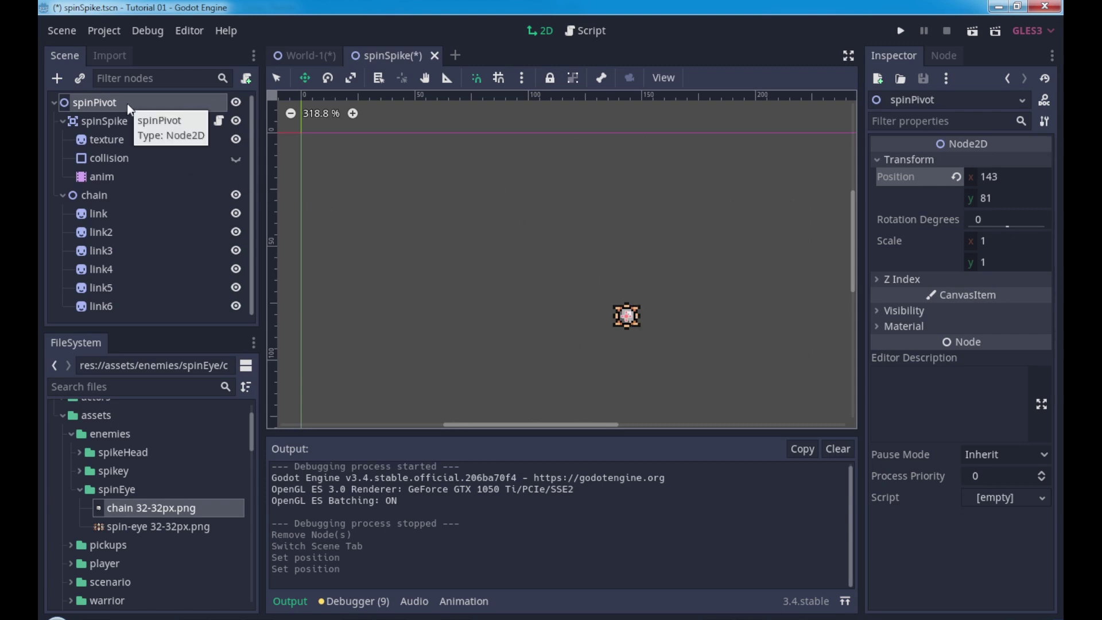
Reset spinPivot's position to 0, 0 and save spinSpike.tscn.
left_click(956, 177)
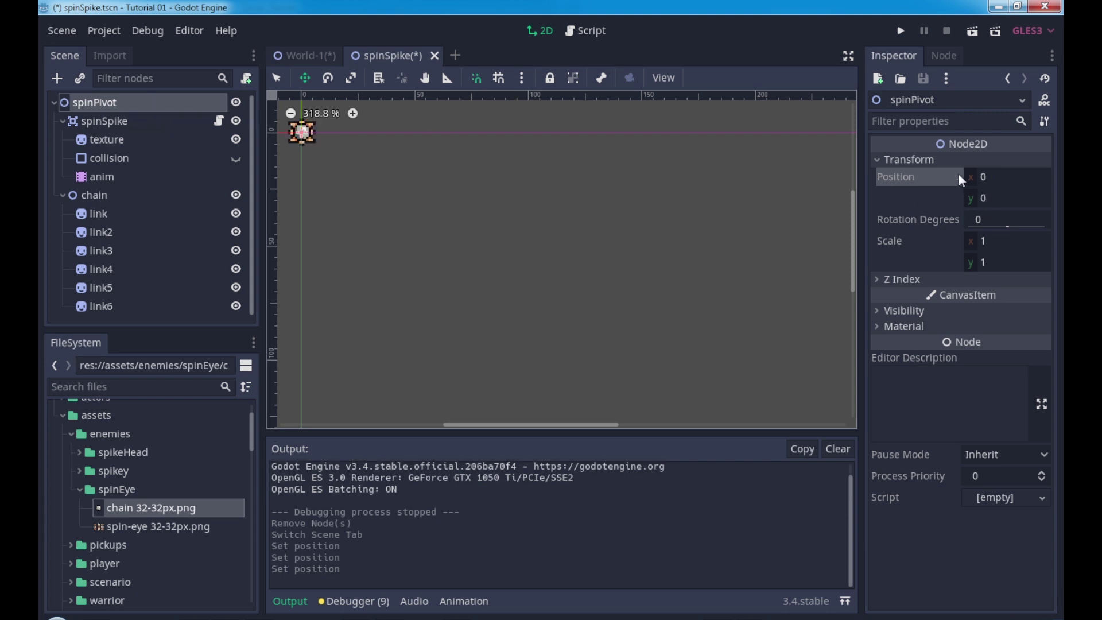
middle_click_drag(573, 213, 639, 295)
key("ctrl+s")
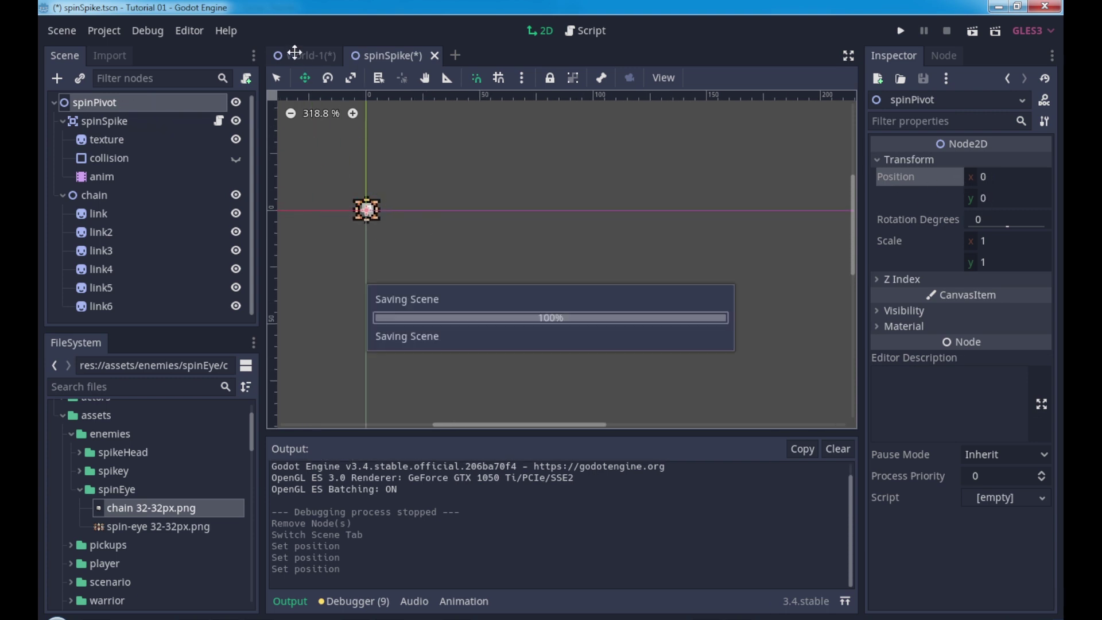
left_click(304, 56)
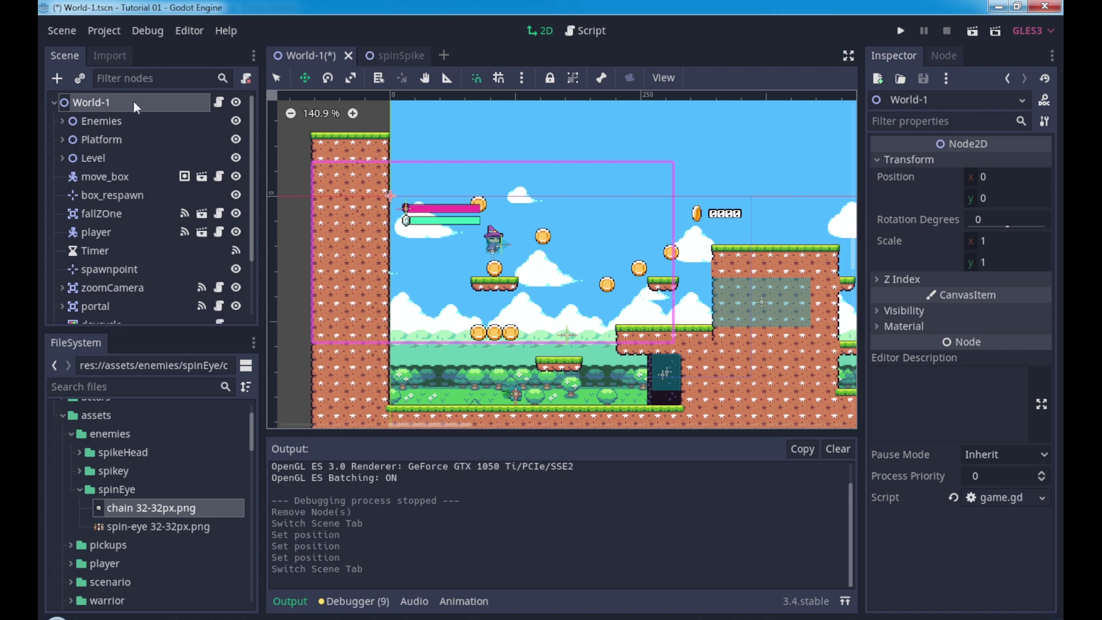
Instance enemies/spinSpike.tscn into World-1 at 227, 129 below fallZOne, then run the level.
left_click(81, 79)
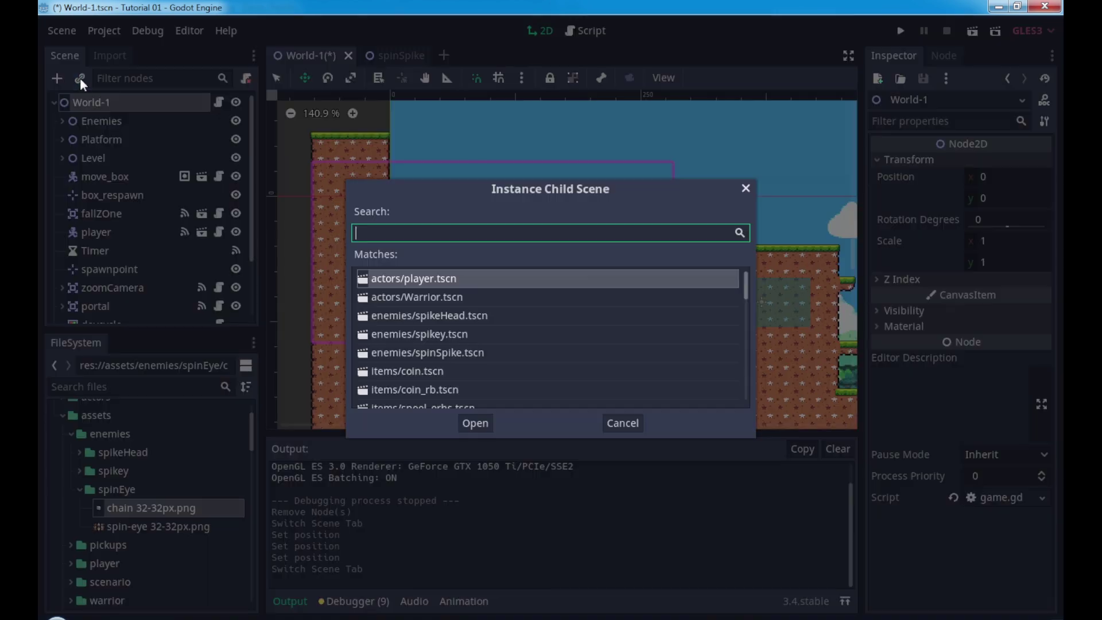
type("spin")
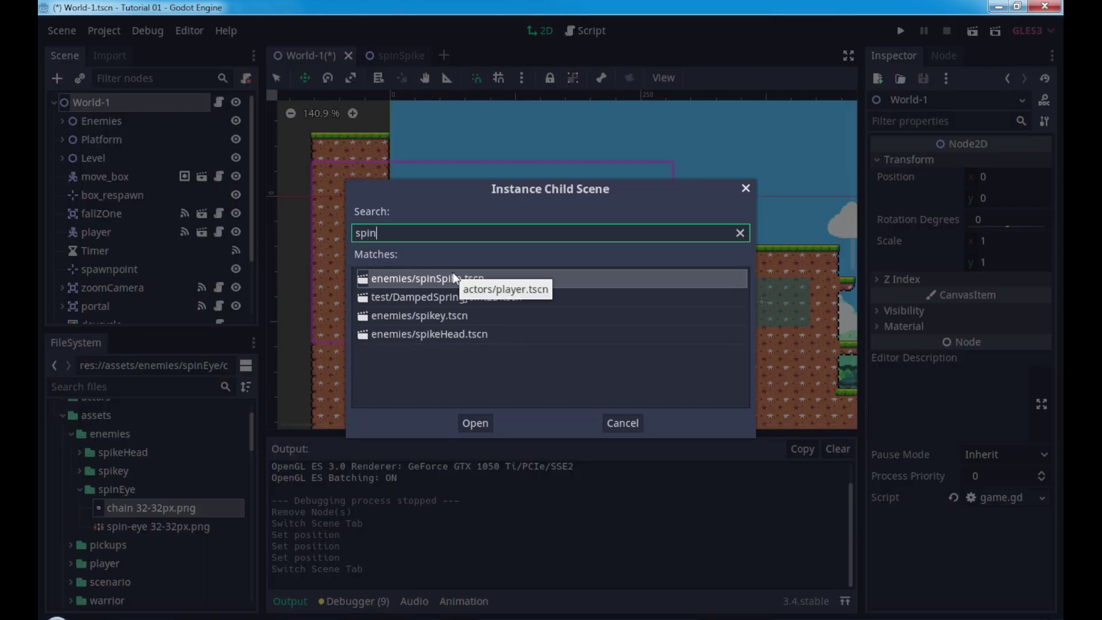
left_click(484, 278)
double_click(484, 278)
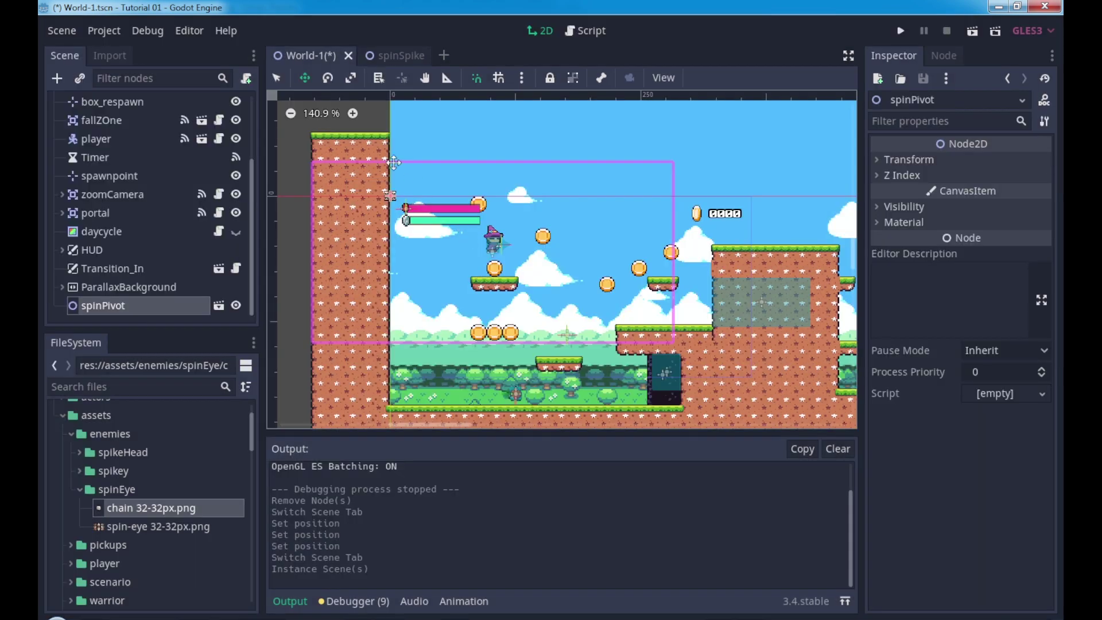
left_click_drag(390, 196, 618, 325)
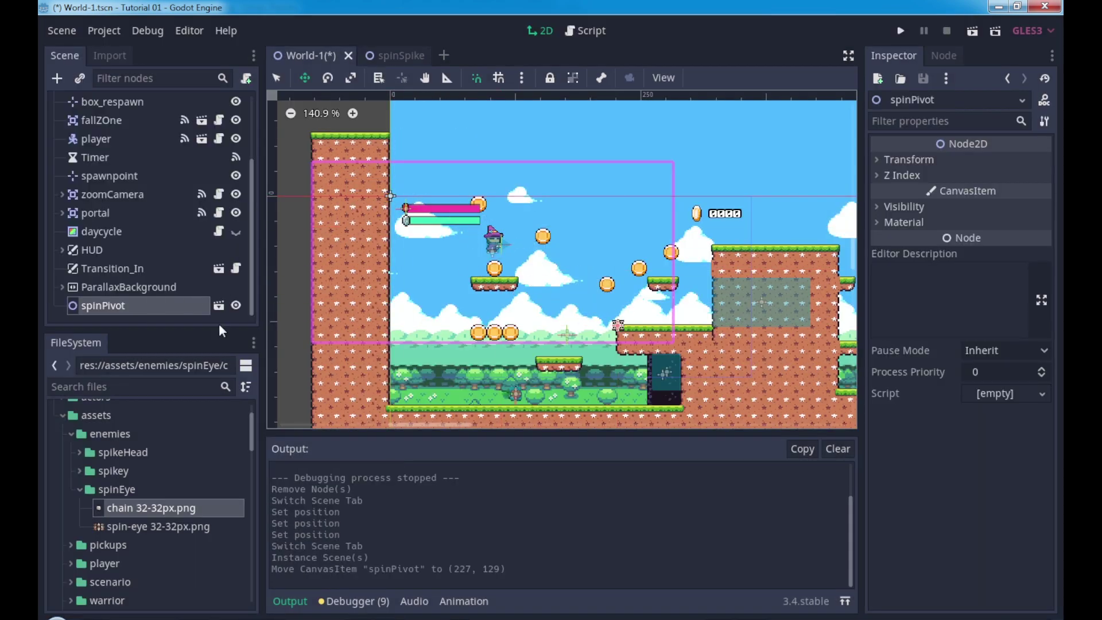
left_click_drag(146, 301, 118, 132)
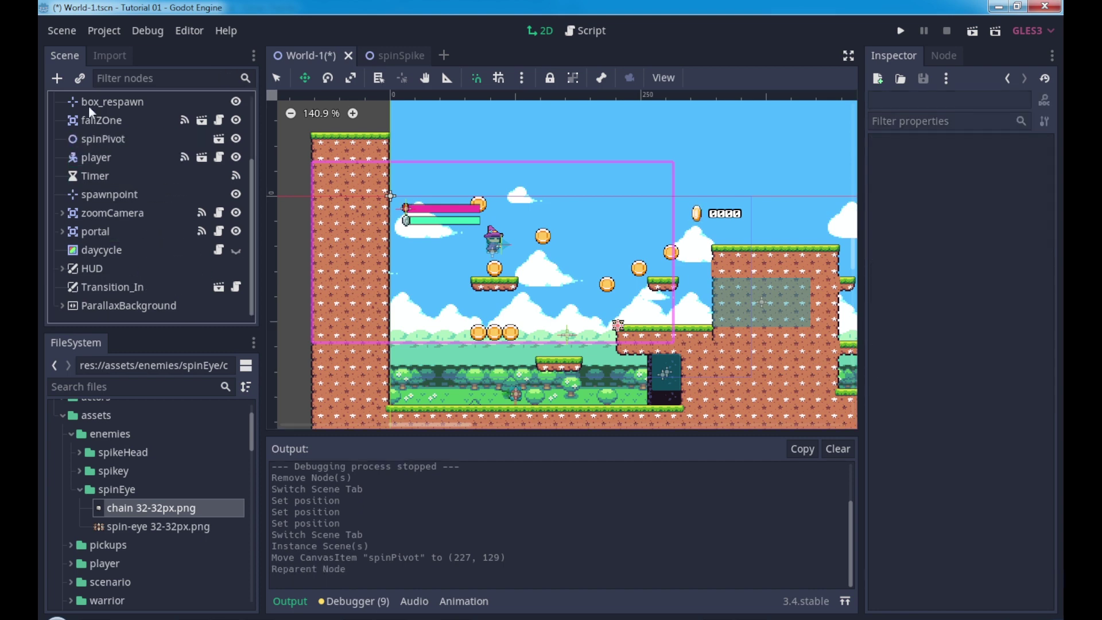
left_click(977, 31)
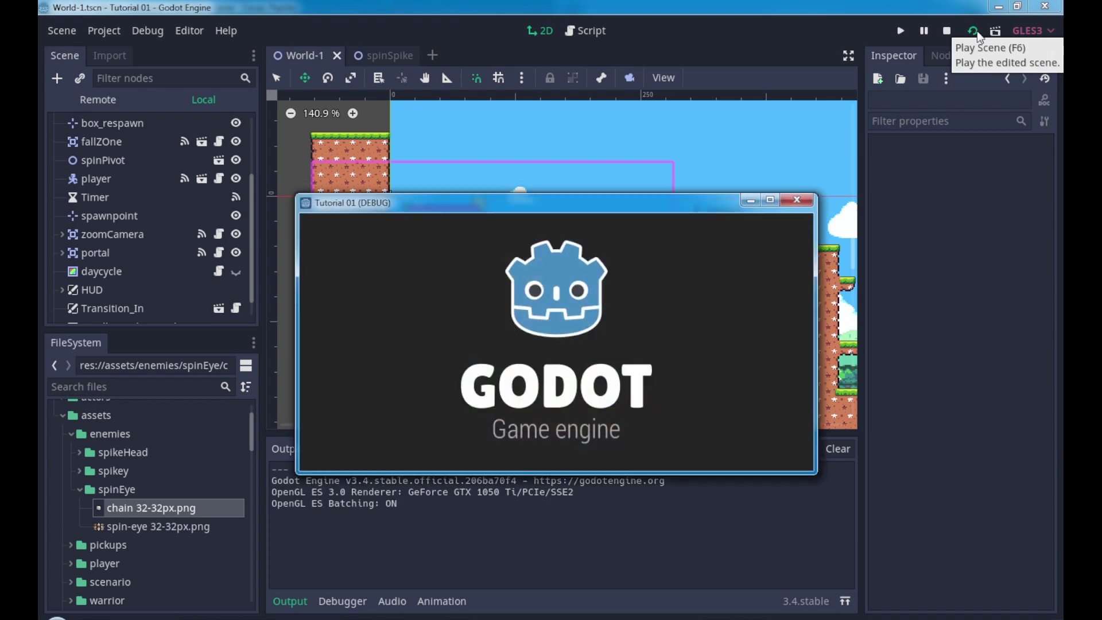
Walk and jump the wizard across the lower platforms toward the spinning chain.
key("Right")
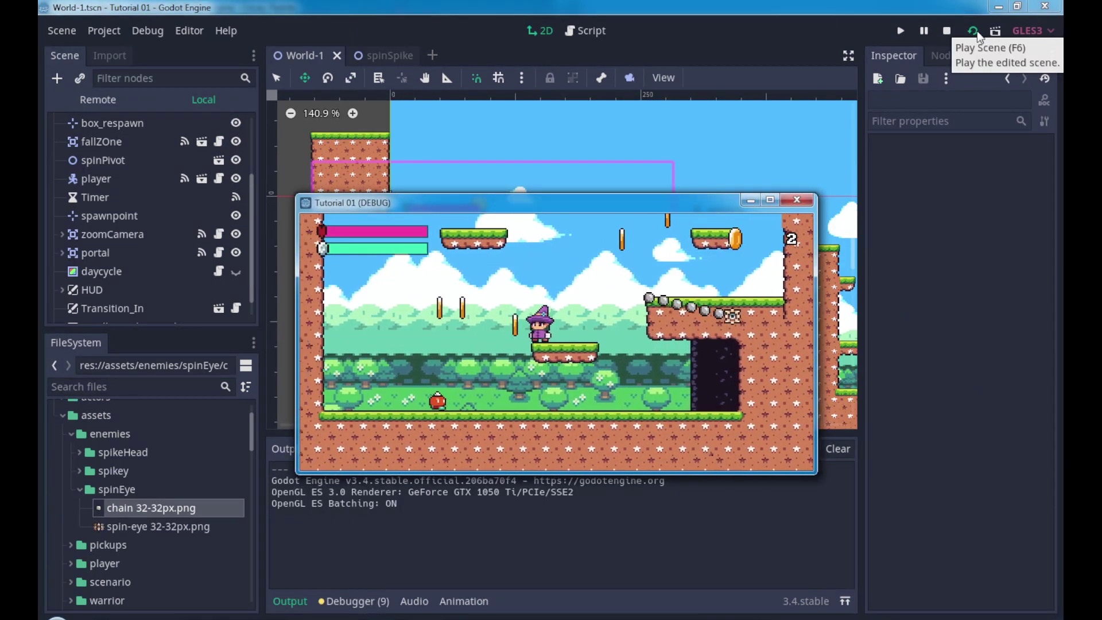
key("space")
key("Left")
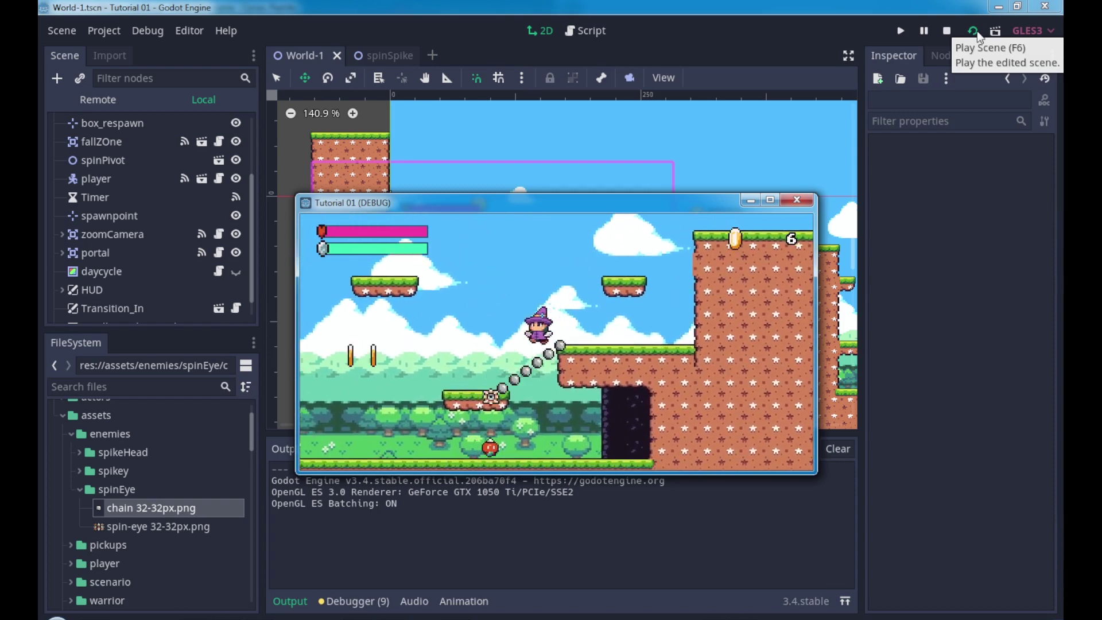
key("Right")
key("space")
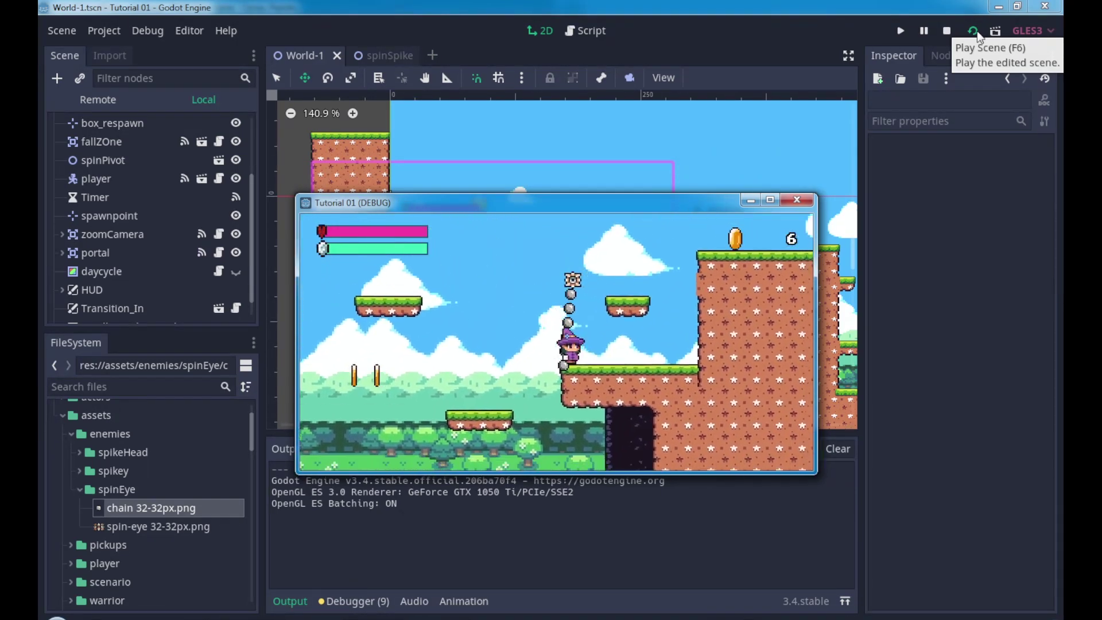
key("Left")
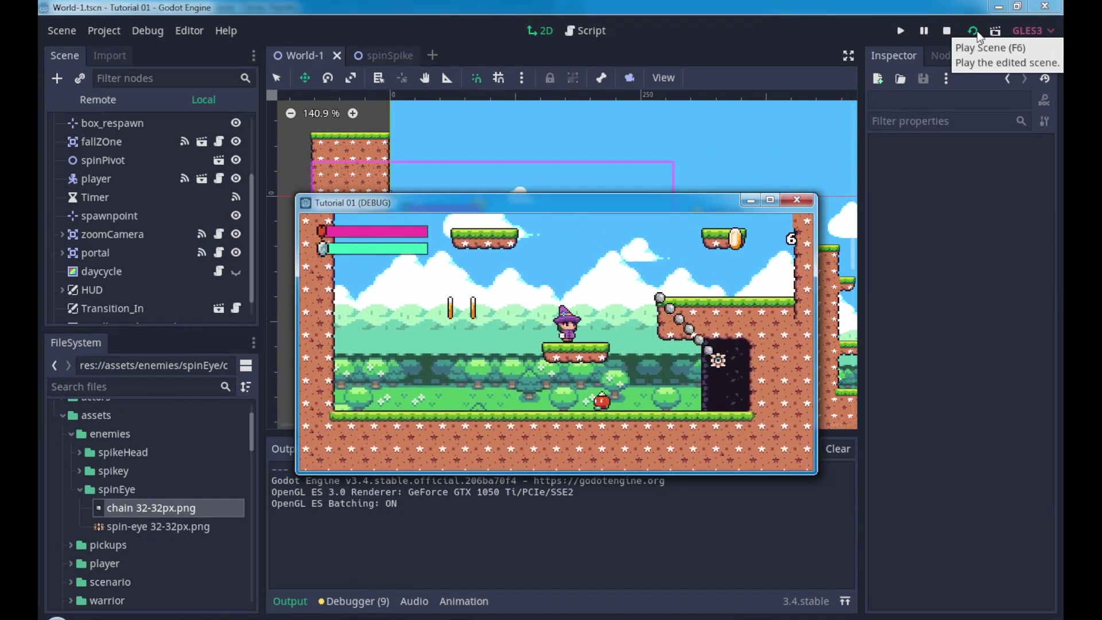
Jump the wizard past the swinging chain and up onto the high platform.
key("Left")
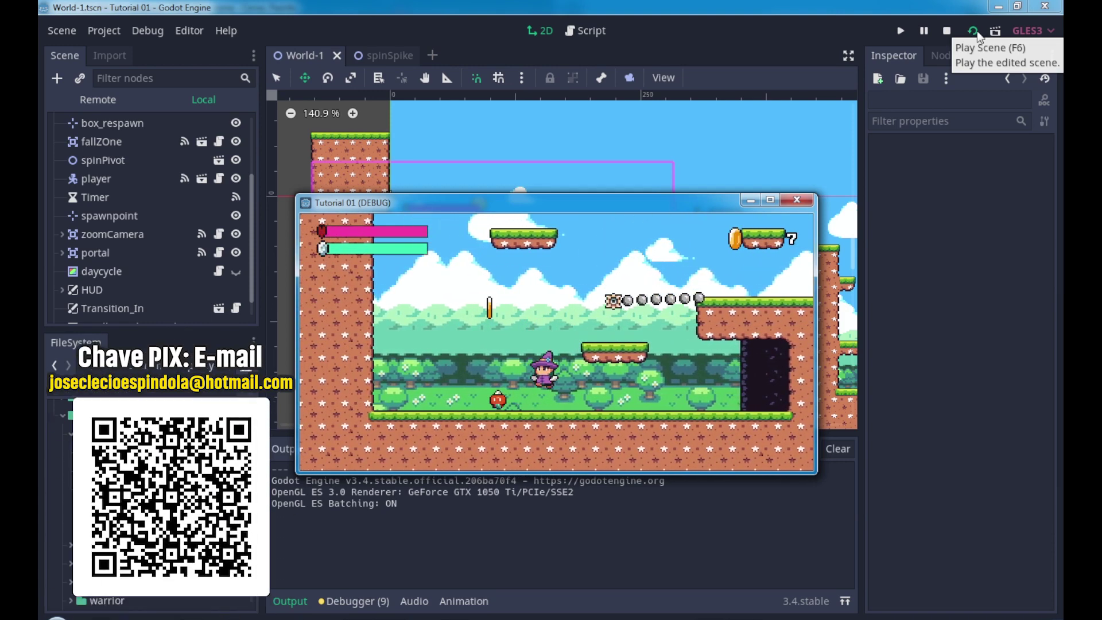
key("space")
key("Right")
key("space")
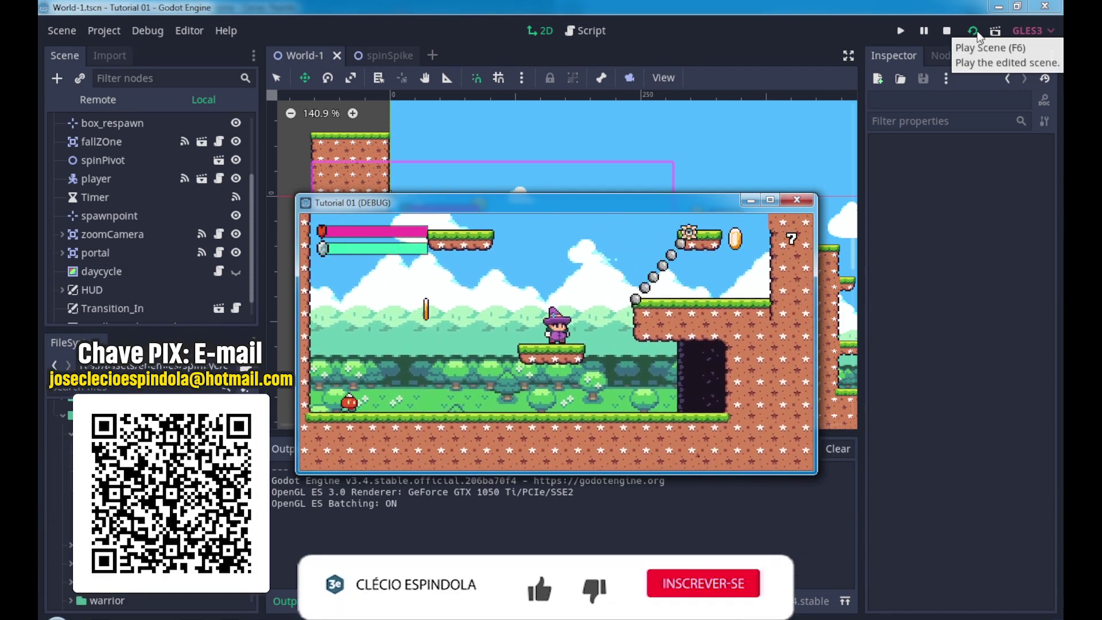
key("Left")
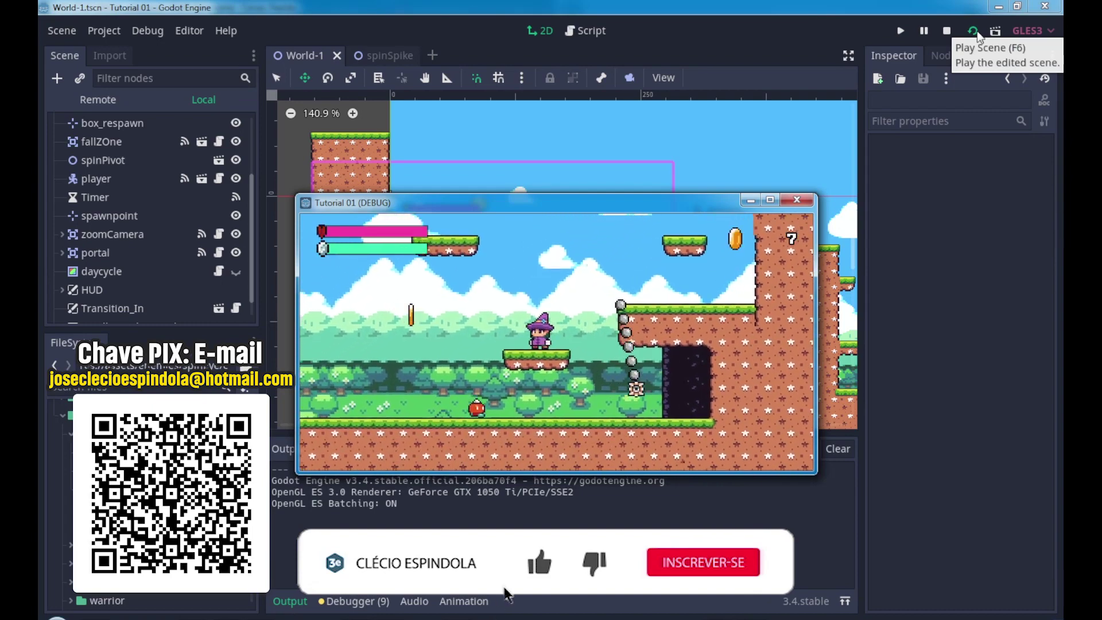
key("Right")
key("space")
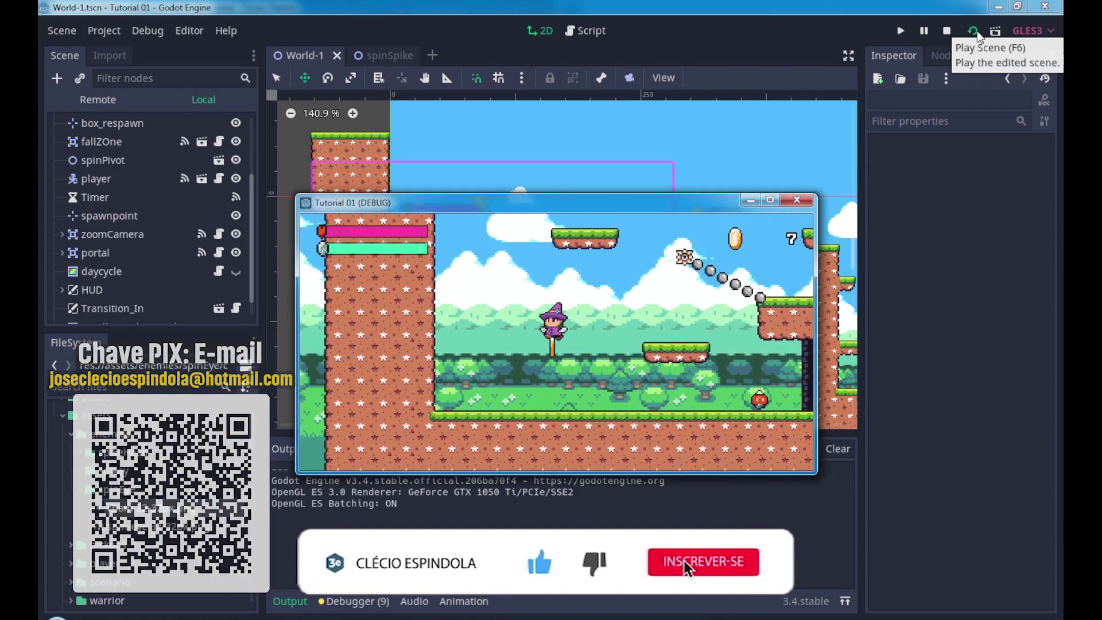
key("Right")
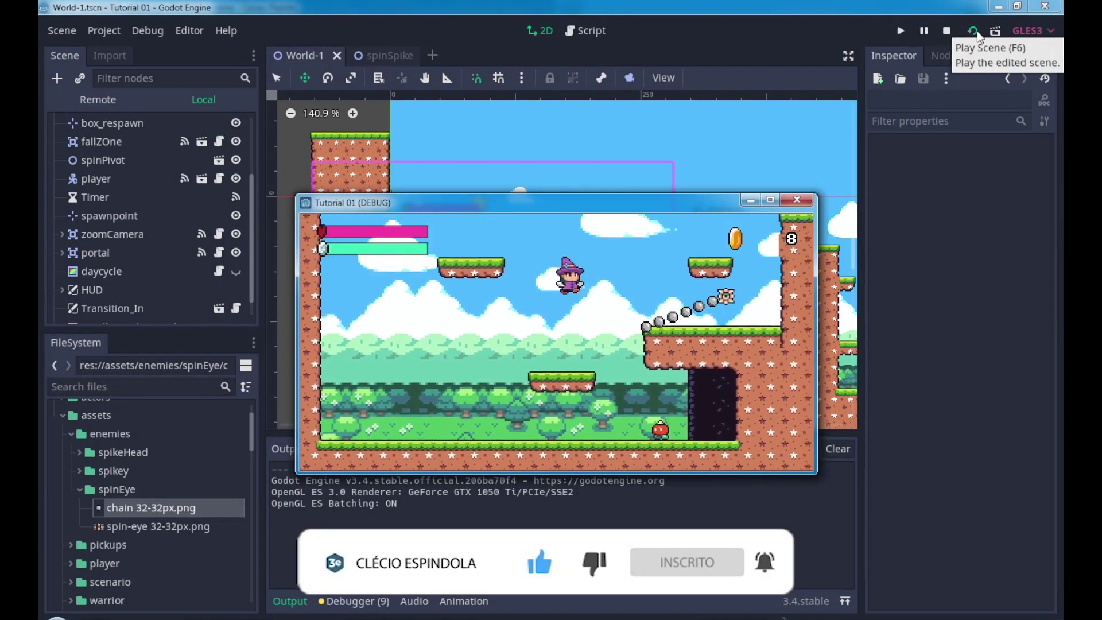
key("space")
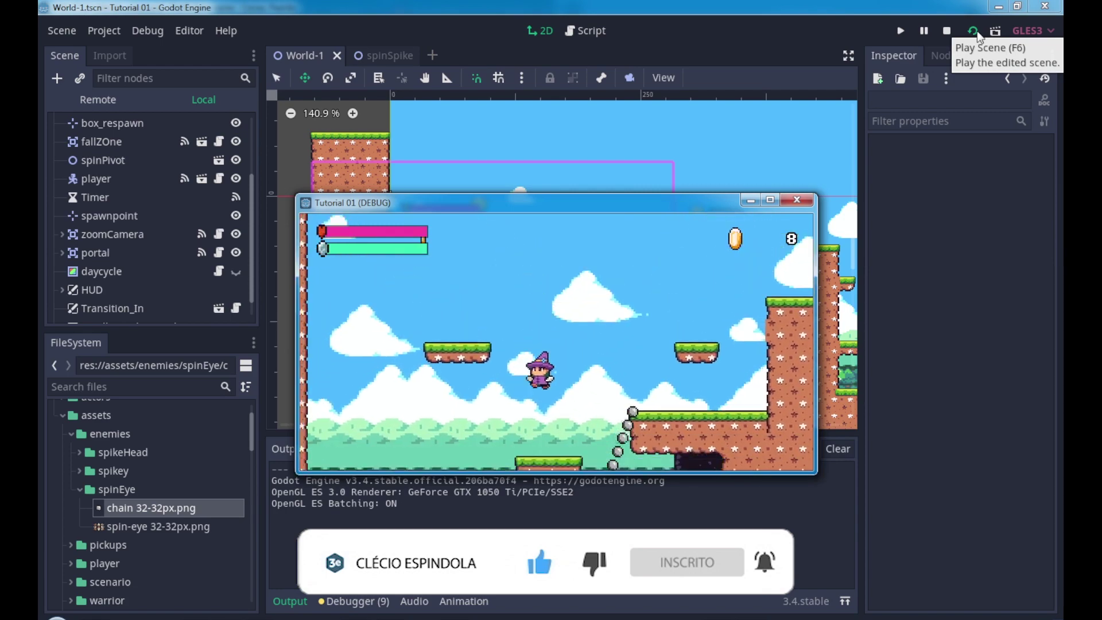